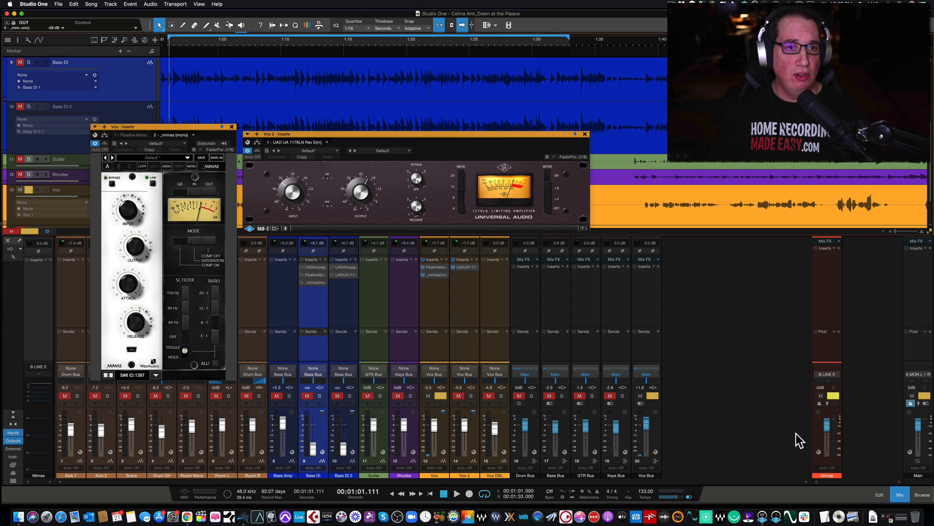
left_click_drag(176, 125, 177, 121)
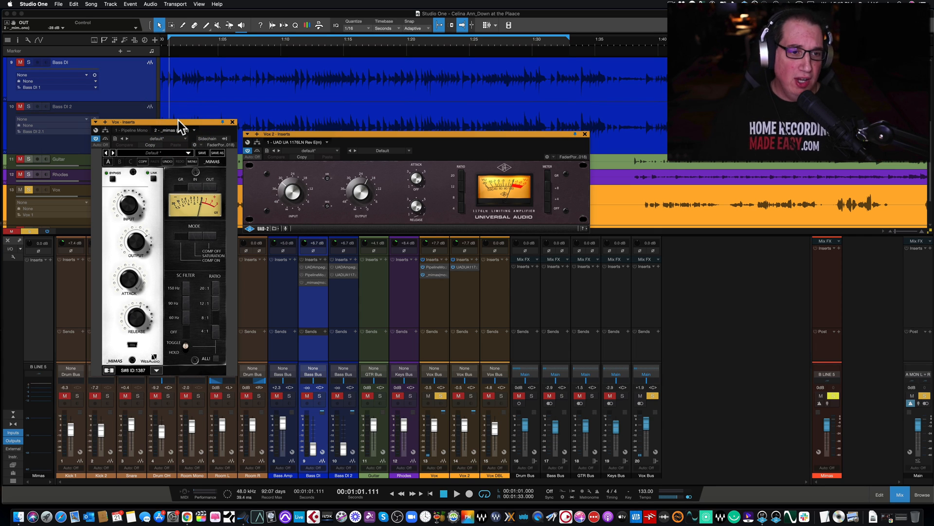
left_click_drag(174, 122, 173, 121)
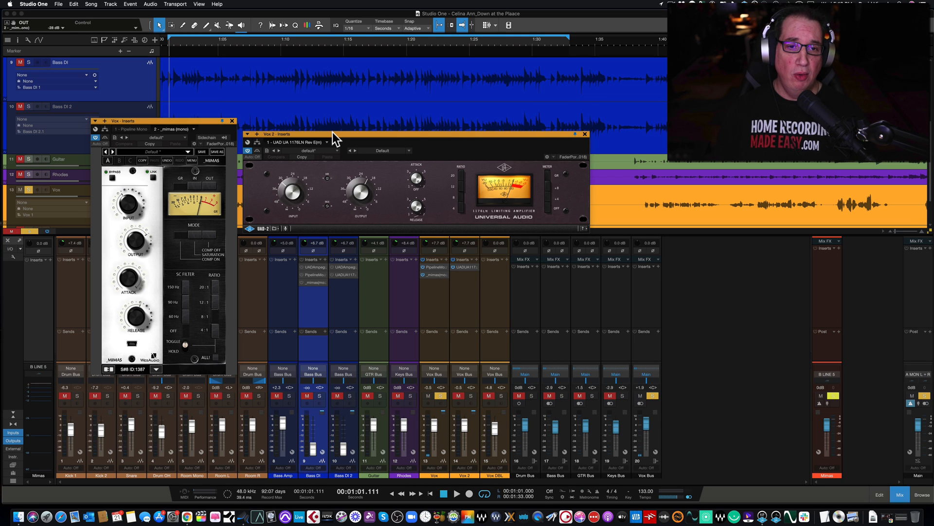
left_click_drag(366, 136, 350, 129)
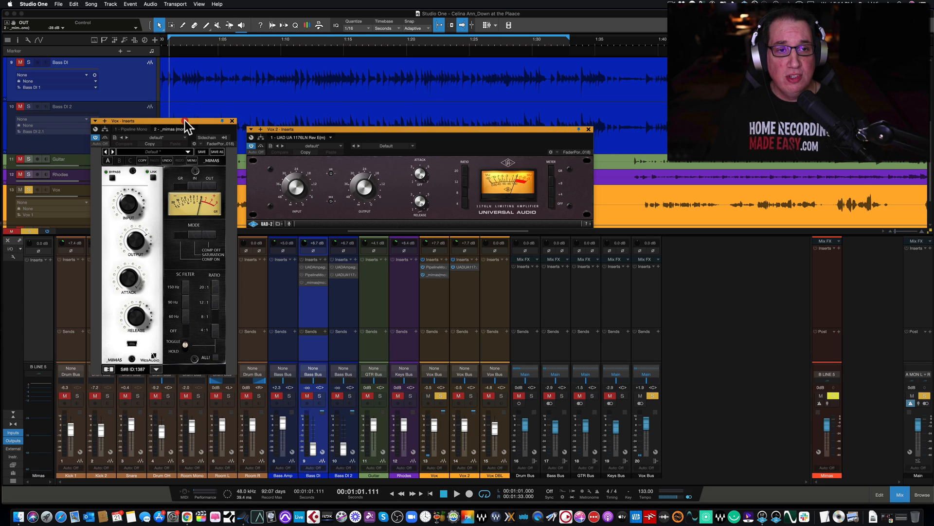
left_click_drag(185, 121, 188, 118)
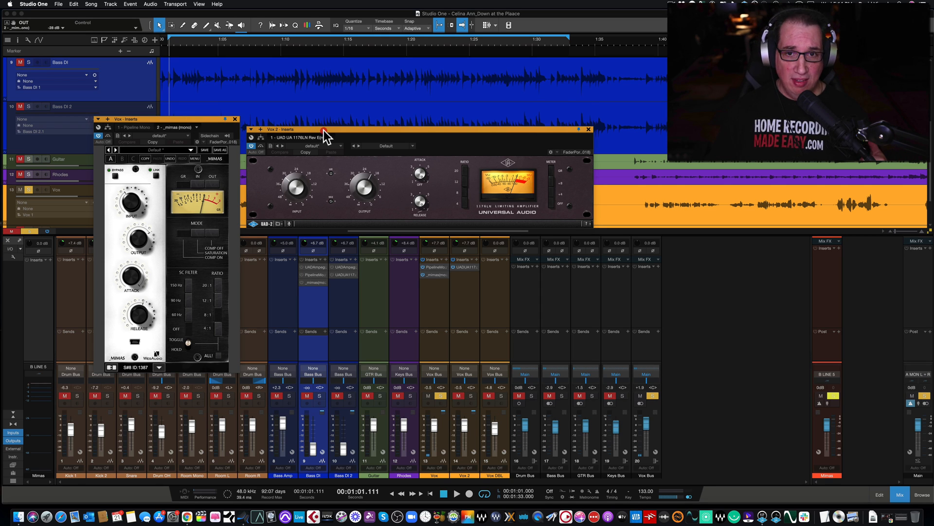
left_click_drag(324, 131, 325, 129)
left_click_drag(190, 121, 182, 117)
left_click_drag(379, 128, 388, 124)
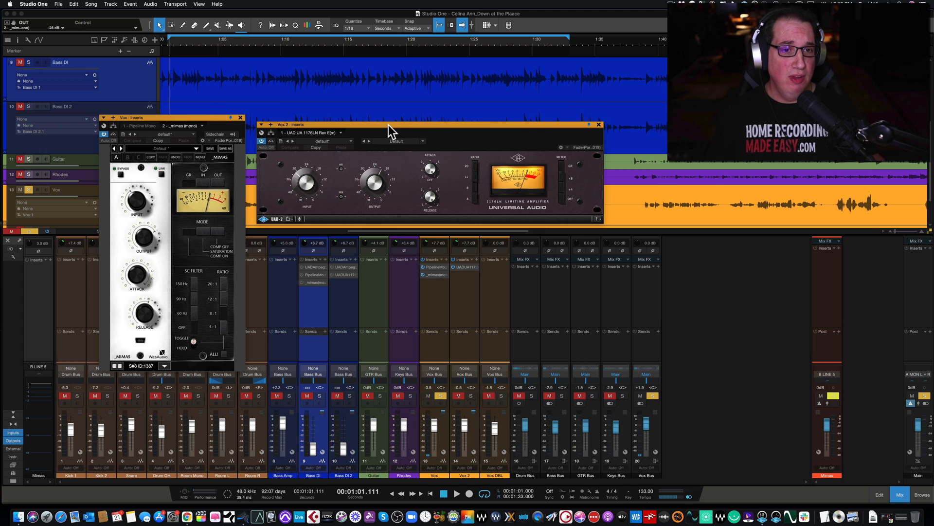
left_click_drag(372, 123, 372, 121)
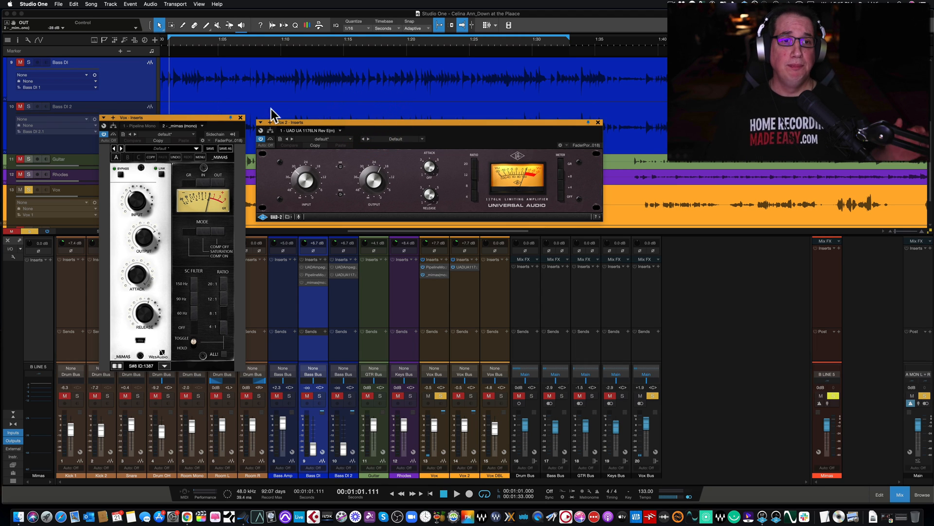
left_click_drag(171, 118, 174, 113)
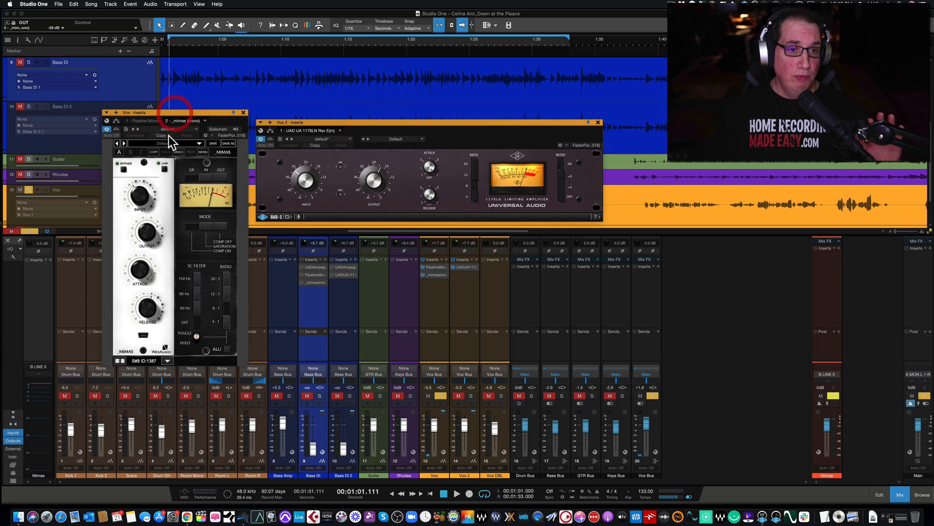
mouse_move(148, 269)
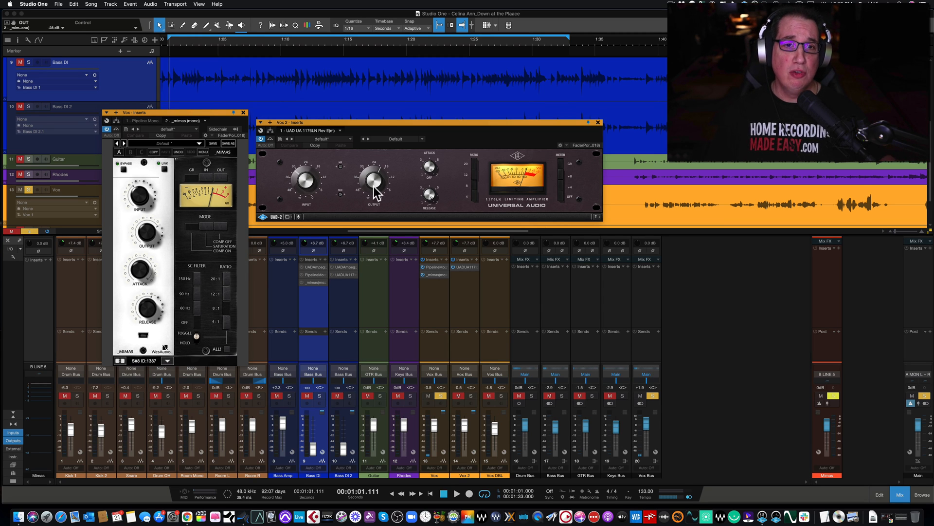
left_click_drag(384, 123, 390, 121)
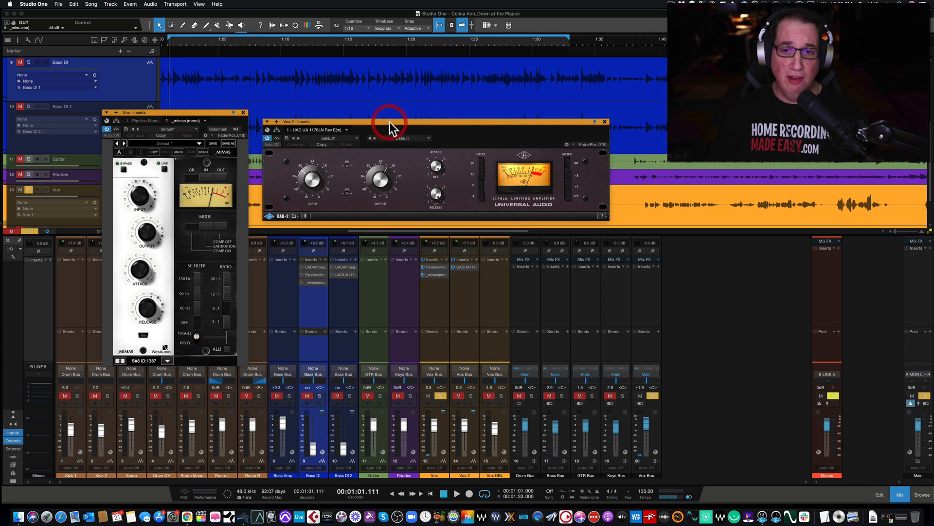
left_click_drag(206, 111, 210, 109)
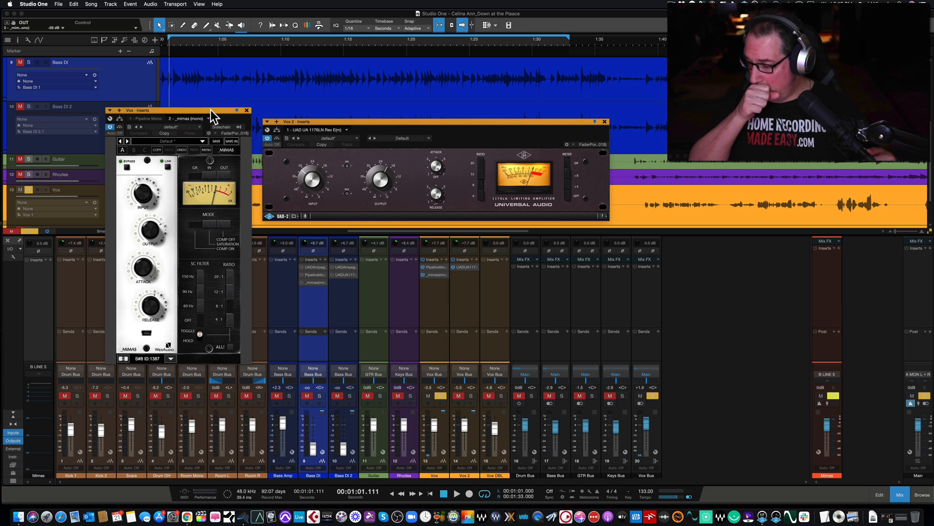
Close the 1176LN and Mimas plugin windows and select the Vox channel
left_click(605, 122)
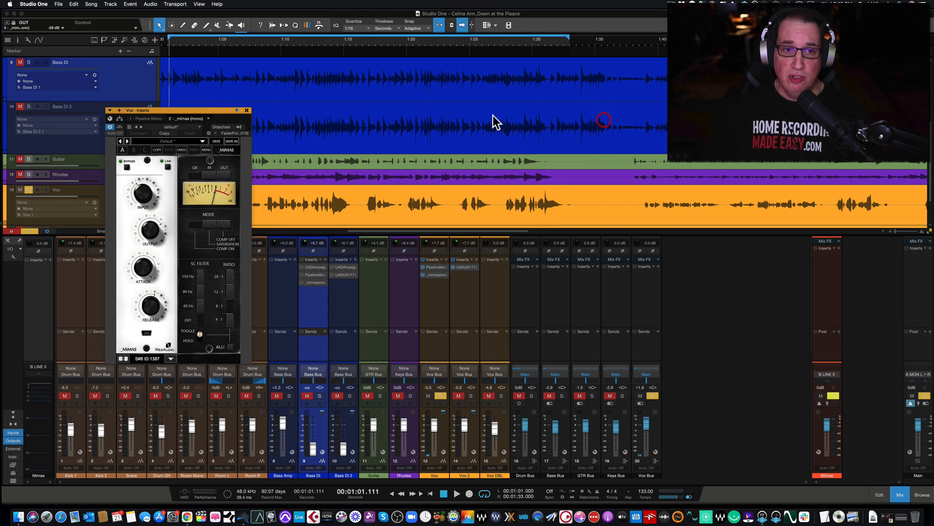
left_click(248, 110)
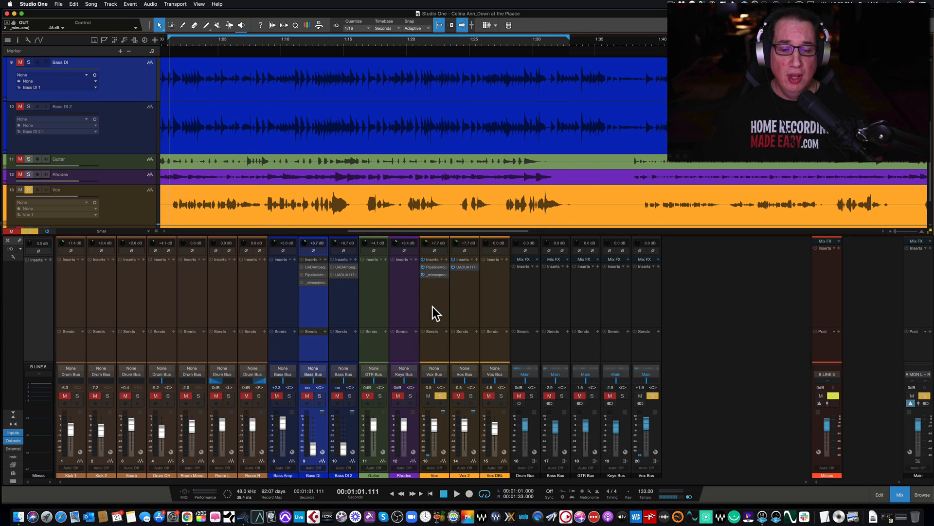
scroll(369, 197, "down", 1)
scroll(369, 197, "down", 1)
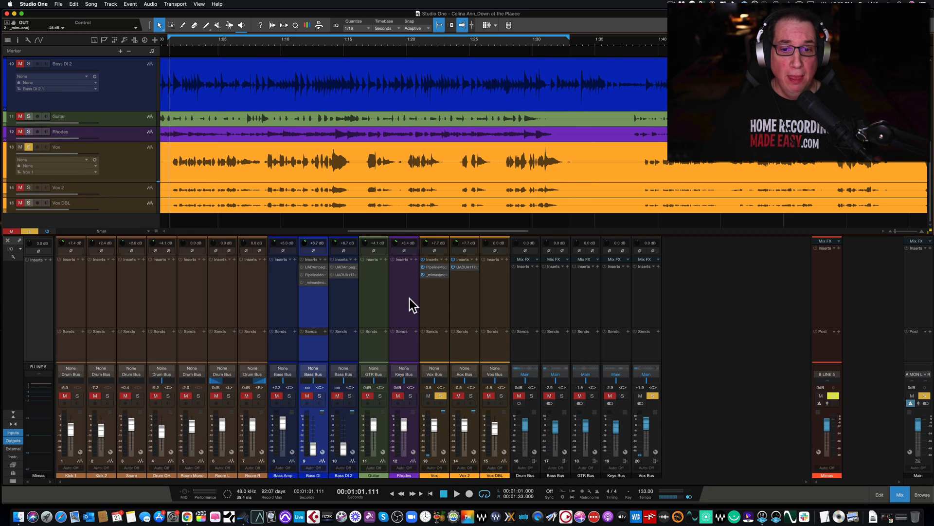
left_click(430, 306)
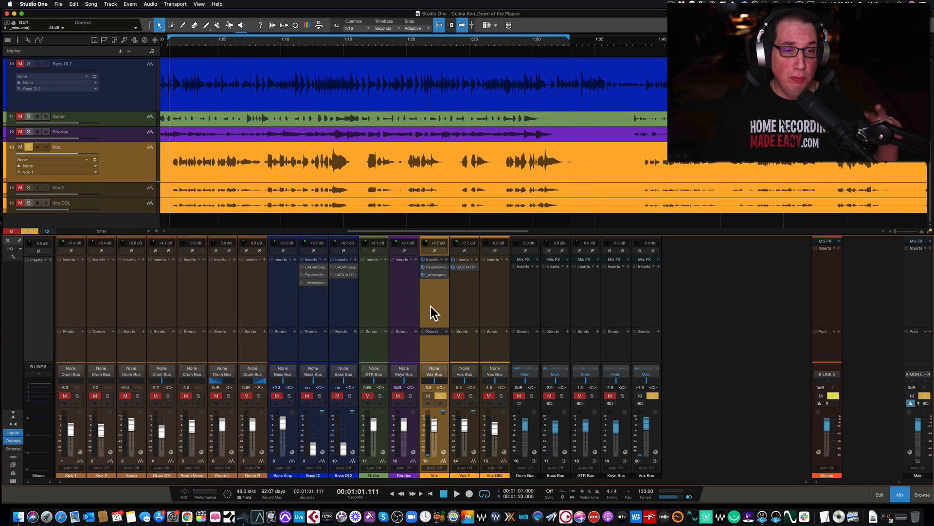
Open the Pipeline Mono insert on the Vox channel and switch off its latency ping
left_click(435, 266)
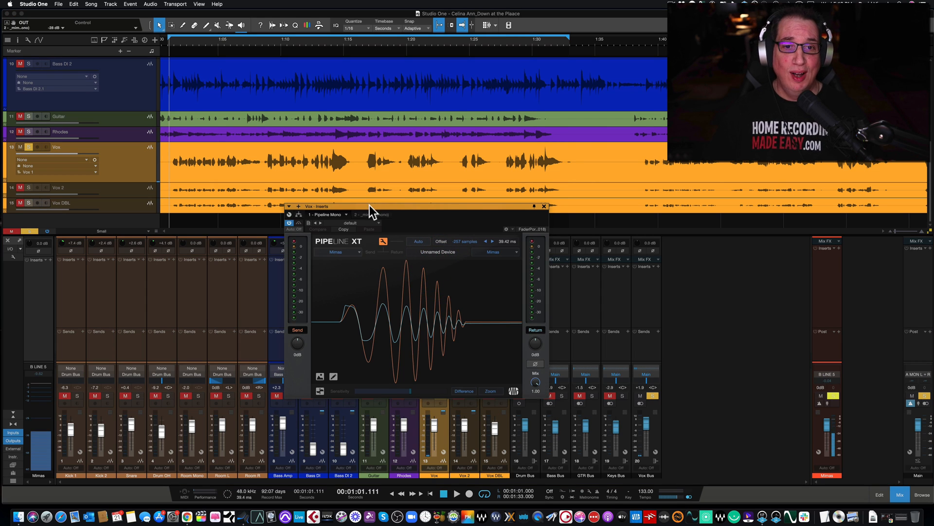
left_click_drag(370, 206, 317, 191)
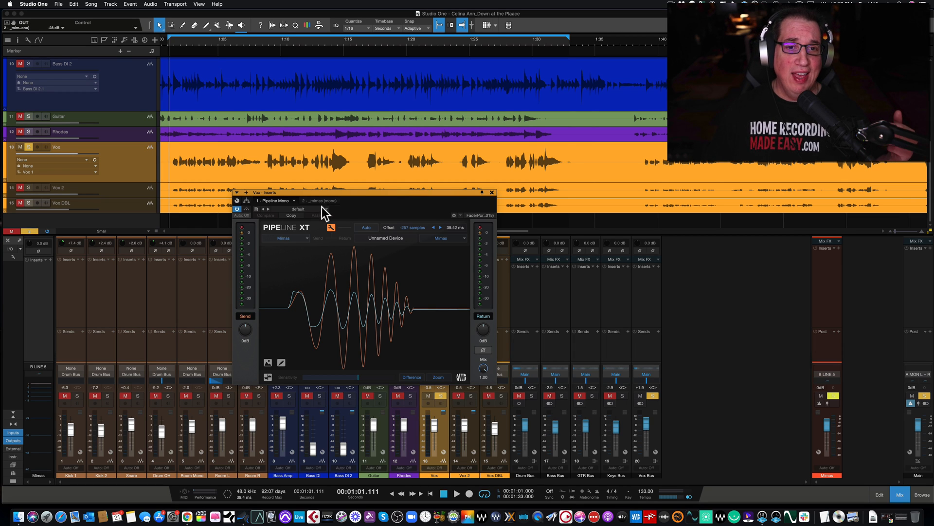
left_click(331, 227)
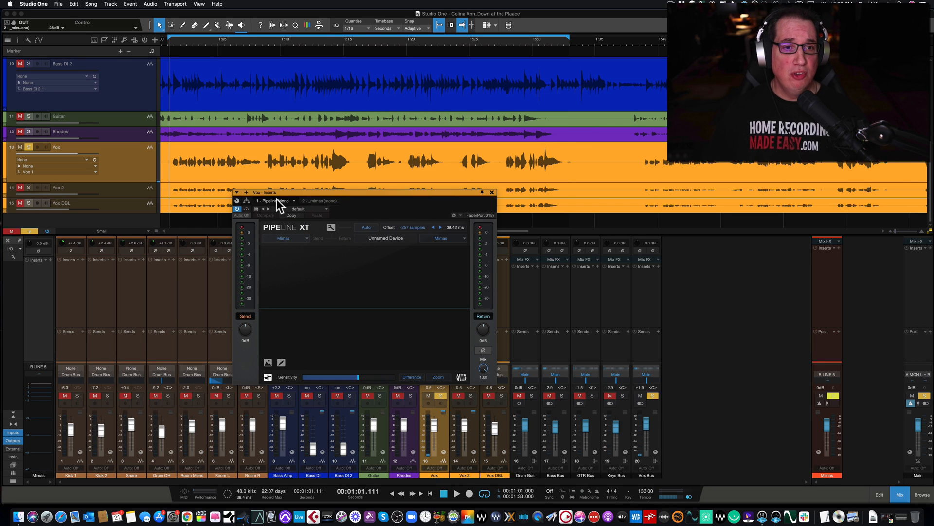
View the Mimas compressor insert on the Vox channel, then close its window
left_click(327, 200)
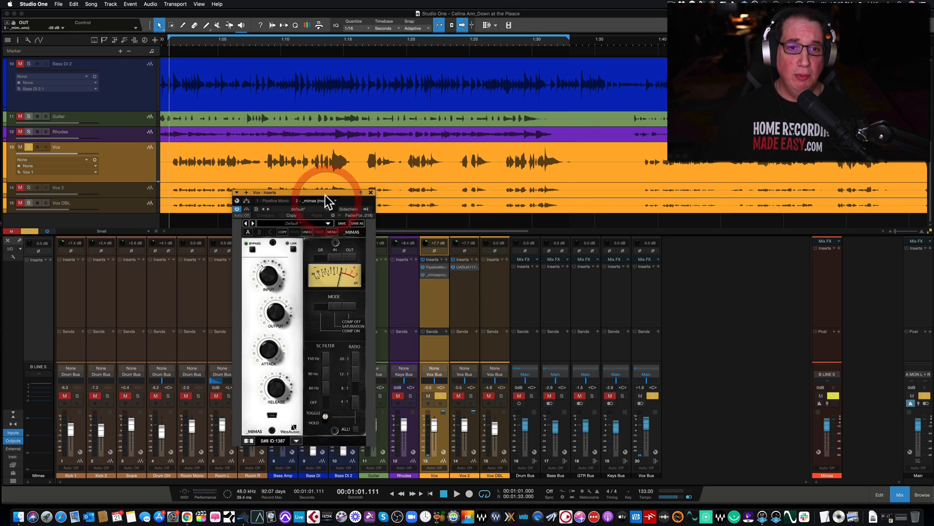
left_click_drag(324, 192, 315, 171)
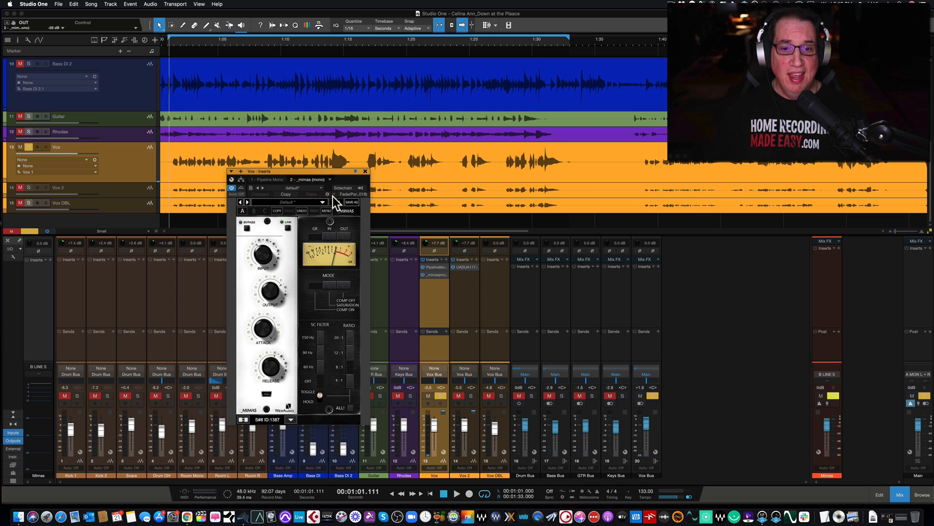
left_click(365, 171)
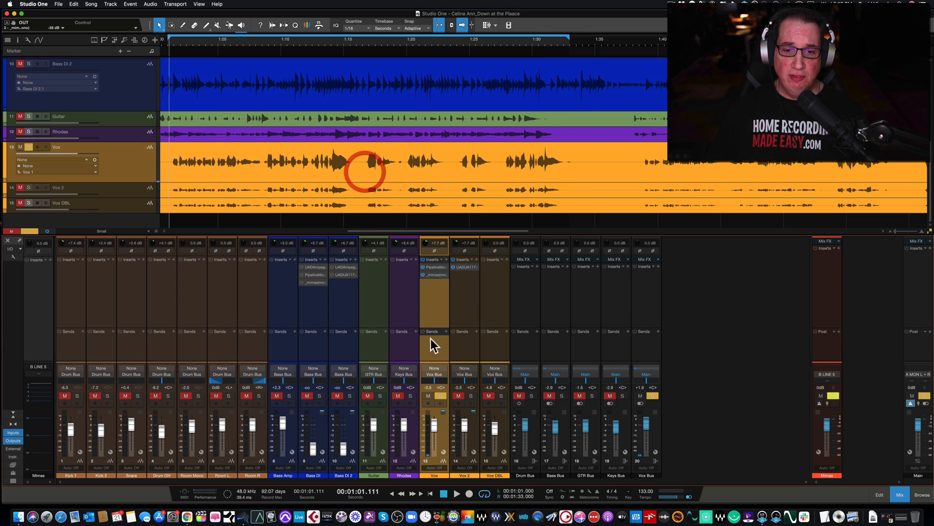
Review the UAD UA 1176LN Rev E insert on the Vox 2 channel and close its window
left_click(465, 316)
left_click(463, 267)
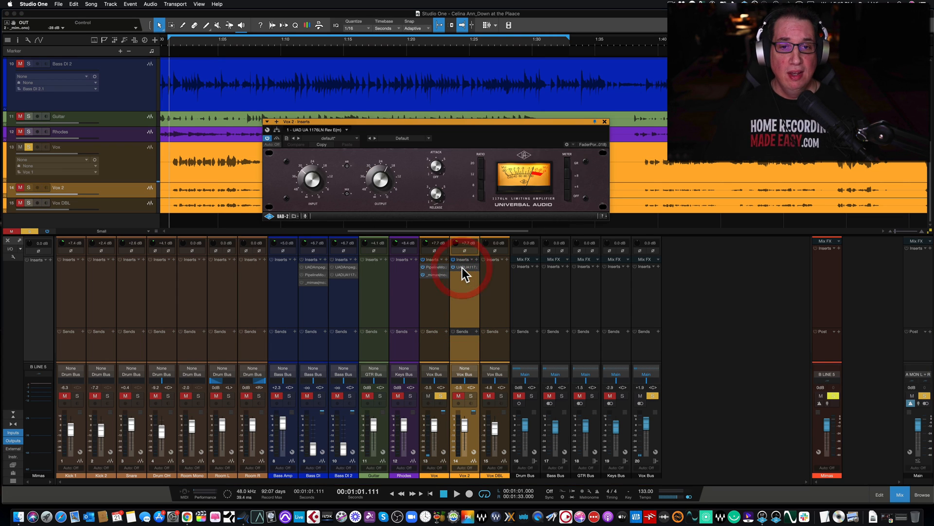
left_click_drag(437, 122, 423, 123)
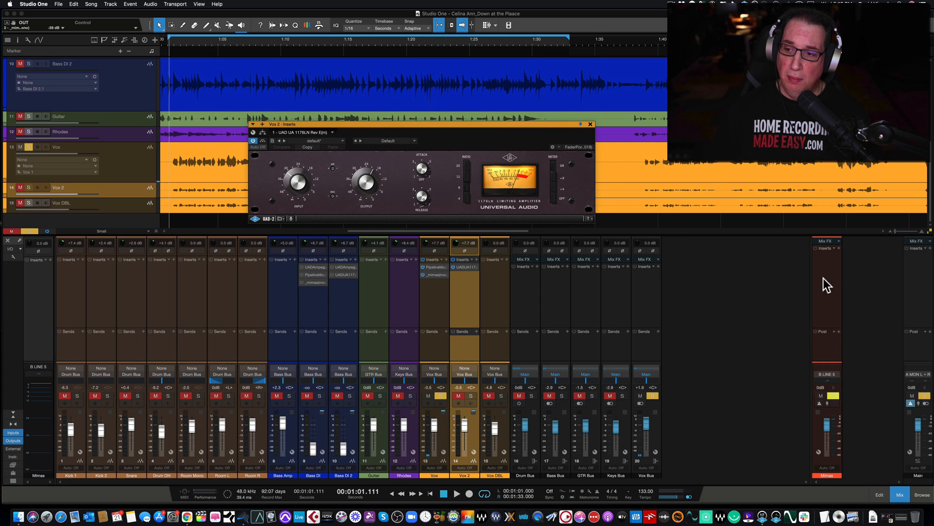
left_click(590, 124)
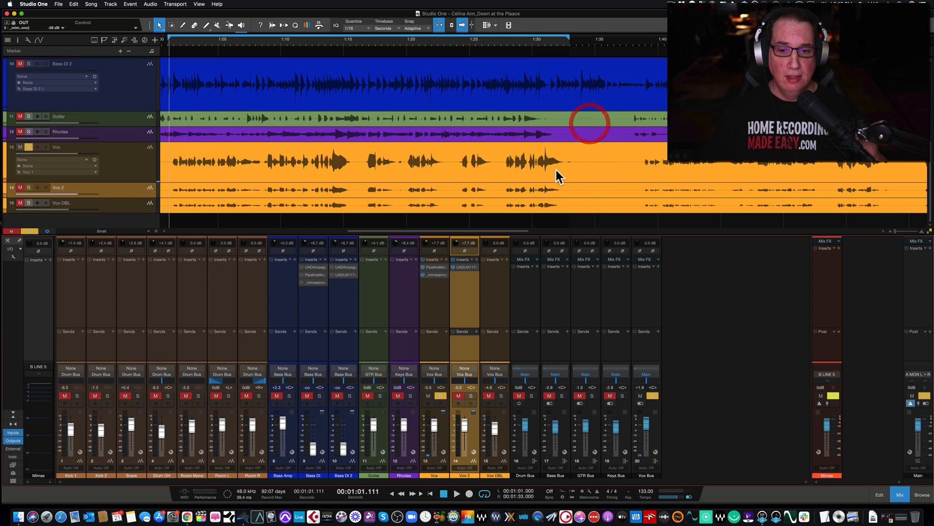
Select the Vox channel and switch the solo back and forth between Vox and Vox 2, ending on Vox
left_click(431, 343)
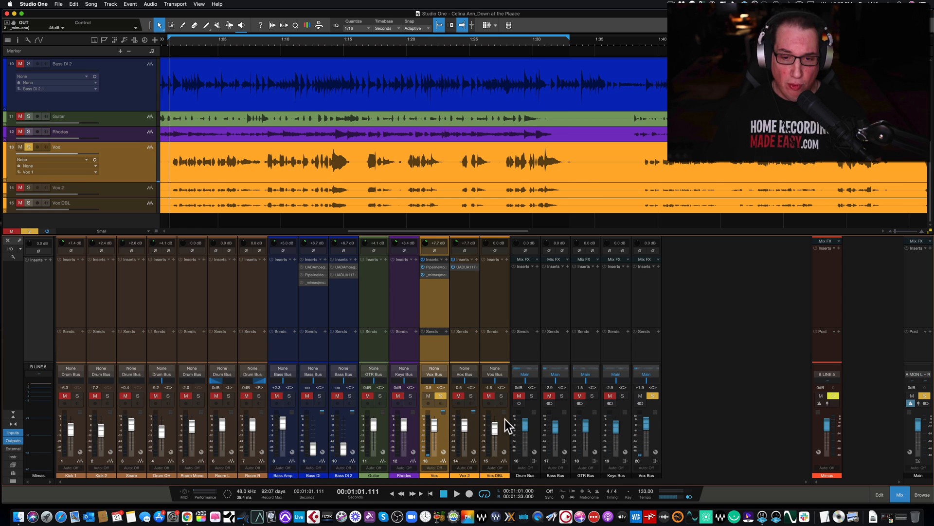
left_click(470, 395, "alt")
left_click(442, 396, "alt")
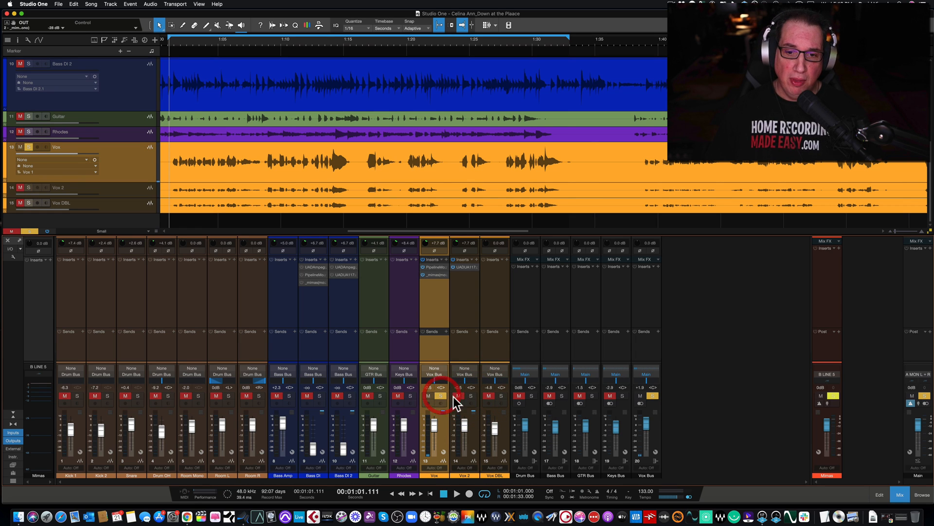
left_click(467, 396, "alt")
left_click(444, 395, "alt")
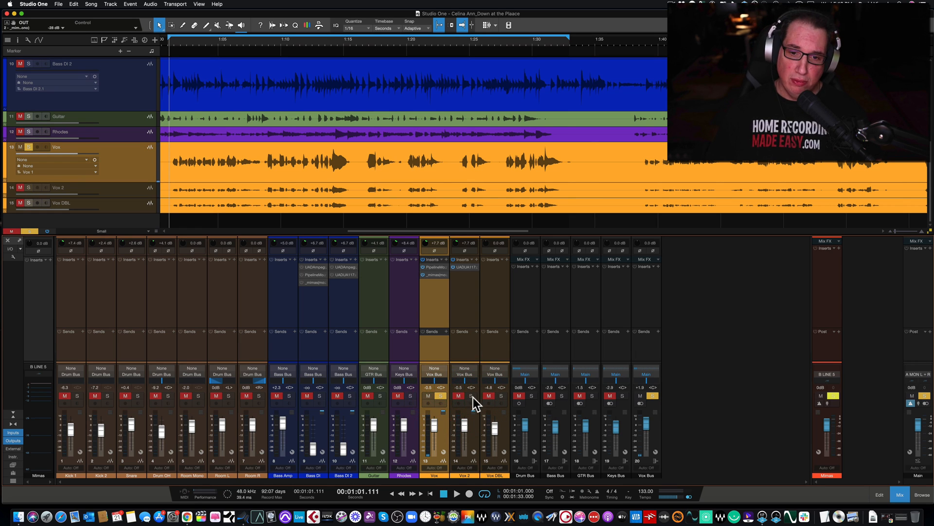
left_click(472, 397, "alt")
left_click(442, 396, "alt")
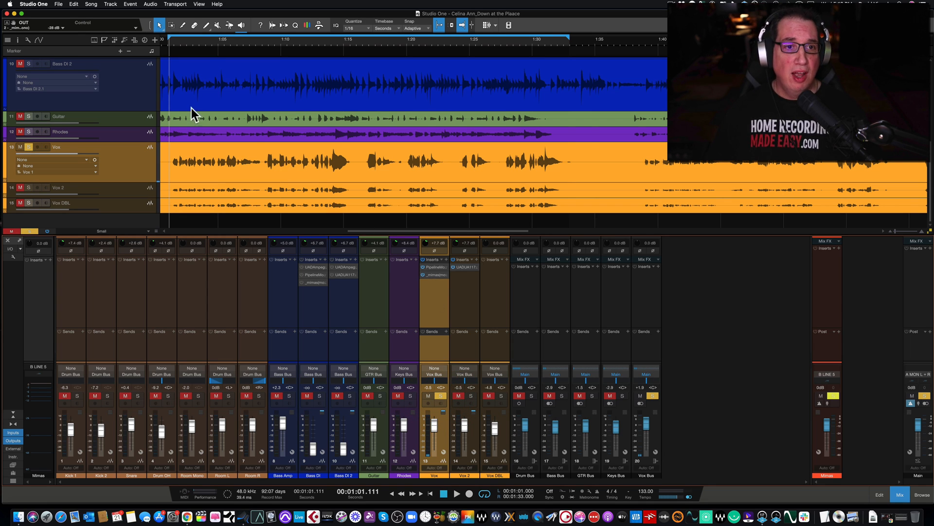
Open the Mimas compressor insert on the Vox channel and move its window lower over the mixer
left_click(433, 275)
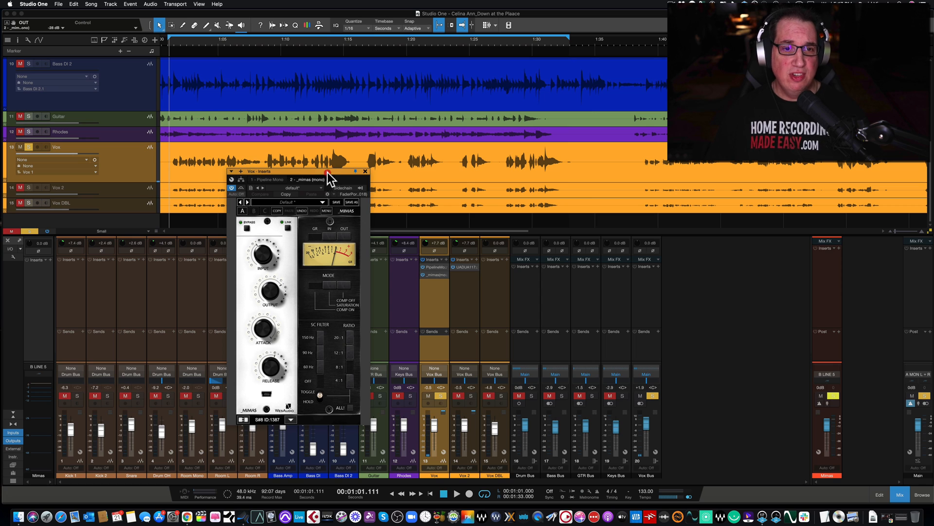
left_click_drag(328, 172, 326, 160)
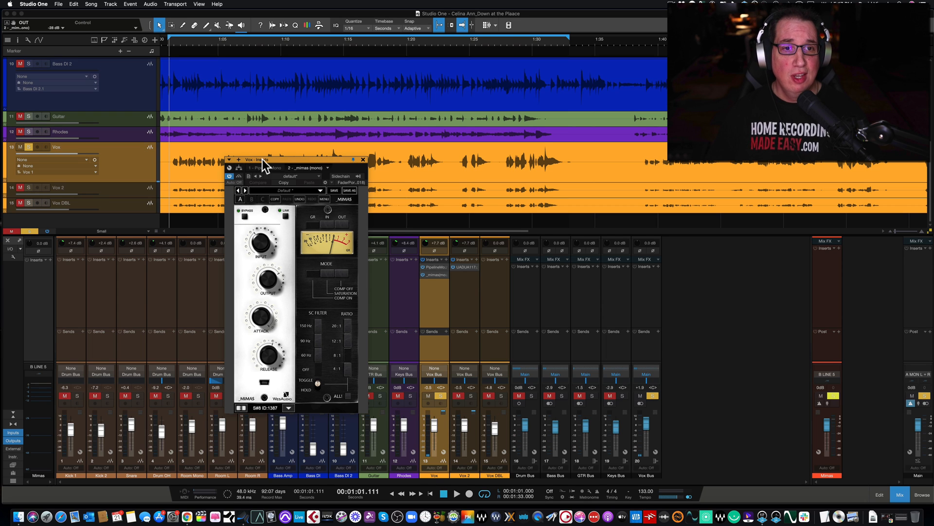
left_click_drag(280, 159, 297, 196)
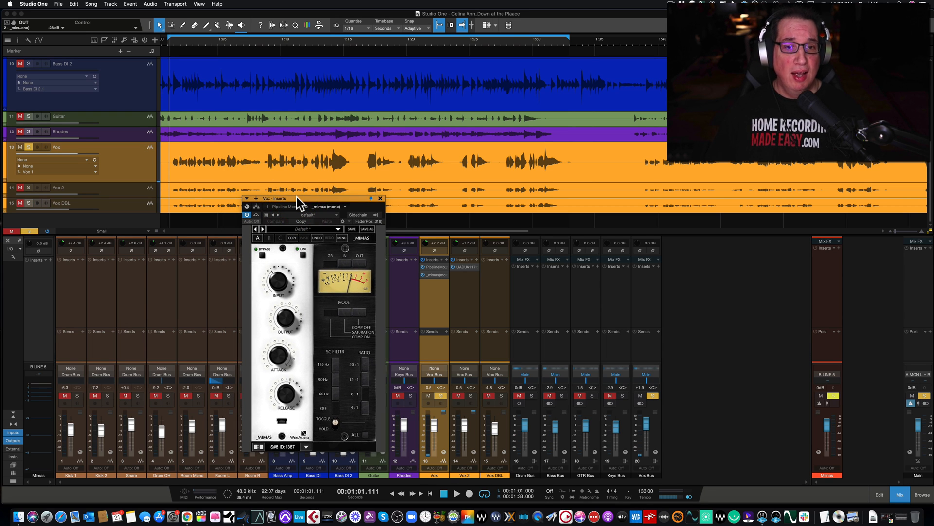
Play the song and toggle the Mimas bypass to compare the soloed vocal with and without the compressor
key("space")
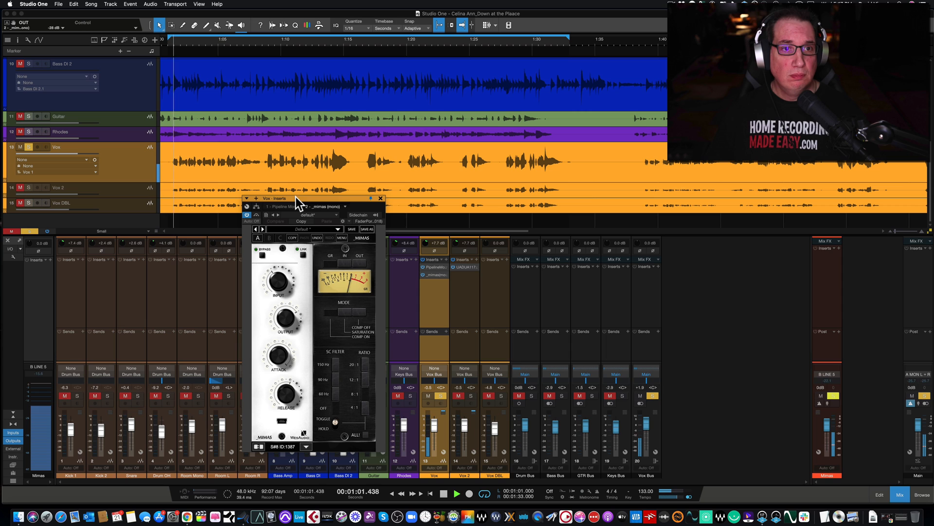
left_click(258, 215)
left_click_drag(305, 196, 308, 194)
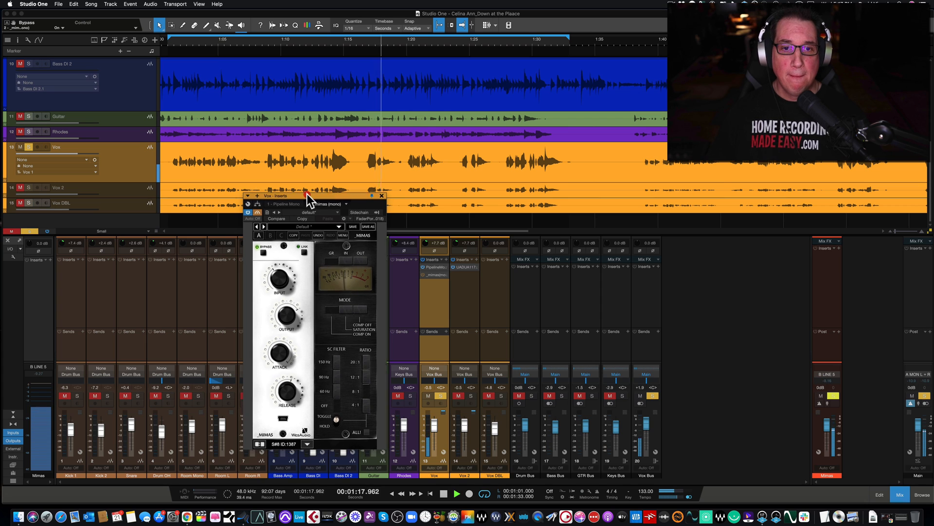
left_click(259, 213)
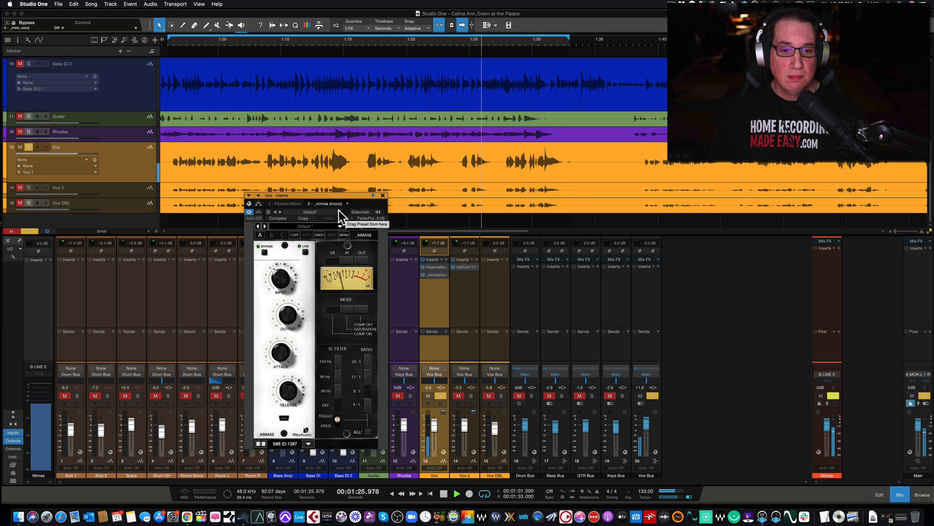
left_click(259, 213)
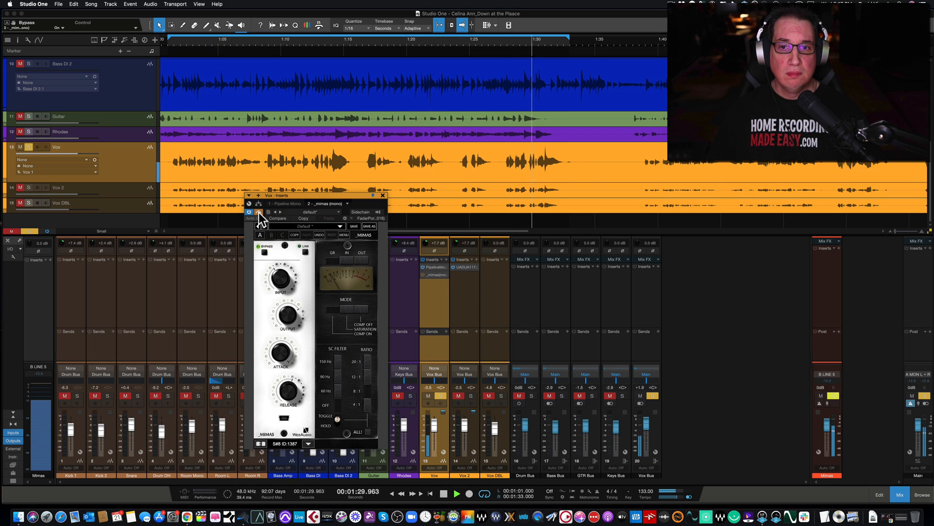
left_click(259, 213)
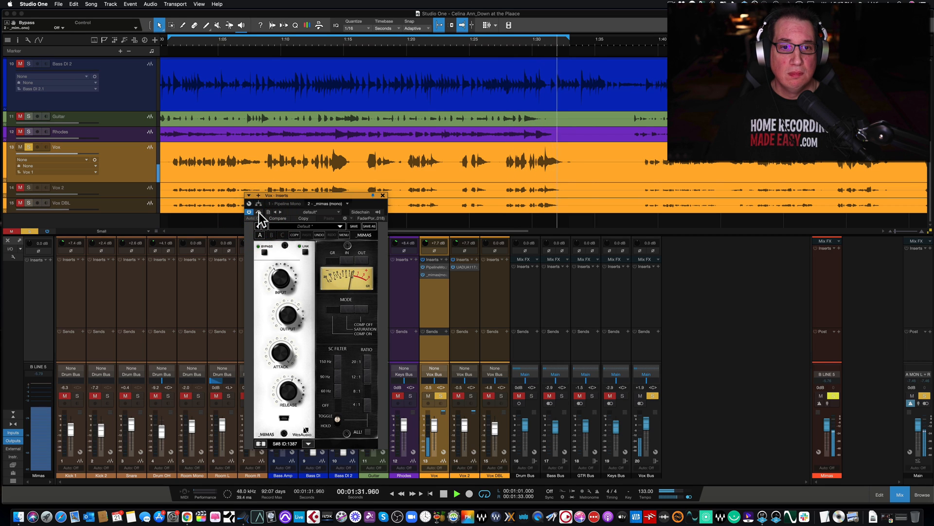
Stop playback and switch the Mimas mode through Saturation and Comp Off, returning it to Comp On
key("space")
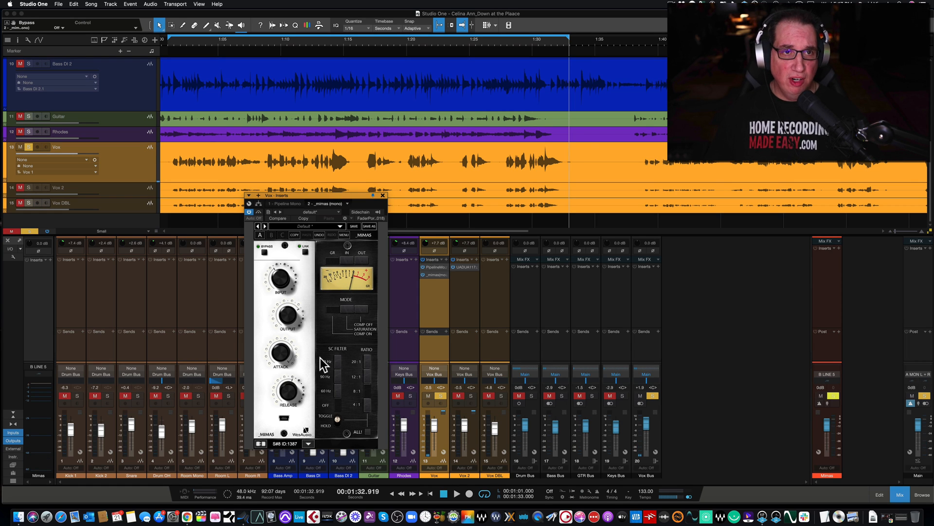
key("w")
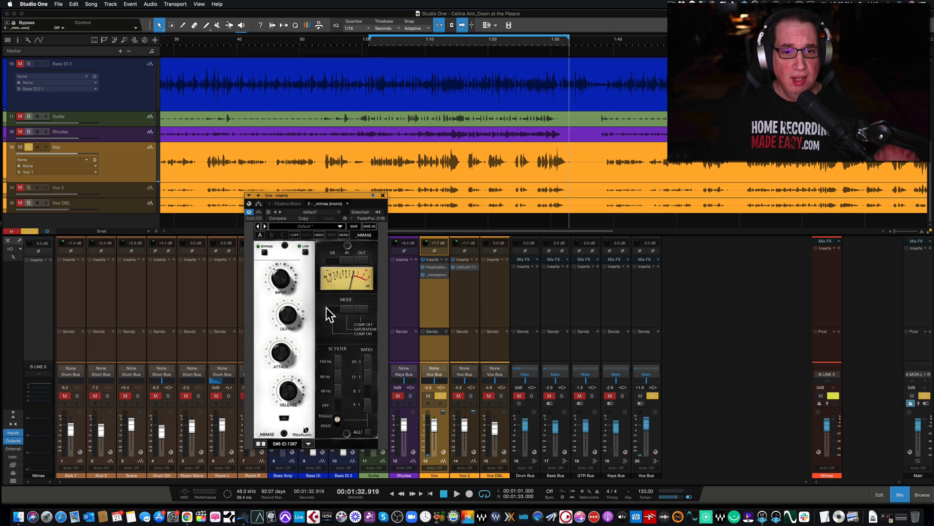
left_click_drag(328, 196, 305, 182)
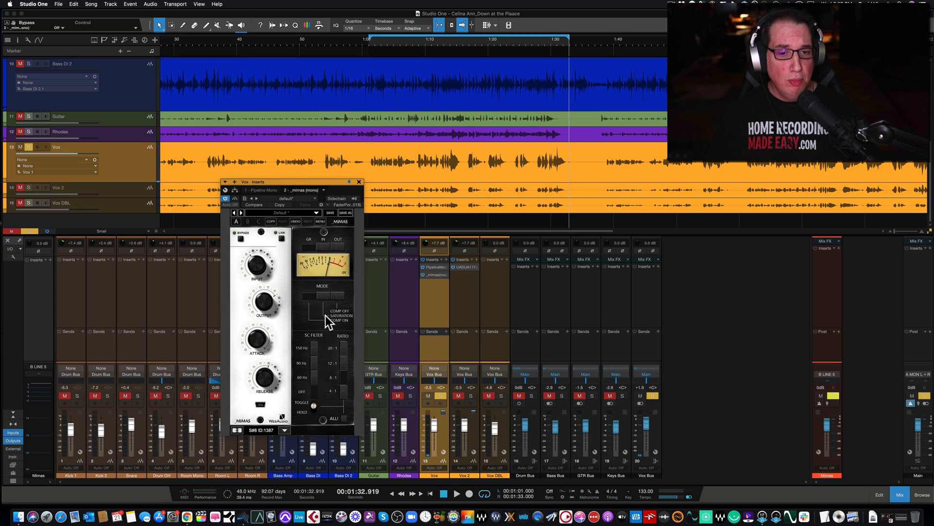
left_click(322, 295)
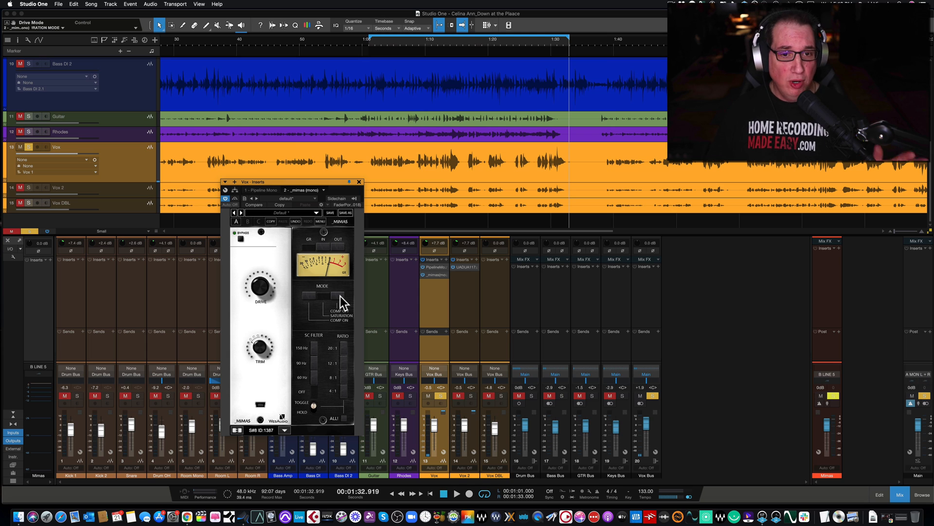
left_click(339, 296)
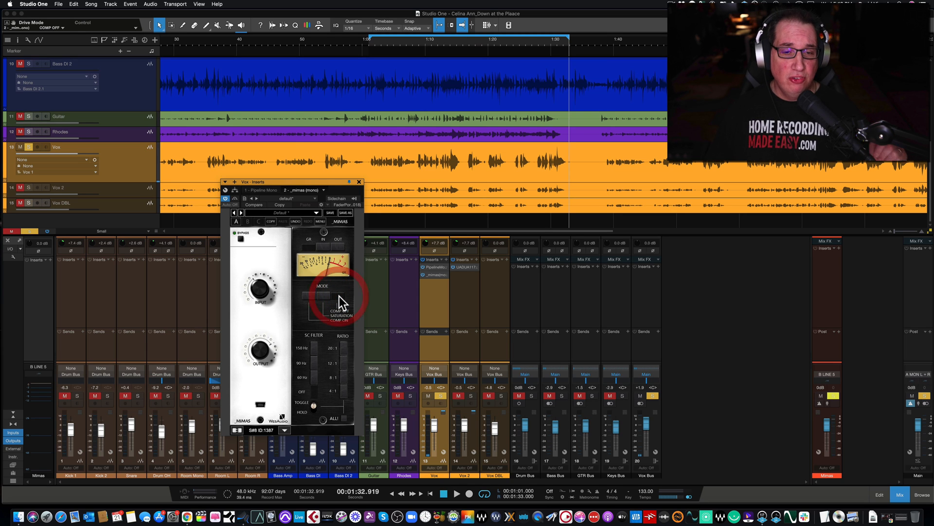
mouse_move(281, 292)
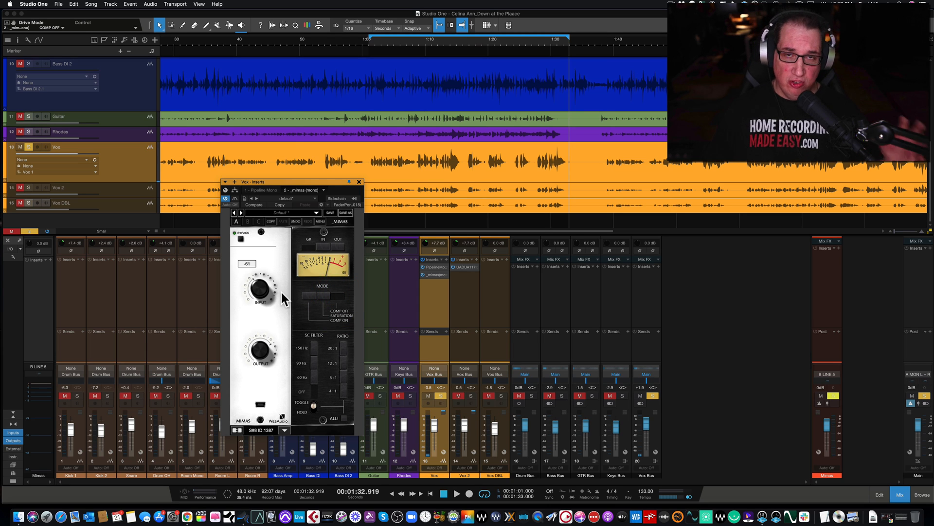
left_click(308, 293)
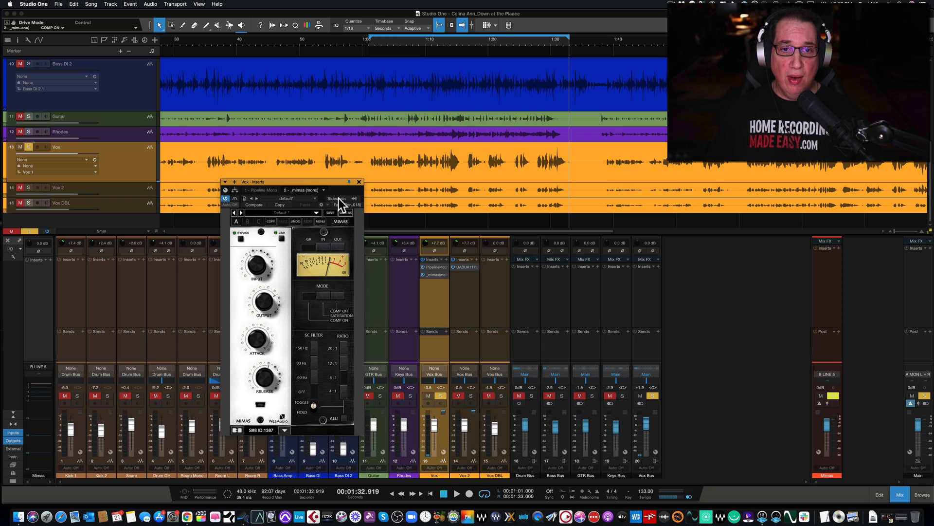
Close the Mimas window, solo the Vox 2 channel and open its UAD 1176LN insert over the mixer
left_click(359, 182)
left_click(471, 396)
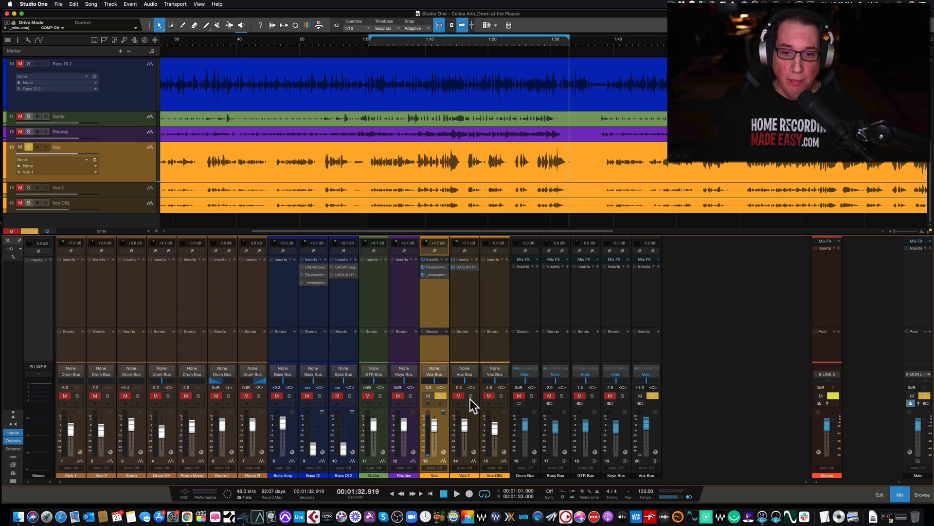
left_click(460, 267)
left_click_drag(337, 122, 227, 206)
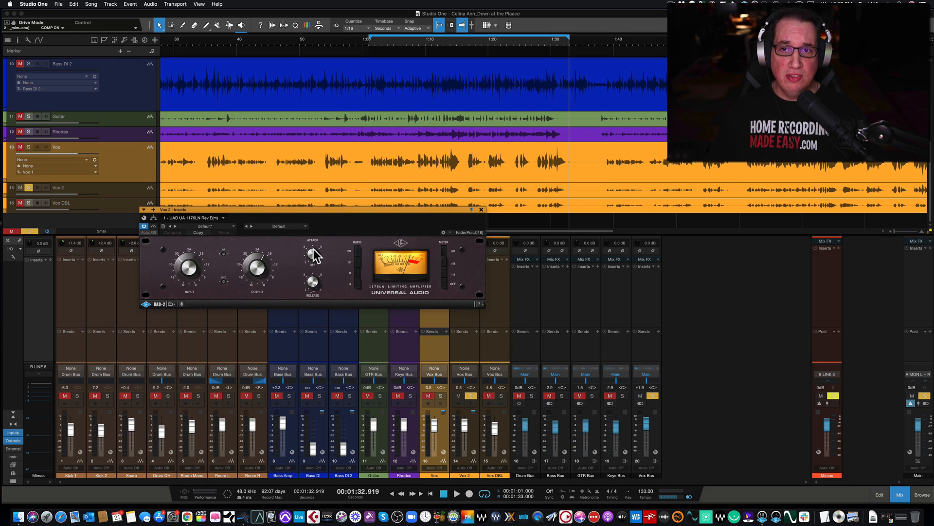
Play the looped section and toggle the UAD 1176LN bypass to compare Vox 2 with and without compression
key("space")
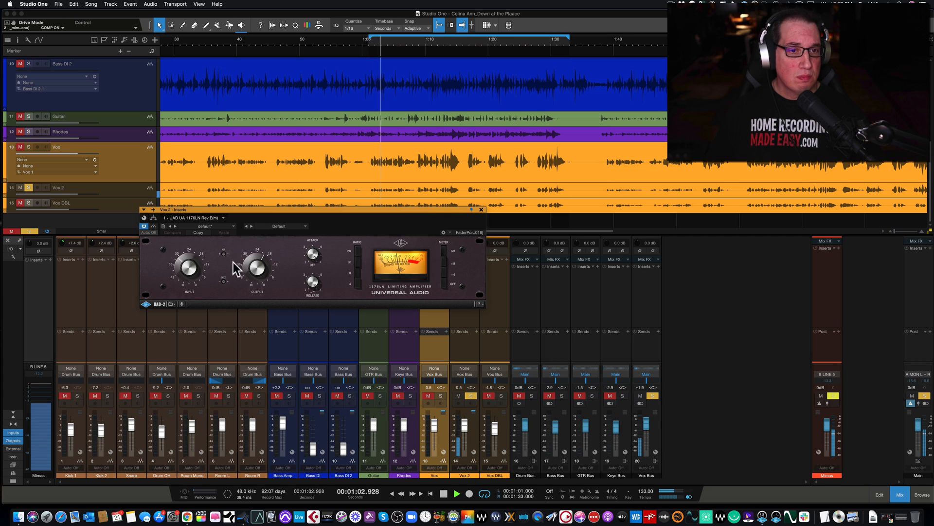
left_click(154, 226)
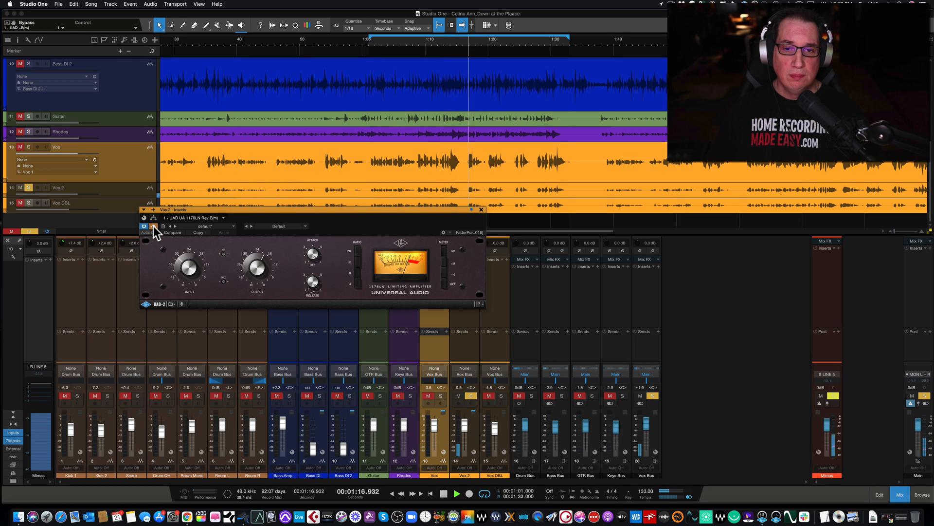
left_click(153, 225)
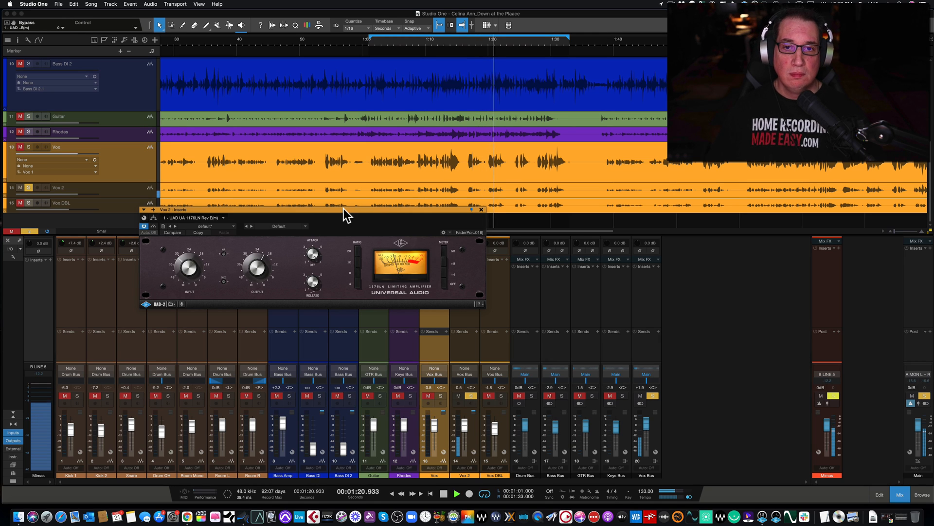
left_click(154, 227)
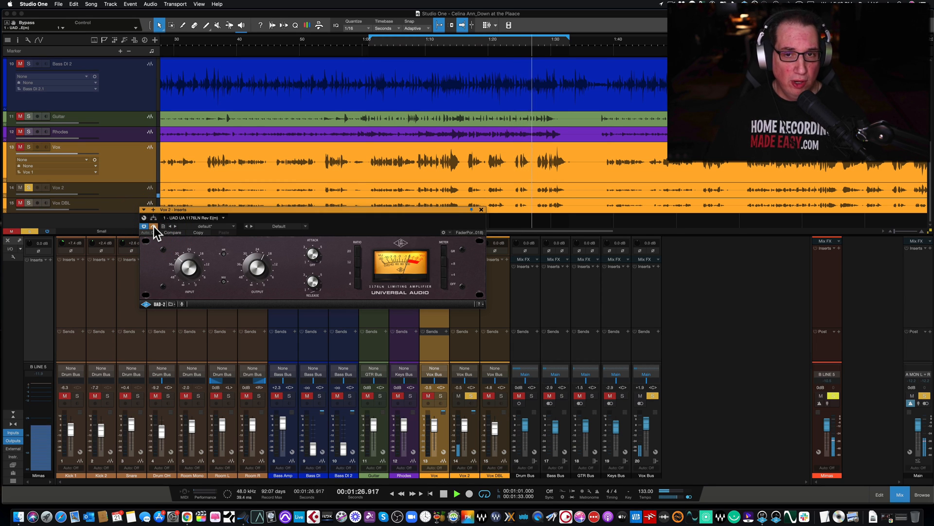
left_click(154, 227)
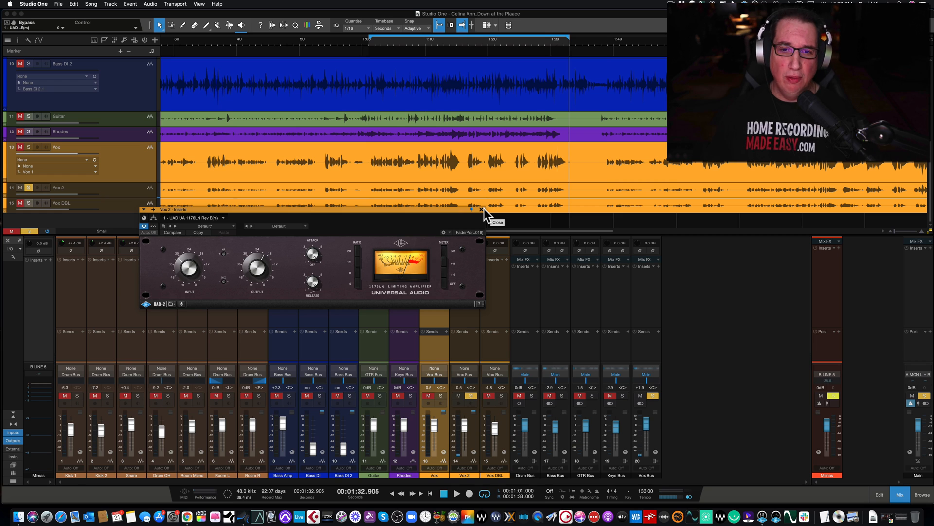
Reopen the Mimas insert on the Vox channel and arrange its window side by side with the UAD 1176LN
left_click_drag(461, 208, 734, 129)
left_click_drag(665, 161, 660, 164)
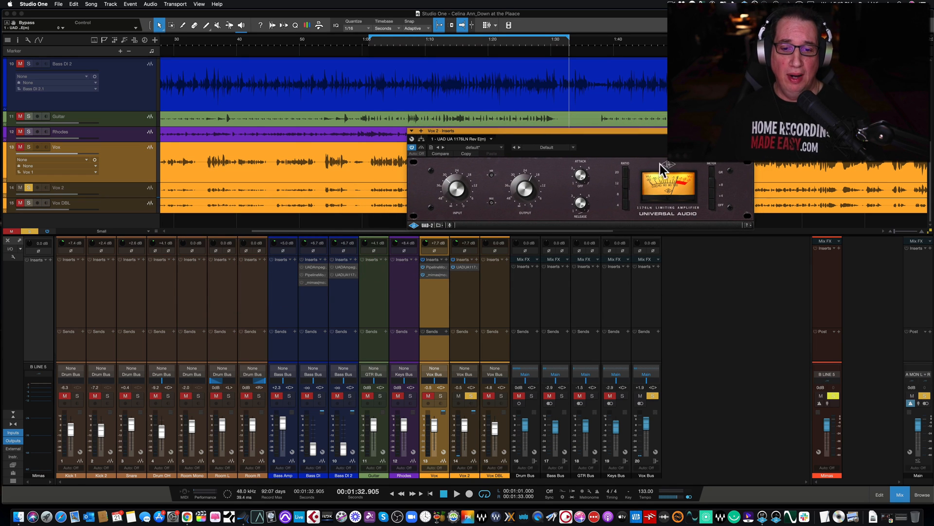
left_click(431, 276)
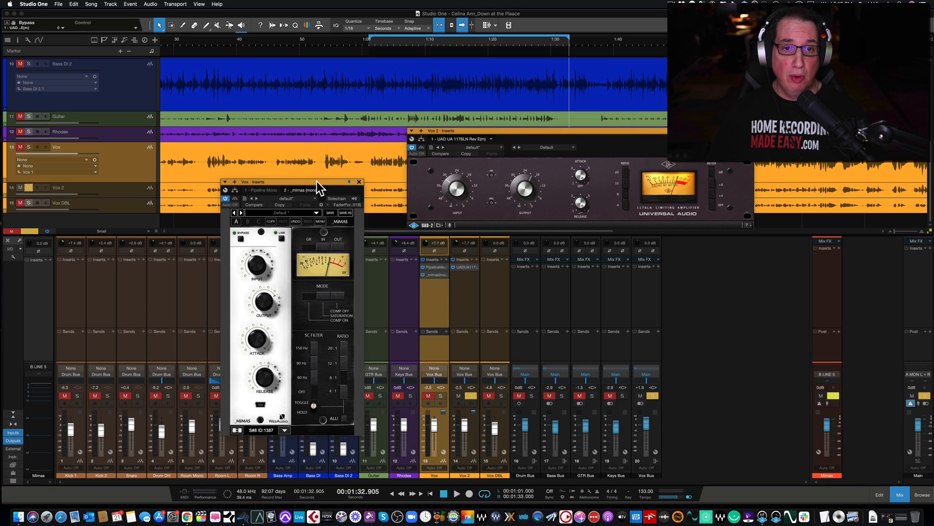
left_click_drag(316, 181, 241, 176)
left_click_drag(539, 130, 437, 194)
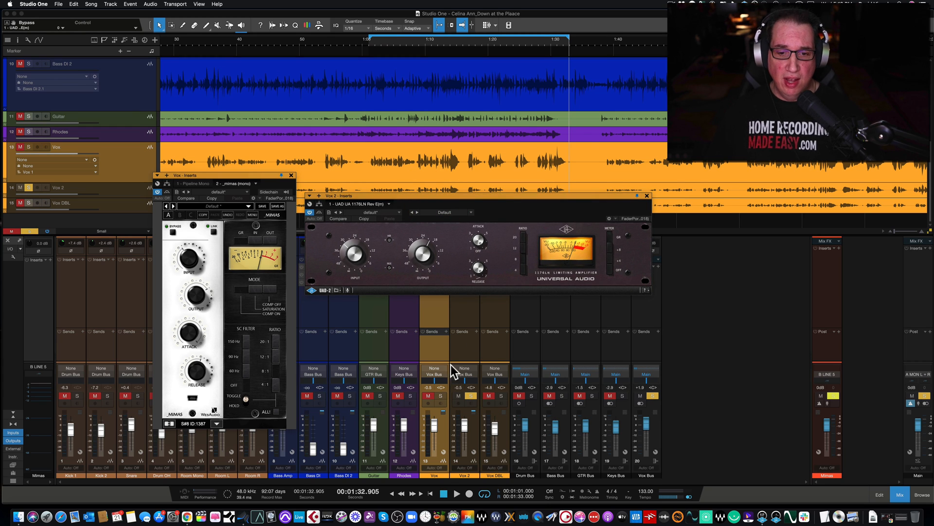
Solo the Vox channel in place of Vox 2
left_click(461, 347)
left_click(433, 344)
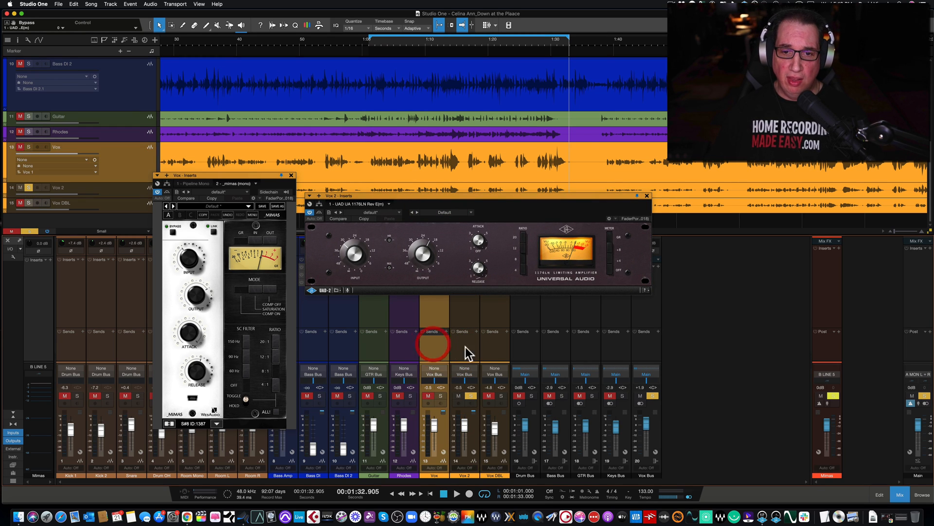
left_click(435, 349)
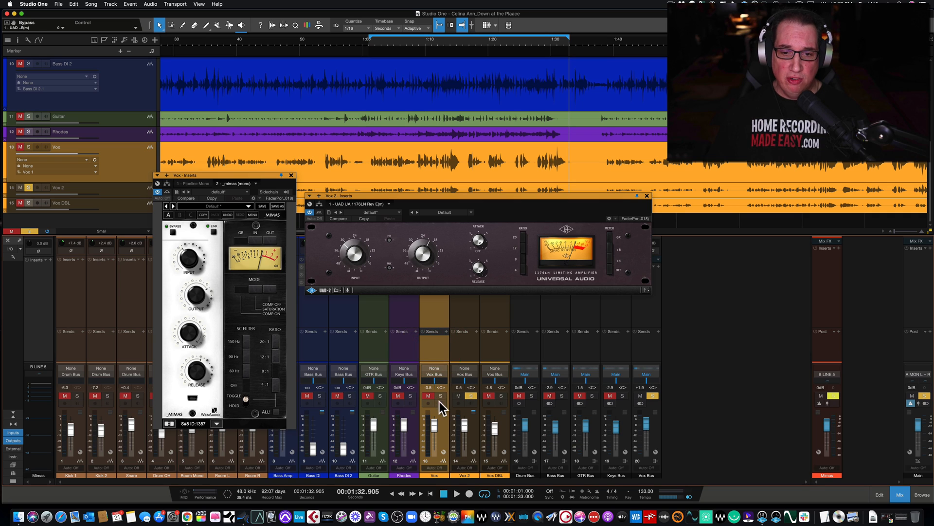
left_click(438, 342)
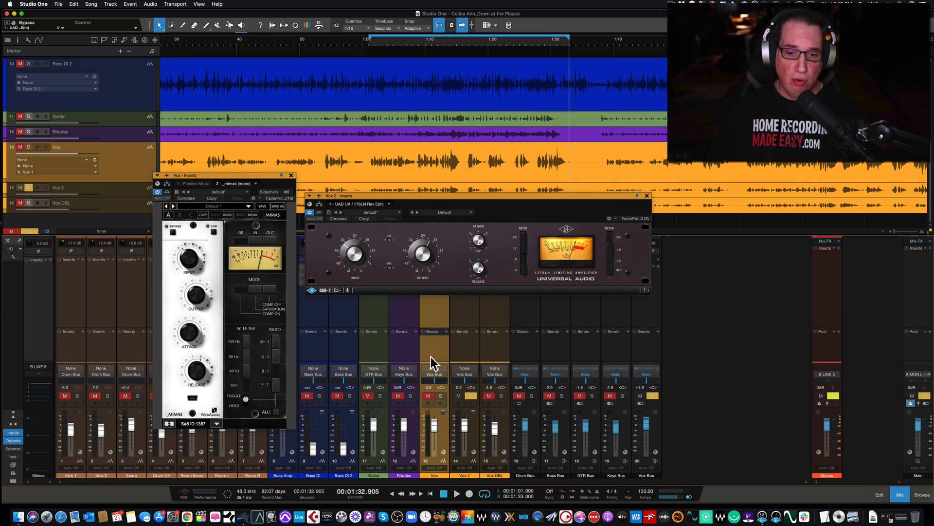
left_click(441, 396)
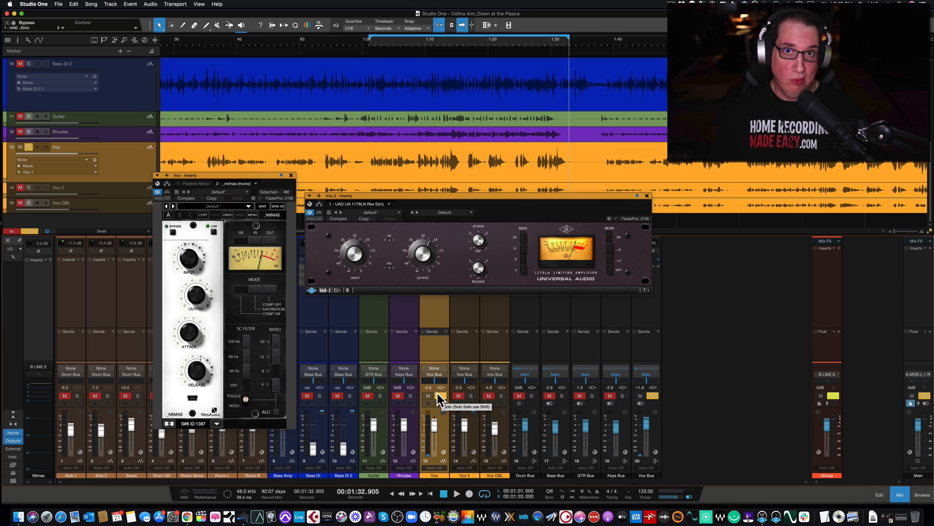
Play the section while alternating the solo between Vox and Vox 2 to compare both compressors, and stop with Vox soloed
key("space")
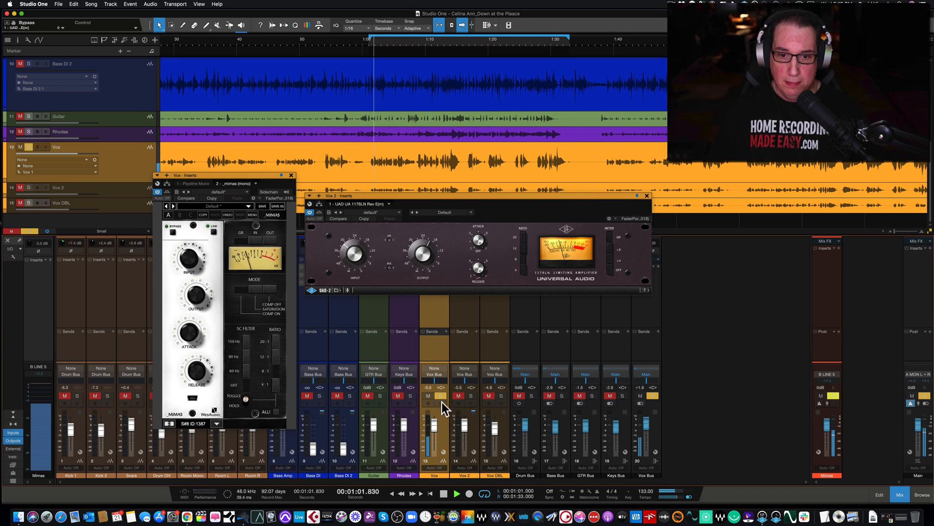
left_click(471, 395)
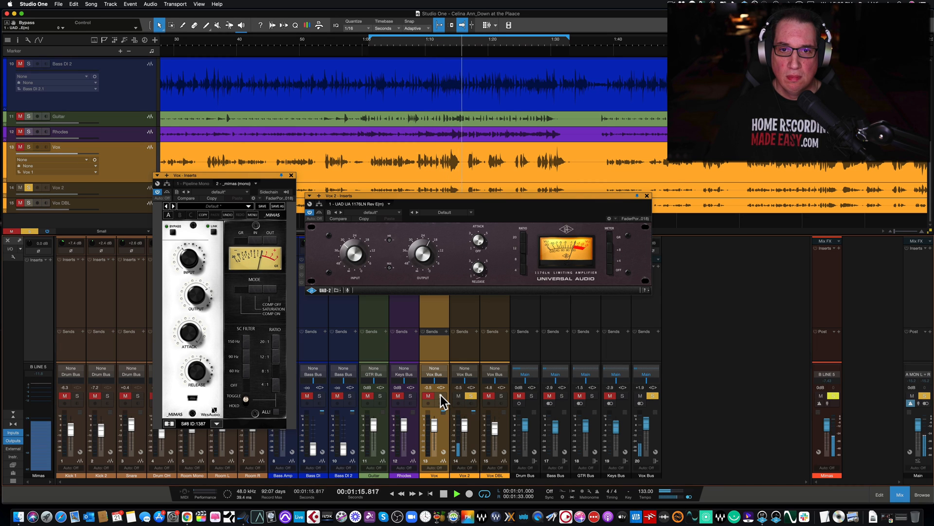
left_click(440, 395)
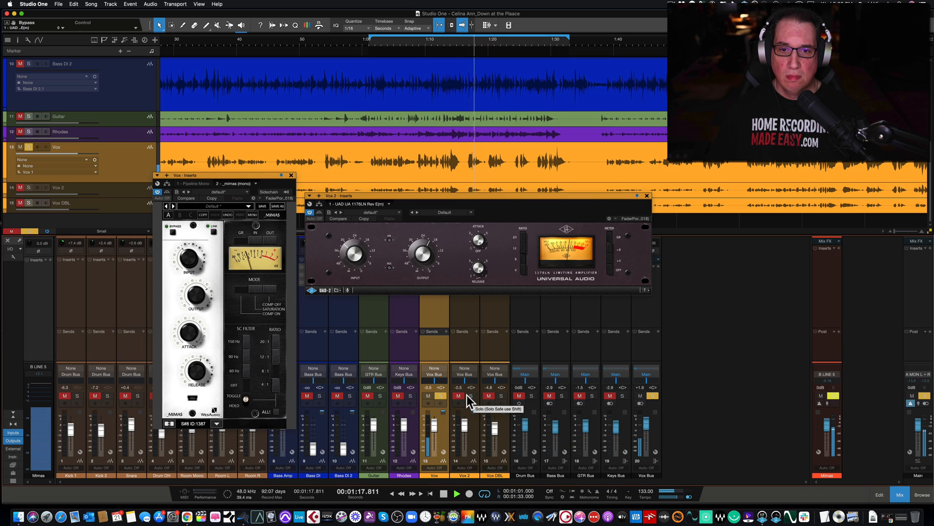
left_click(470, 396)
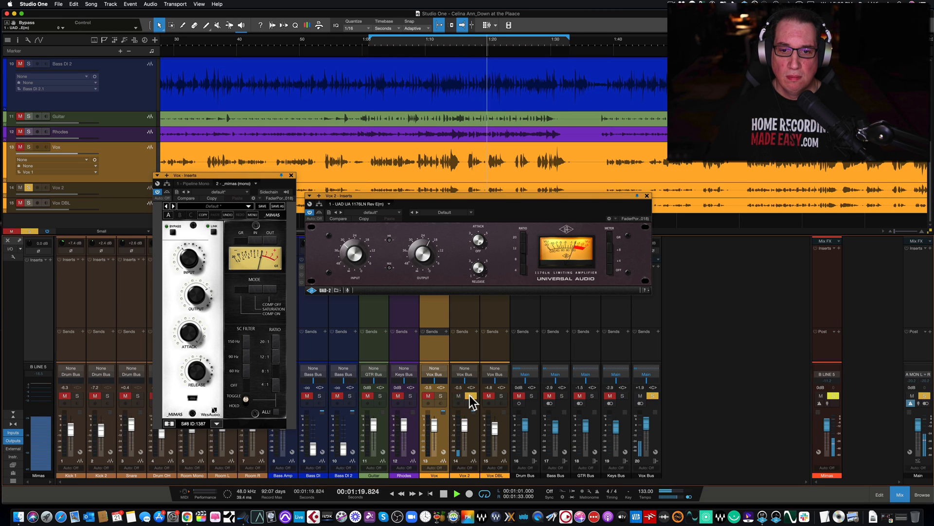
left_click(441, 395)
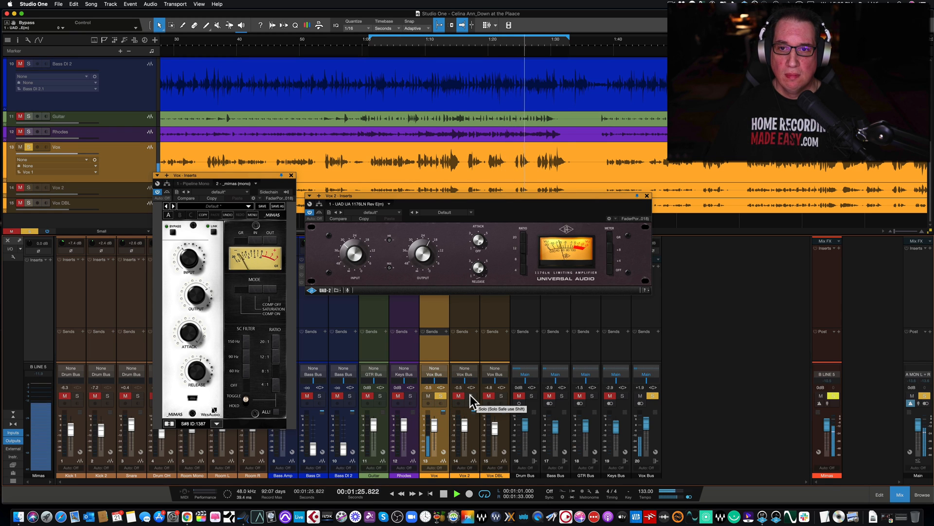
left_click(471, 395)
left_click(441, 395)
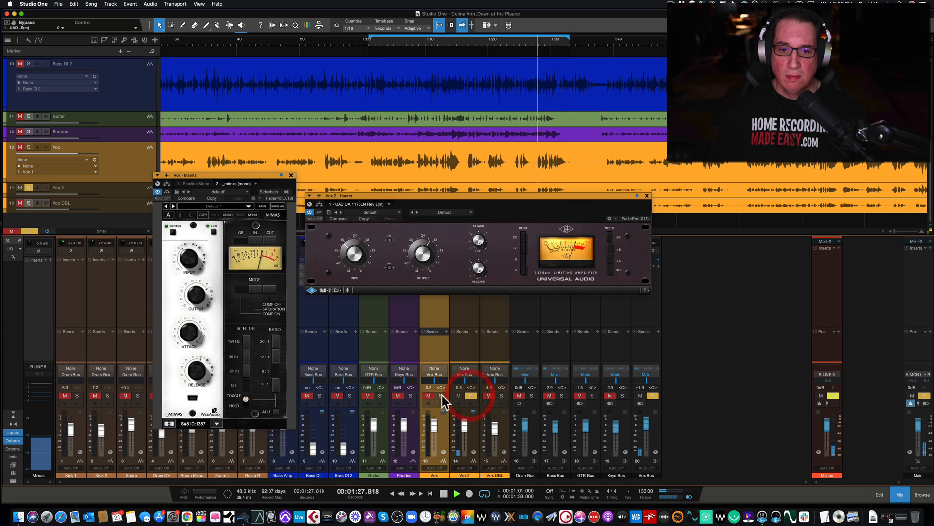
left_click(442, 395)
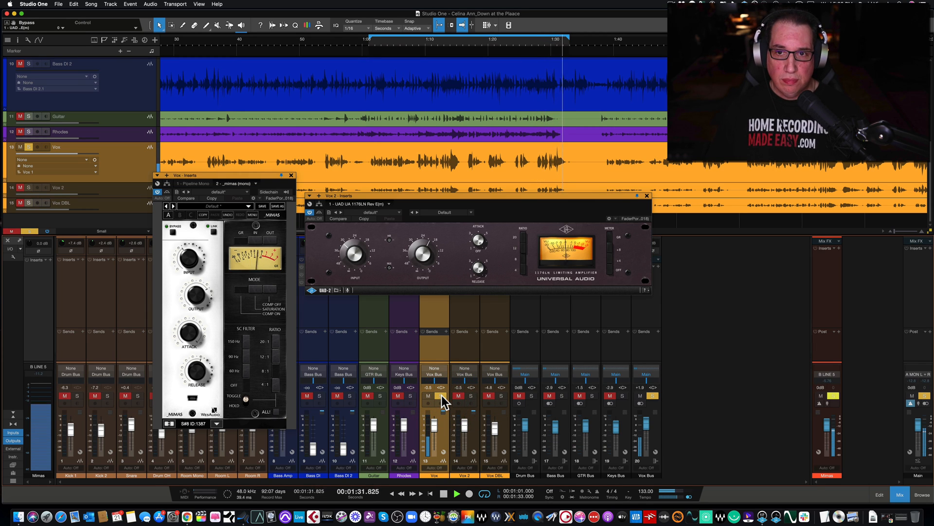
key("space")
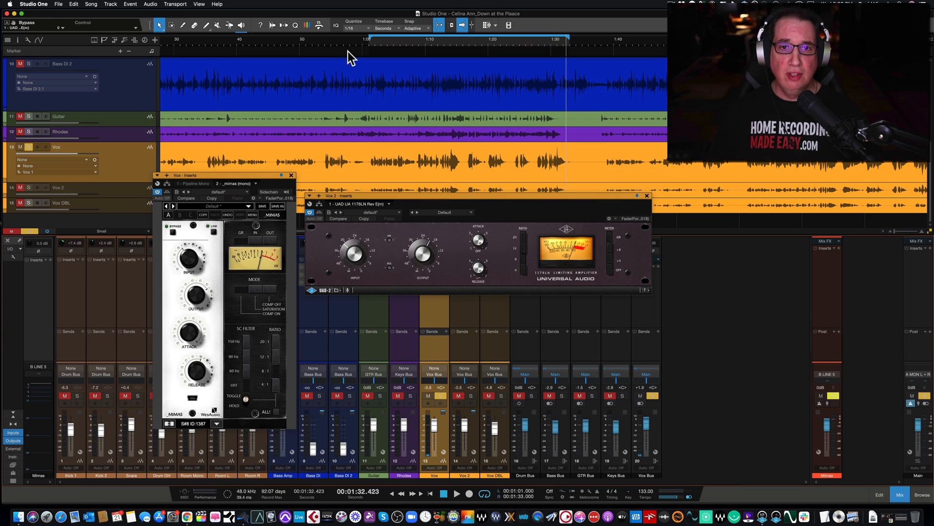
Play from the loop start while alternating the solo between Vox and Vox 2, and stop playback with Vox 2 soloed
left_click(372, 42)
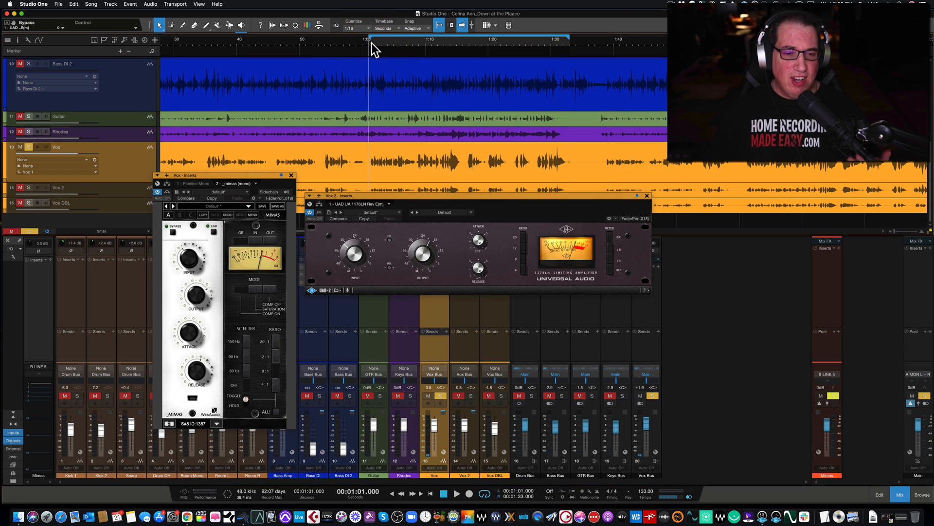
left_click_drag(463, 200, 458, 189)
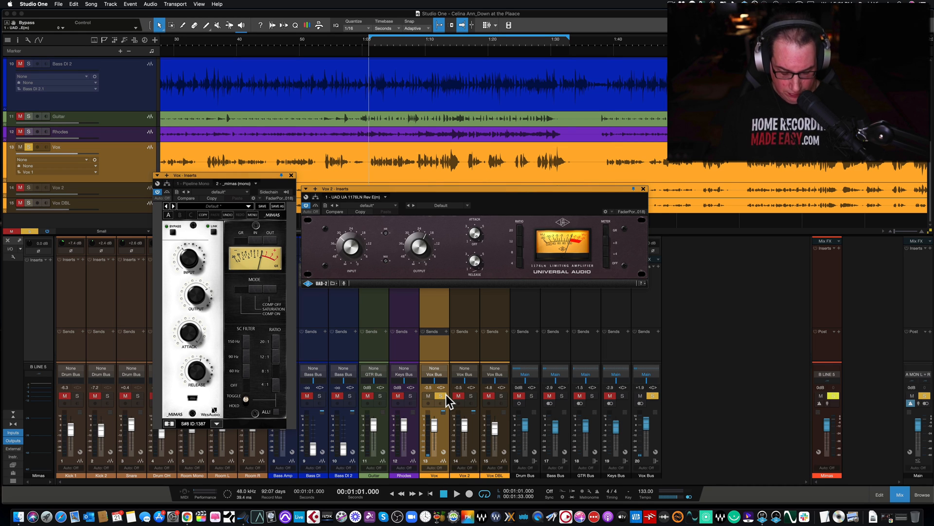
key("space")
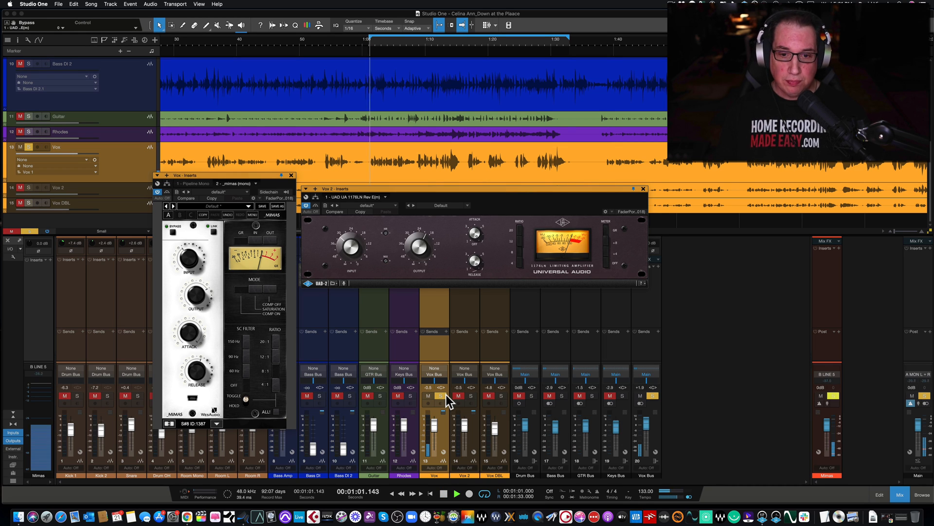
left_click(472, 395)
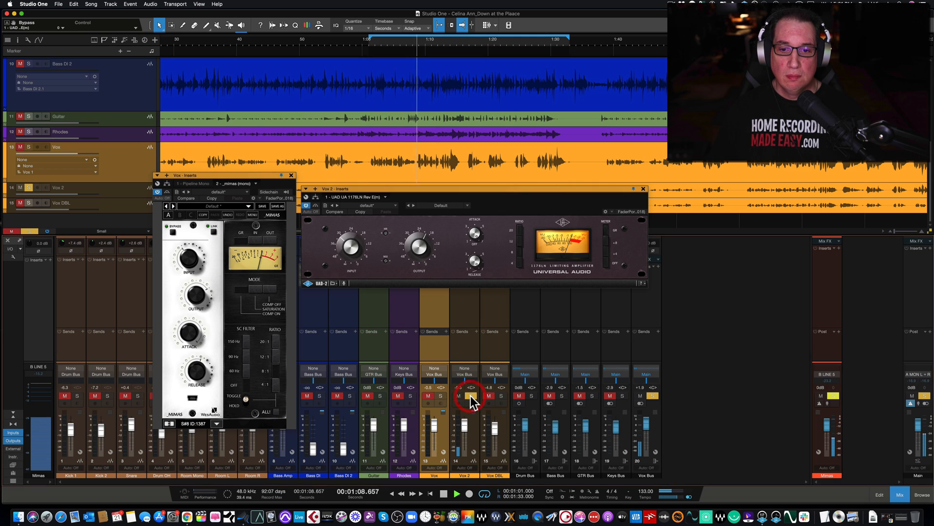
left_click(440, 395)
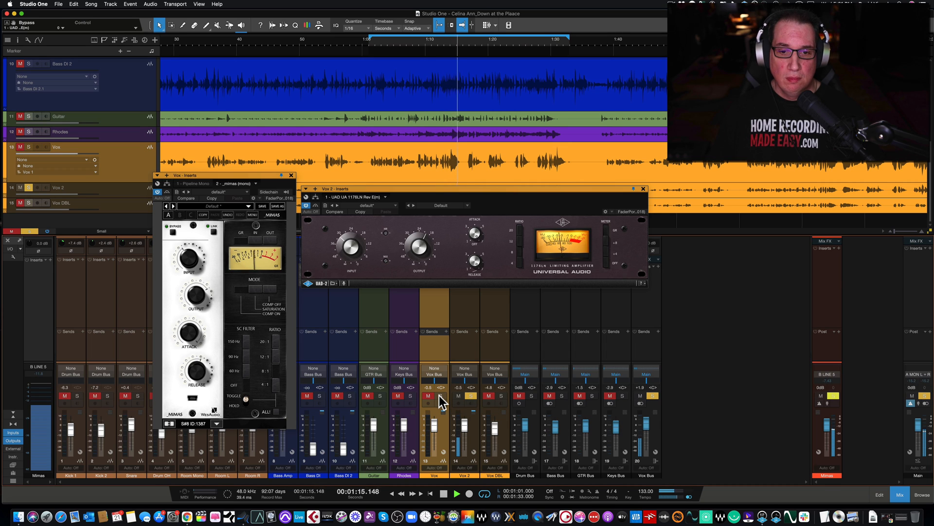
left_click(469, 394)
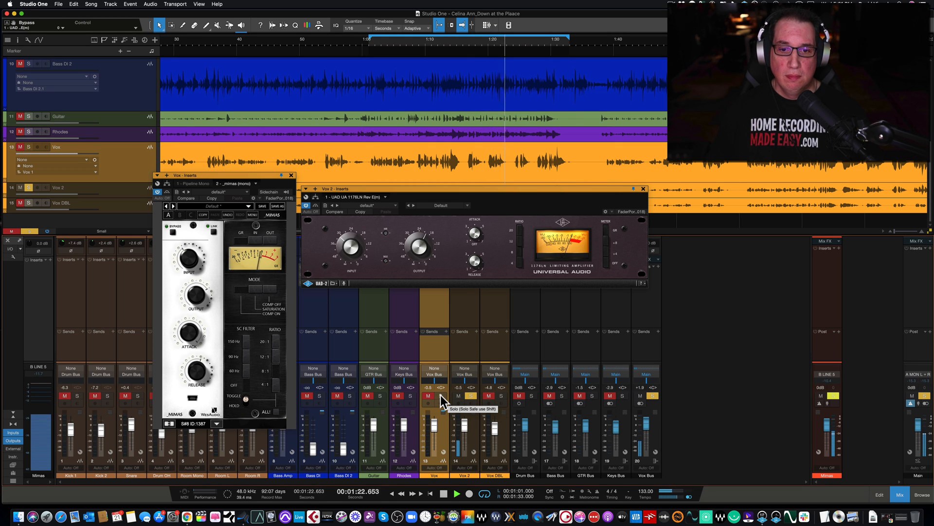
left_click(440, 396)
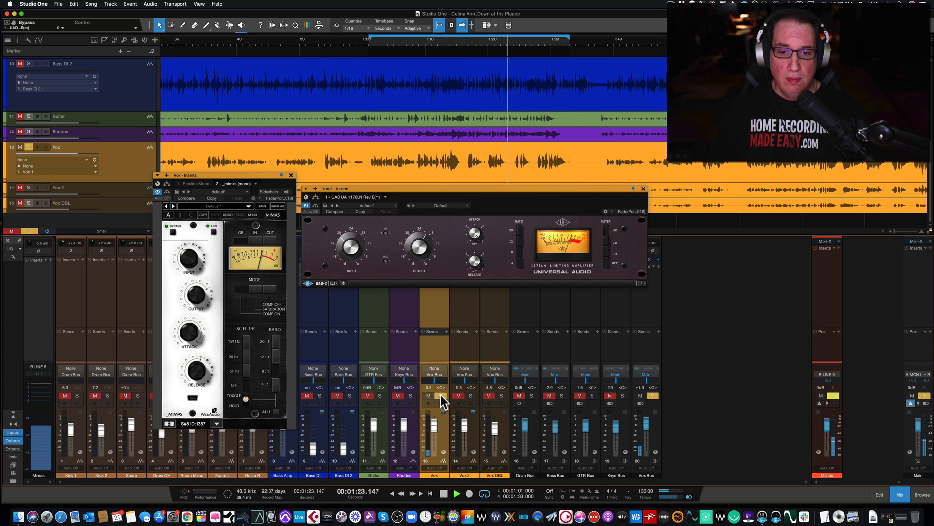
left_click(471, 395)
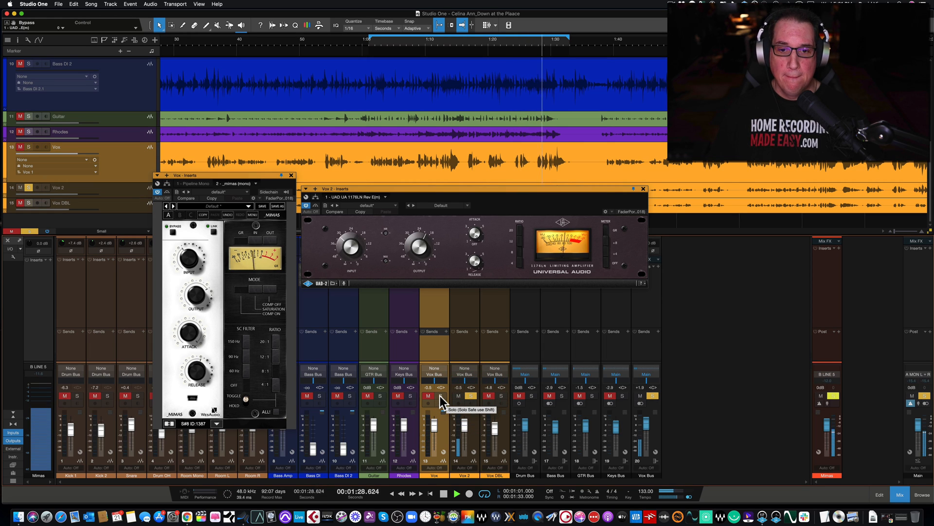
left_click(440, 396)
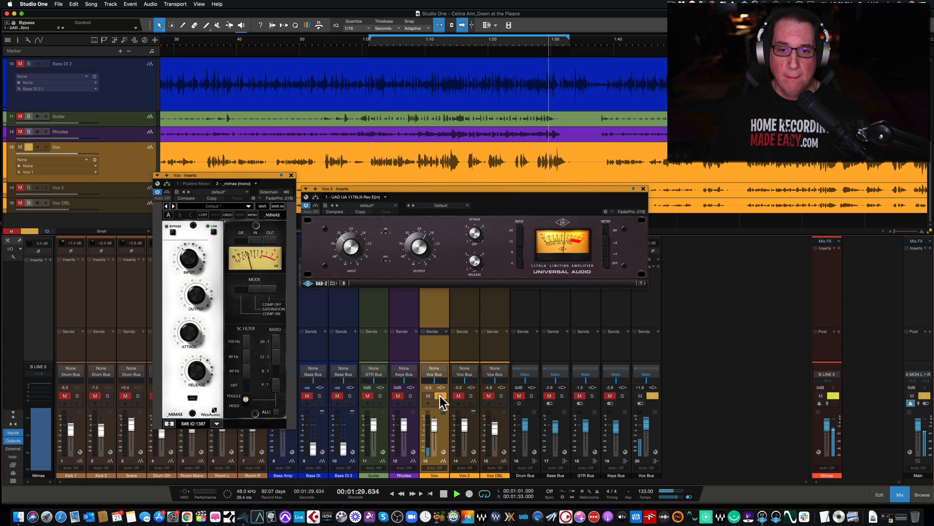
left_click(470, 395)
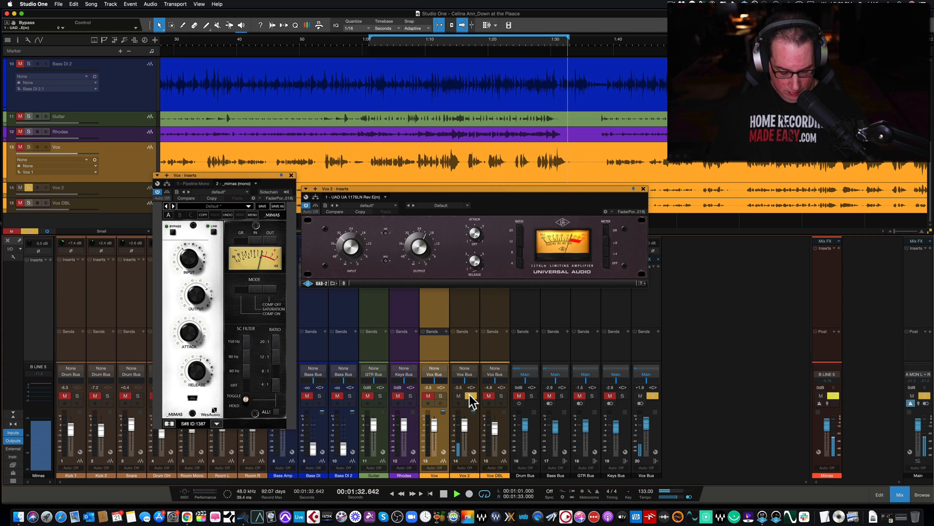
key("space")
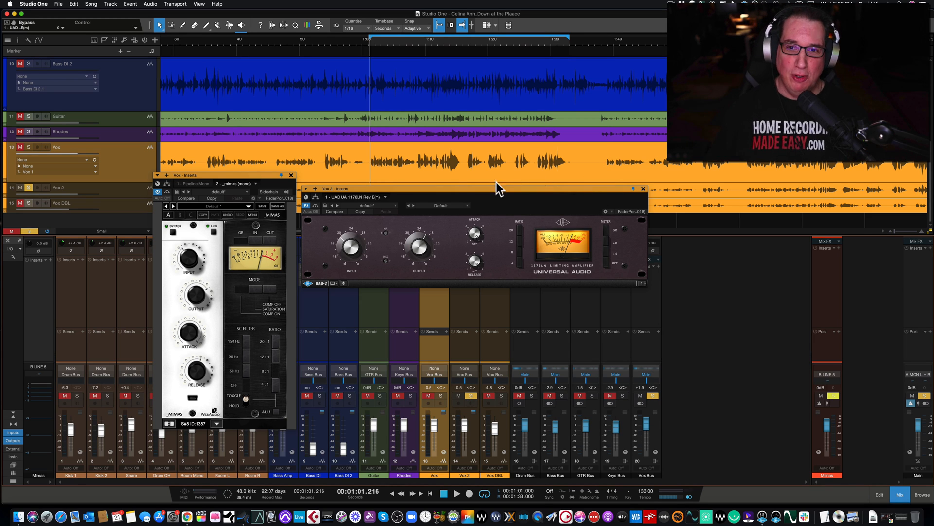
Bypass the UAD 1176LN Rev E on Vox 2 and close its window
left_click_drag(485, 188, 486, 173)
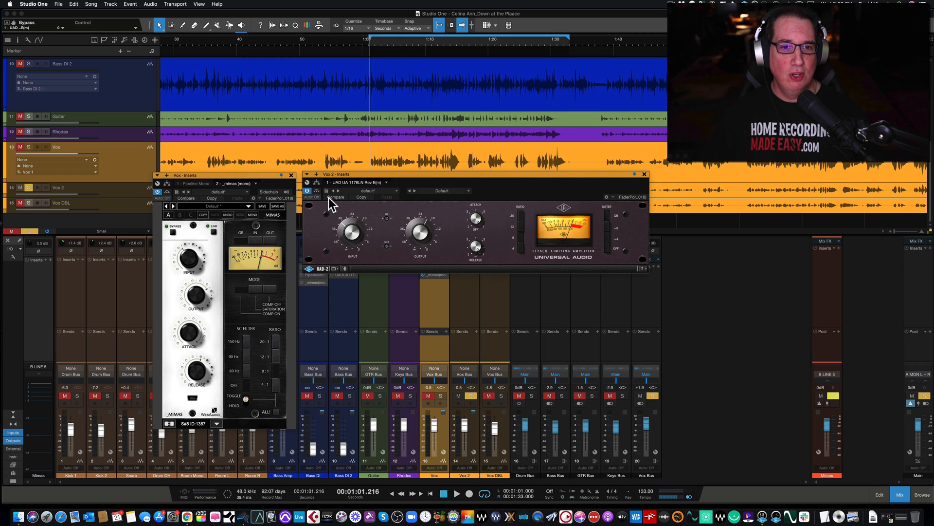
left_click(307, 190)
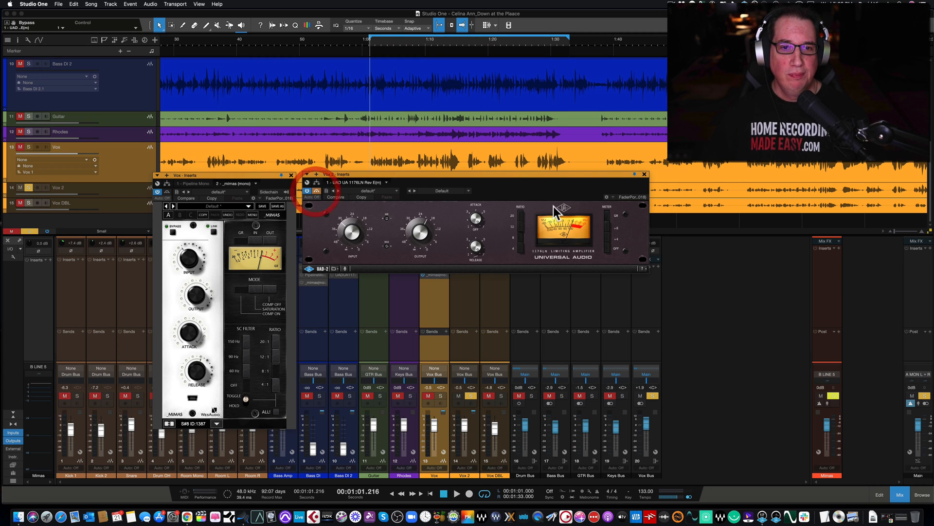
left_click(645, 174)
Show the effects browser, collapse the Universal Audio, Inc. folder and expand the Waves folder
left_click(921, 495)
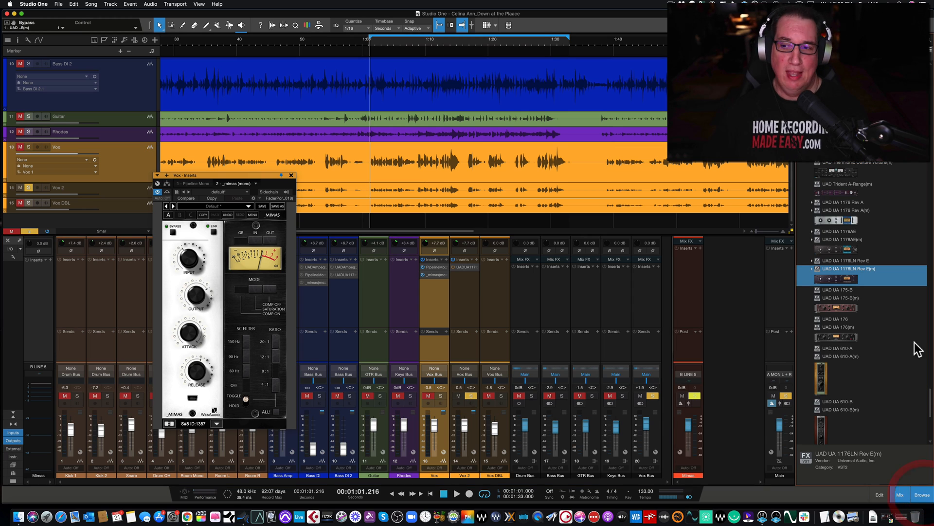
scroll(851, 317, "down", 5)
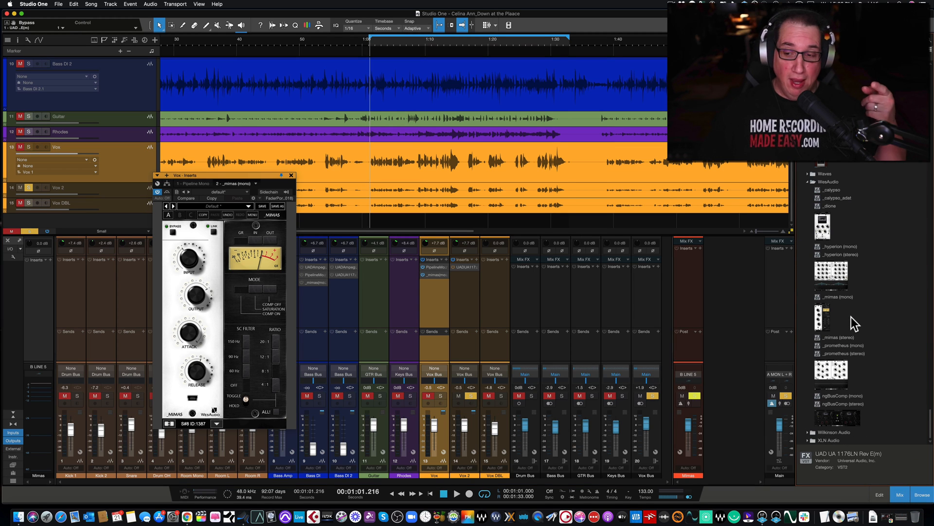
scroll(826, 366, "up", 5)
scroll(827, 366, "up", 8)
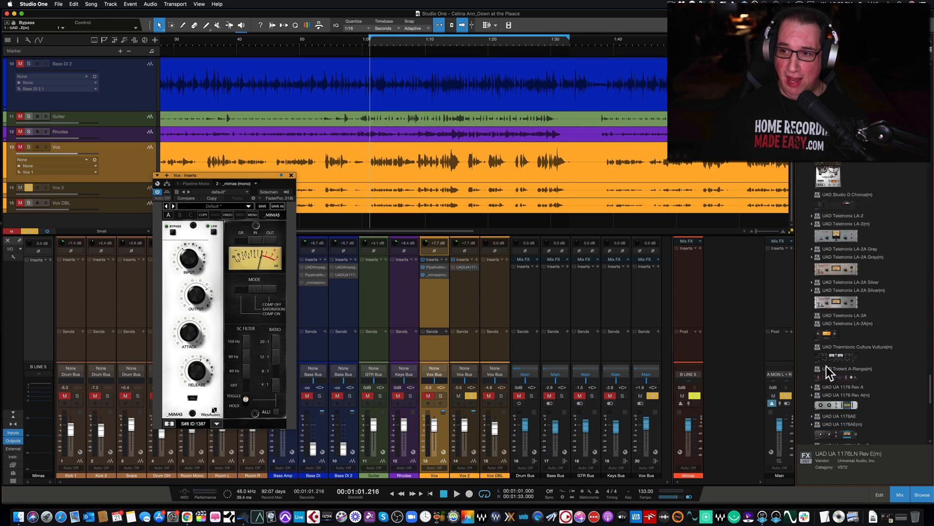
scroll(827, 366, "up", 8)
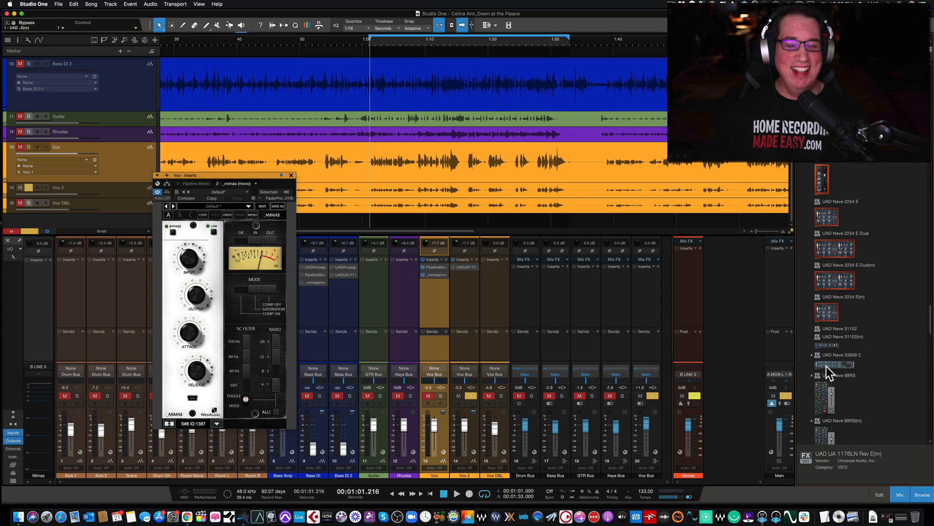
scroll(826, 366, "up", 10)
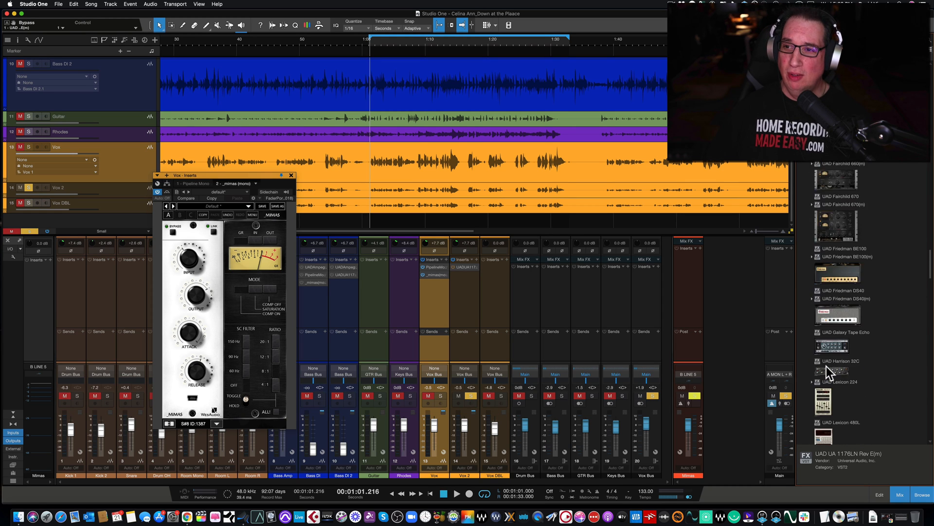
scroll(826, 366, "up", 6)
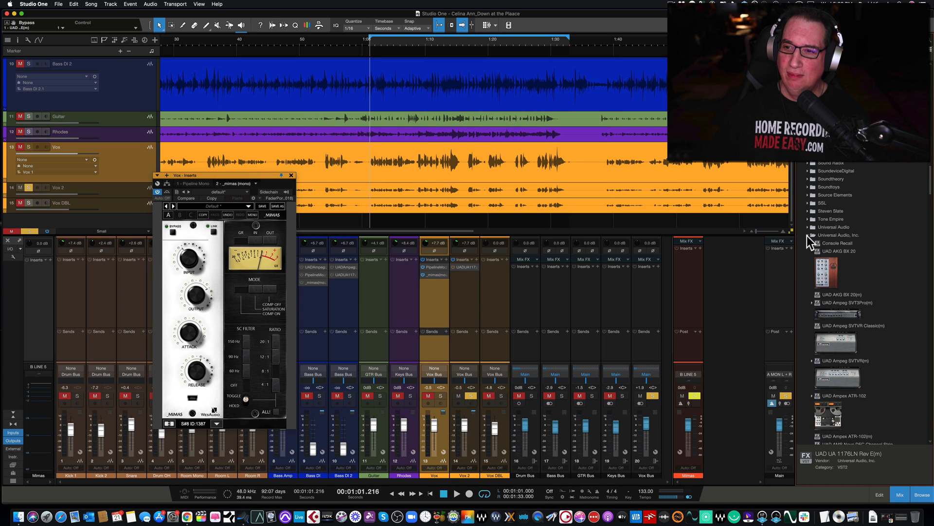
left_click(808, 235)
left_click(807, 243)
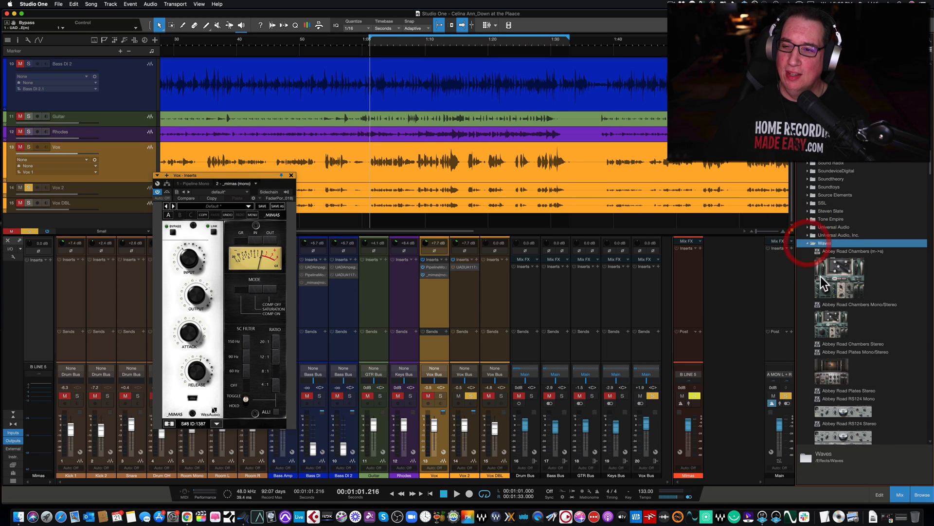
Add the Waves CLA-76 (m) compressor to the Vox 2 inserts after the UAD 1176LN
scroll(821, 292, "down", 8)
scroll(819, 304, "down", 15)
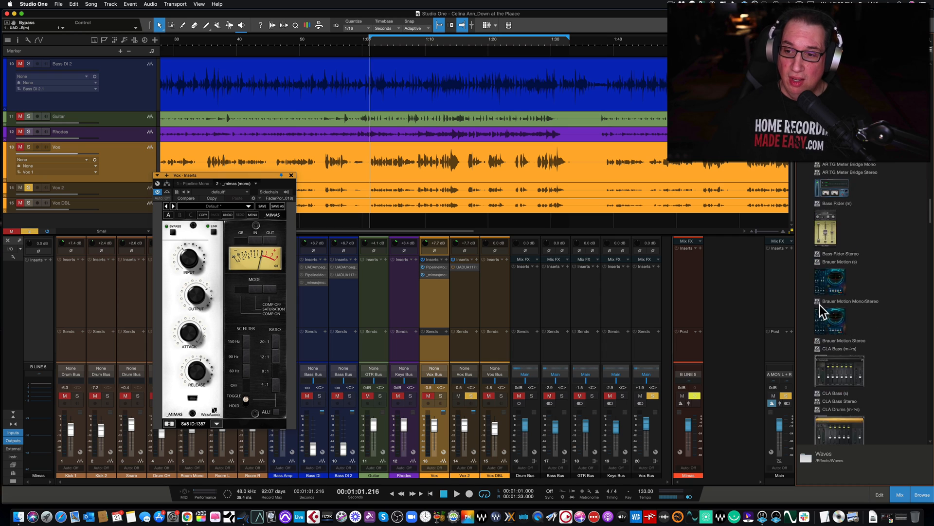
scroll(820, 305, "down", 8)
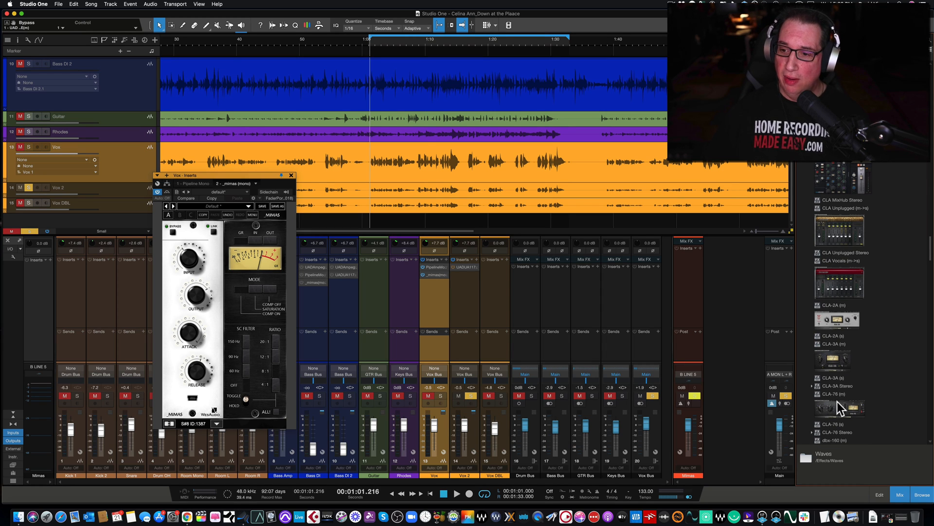
left_click(836, 406)
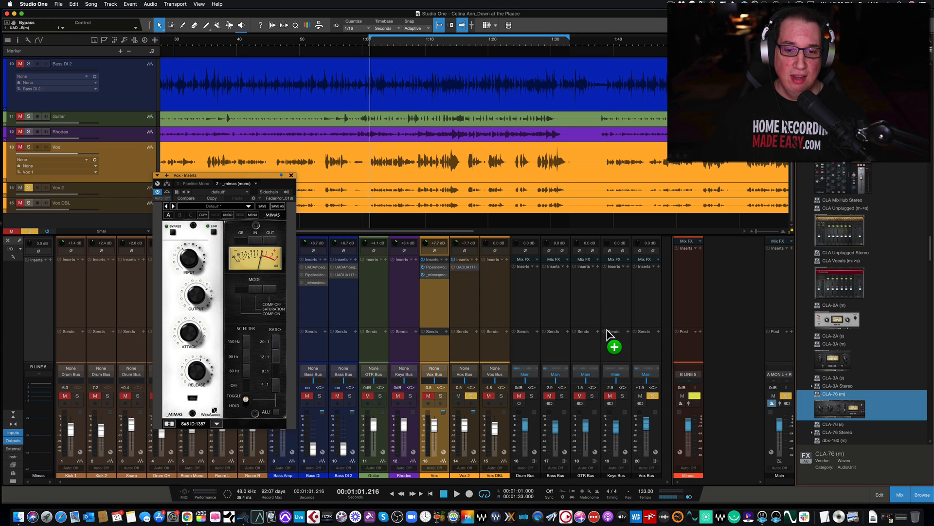
left_click_drag(608, 329, 460, 276)
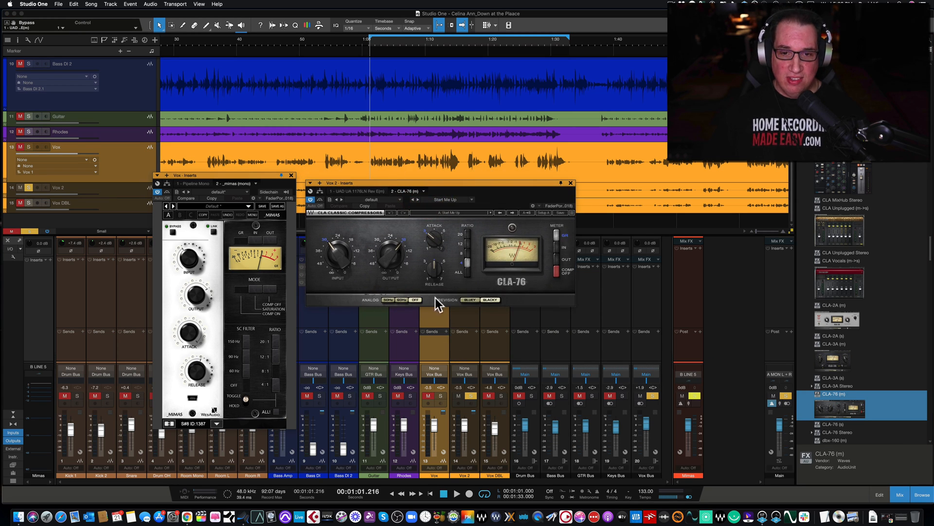
Raise the CLA-76's ratio one step and, during playback, set output to -20.7, input to -20.6, and attack and release to 7
left_click(467, 254)
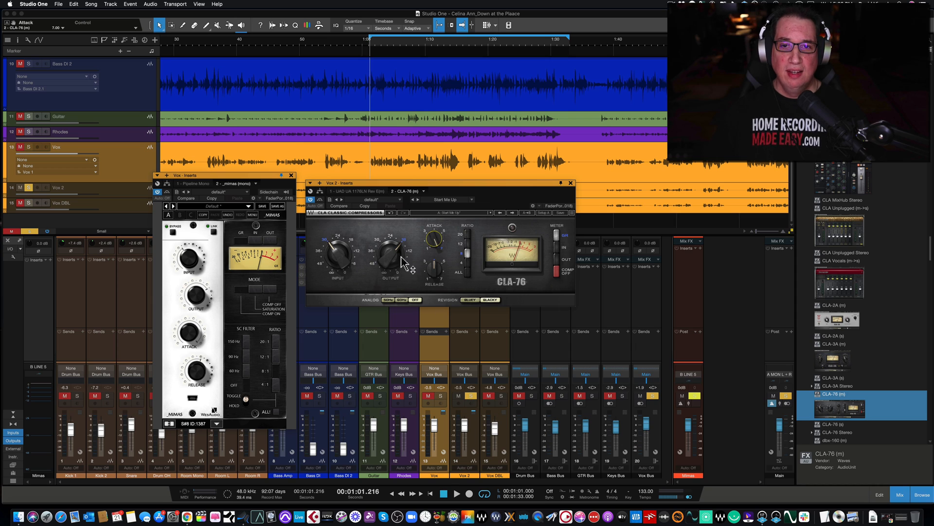
left_click_drag(340, 258, 391, 252)
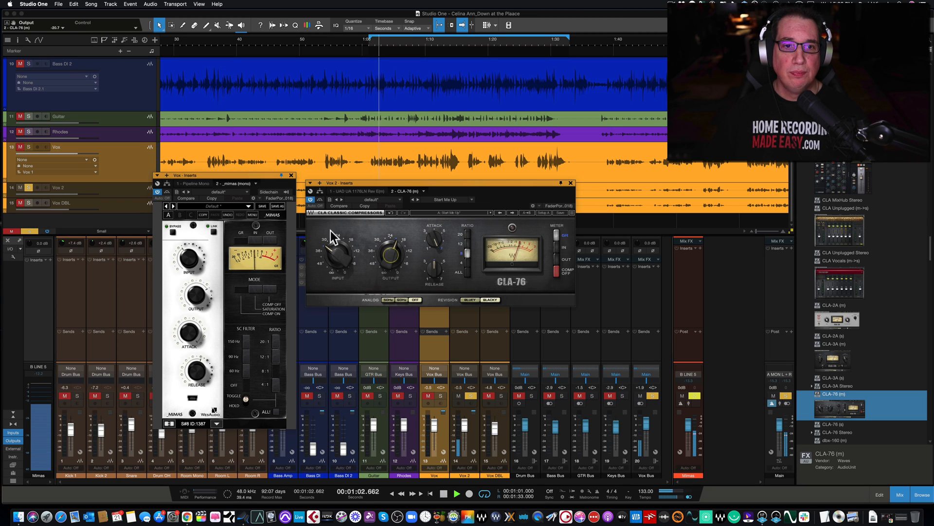
mouse_move(335, 258)
left_mouse_down()
mouse_move(390, 264)
mouse_move(338, 249)
left_mouse_up()
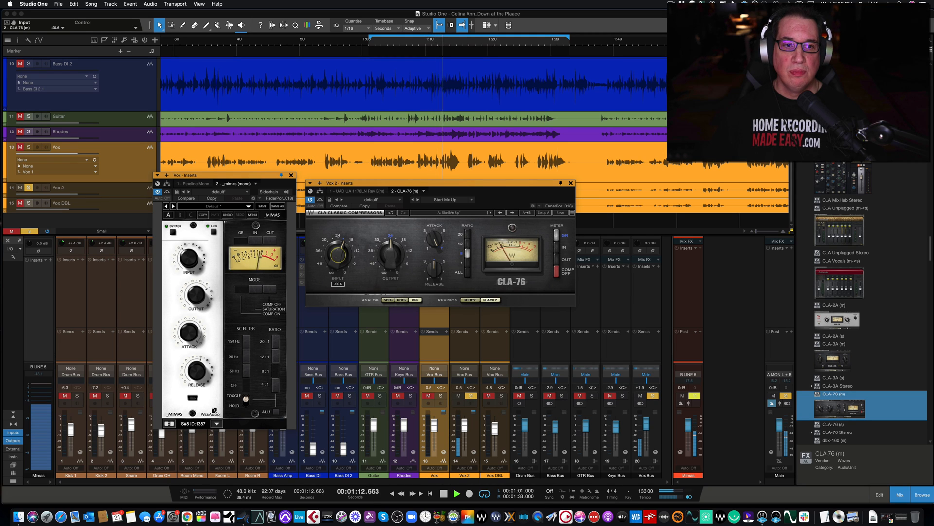
left_click_drag(433, 268, 434, 257)
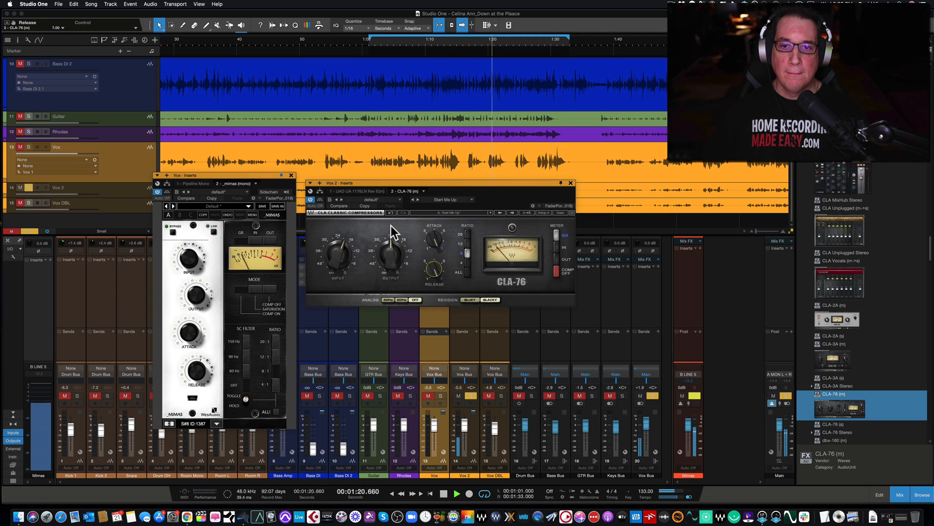
Toggle the CLA-76 bypass during playback to compare Vox 2 with and without compression, leaving it active, and stop playback
left_click(320, 200)
left_click(320, 199)
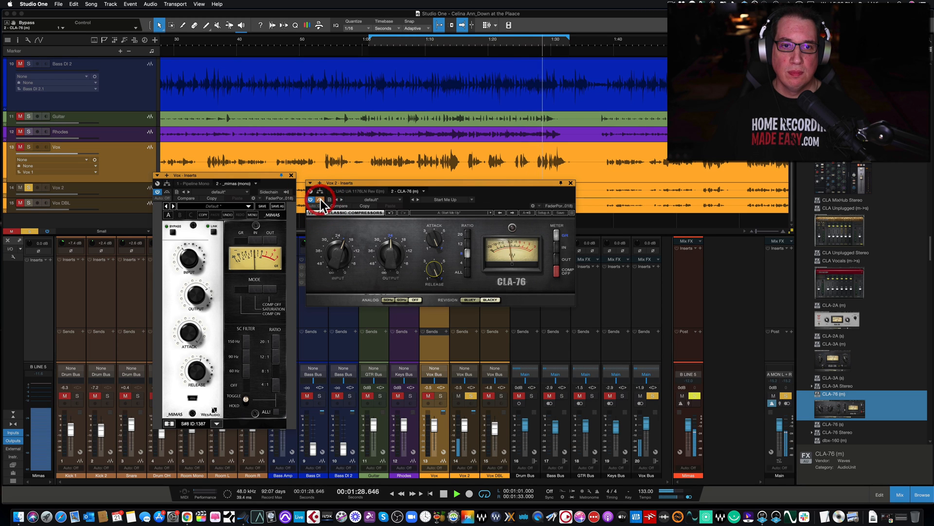
left_click(320, 199)
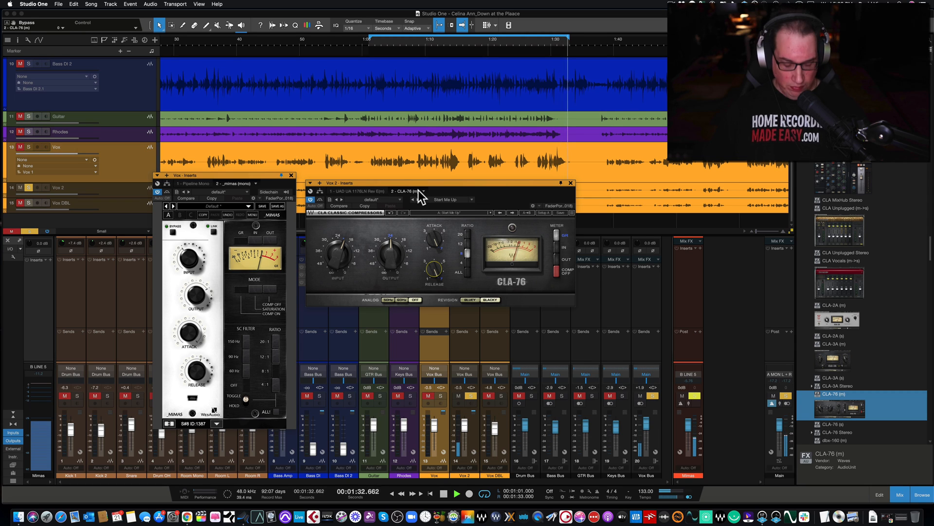
key("space")
Line up the CLA-76 and Mimas windows side by side and solo Vox in place of Vox 2
left_click_drag(425, 183, 422, 176)
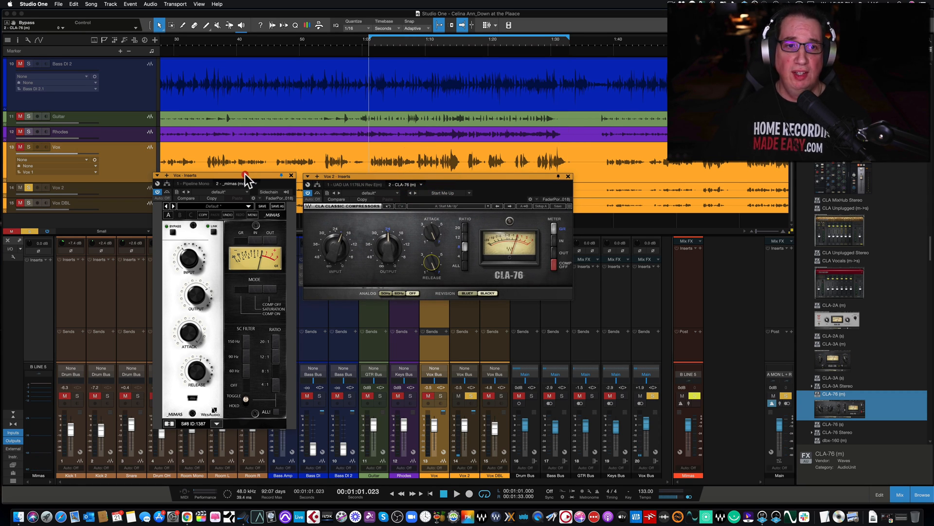
left_click_drag(245, 174, 244, 171)
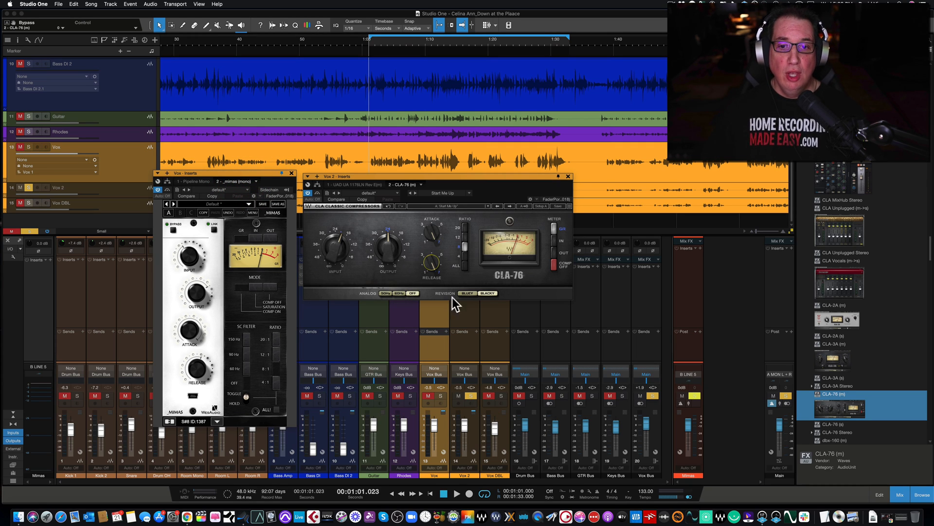
left_click(442, 395)
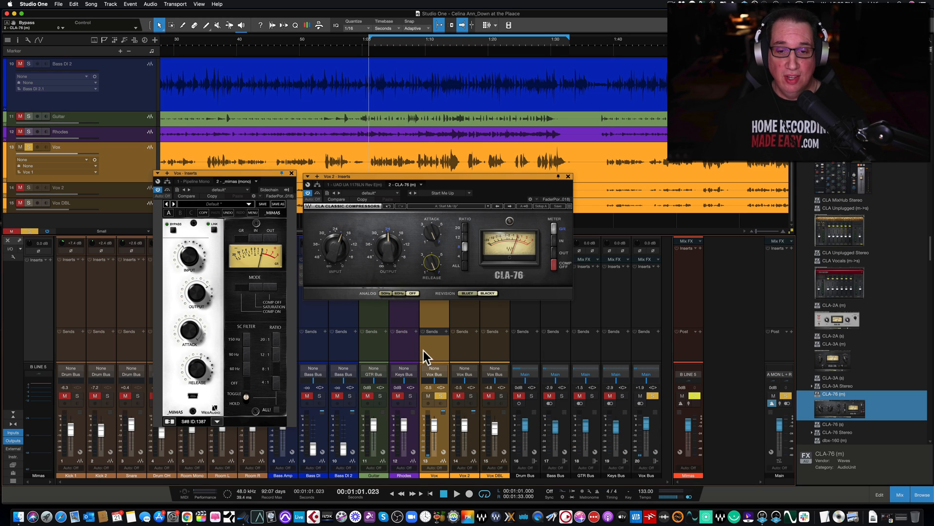
Play the vocal from 1:01 and alternate solo between Vox and Vox 2 to compare Mimas with the CLA-76, ending on Vox 2
key("space")
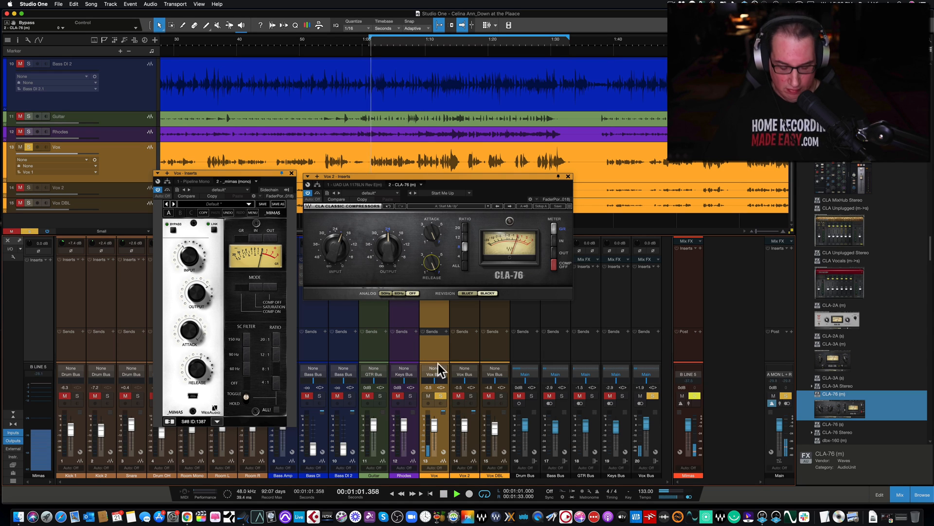
left_click(471, 396)
left_click(440, 395)
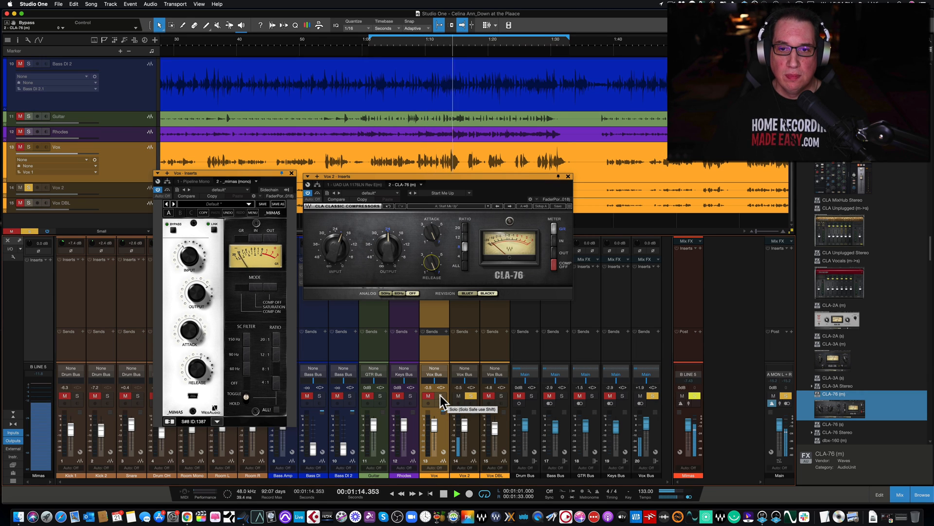
left_click(440, 396)
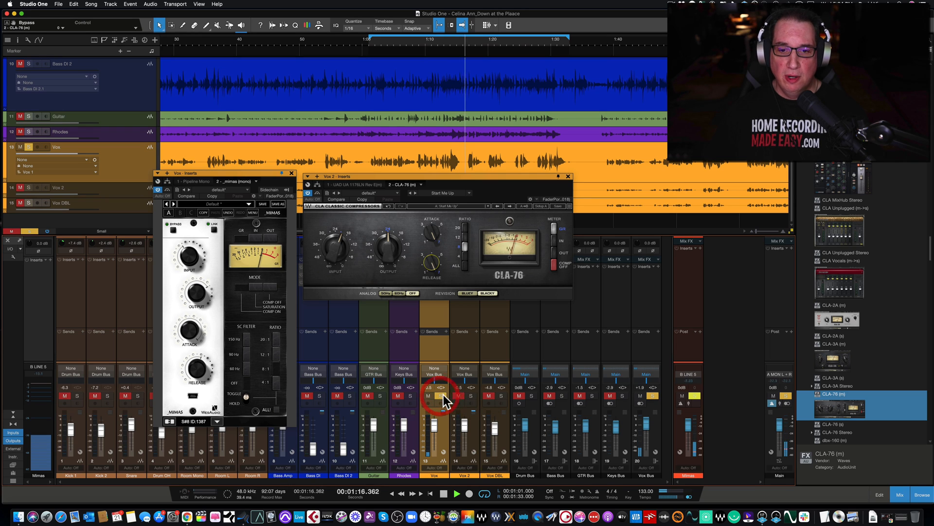
left_click(469, 395)
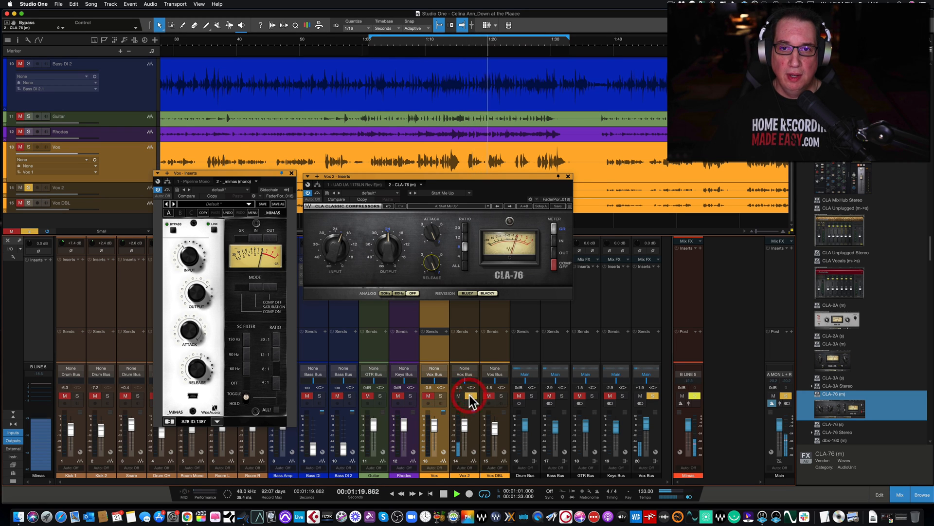
left_click(440, 395)
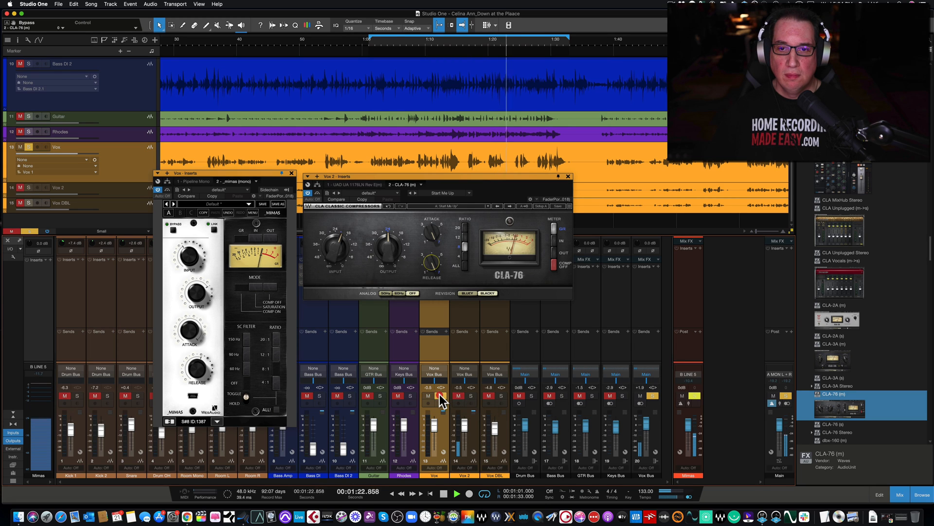
left_click(470, 395)
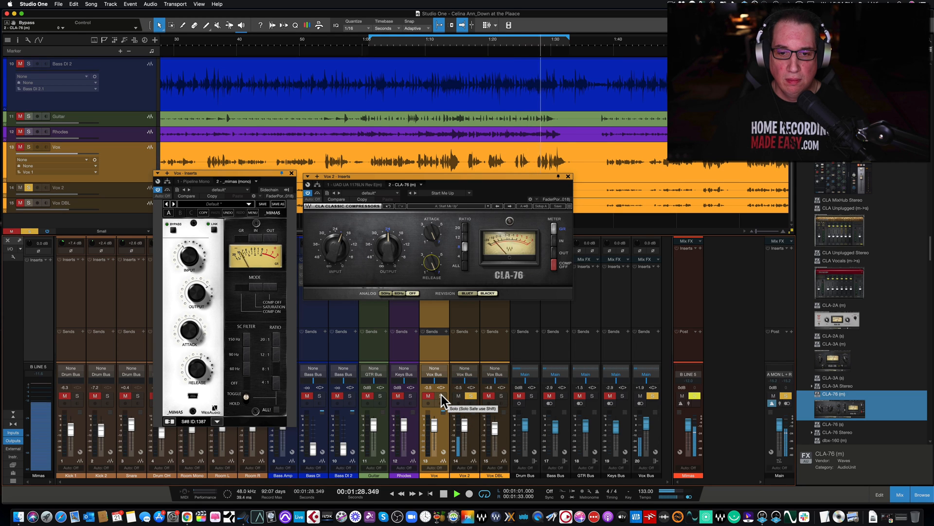
left_click(441, 395)
left_click(470, 396)
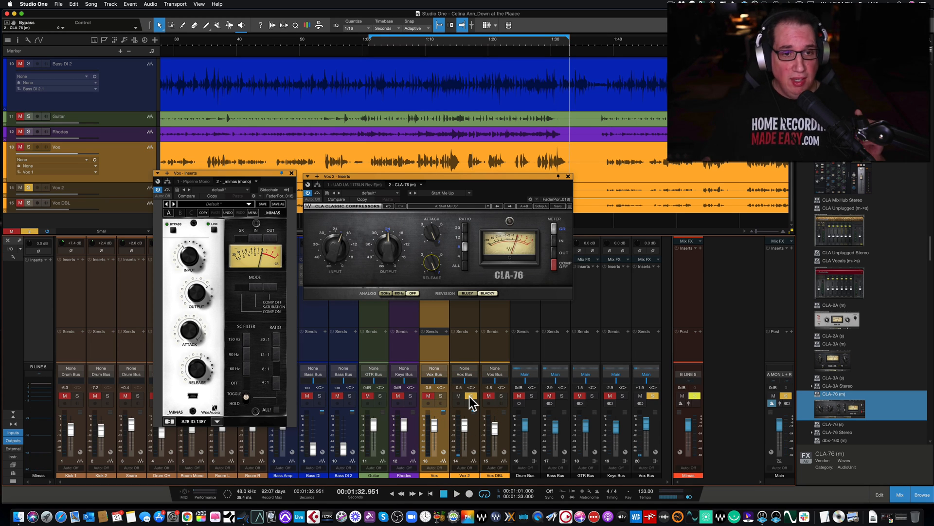
Move the Mimas and CLA-76 windows slightly higher, keeping them side by side with a wider gap between them
left_click_drag(230, 172, 231, 165)
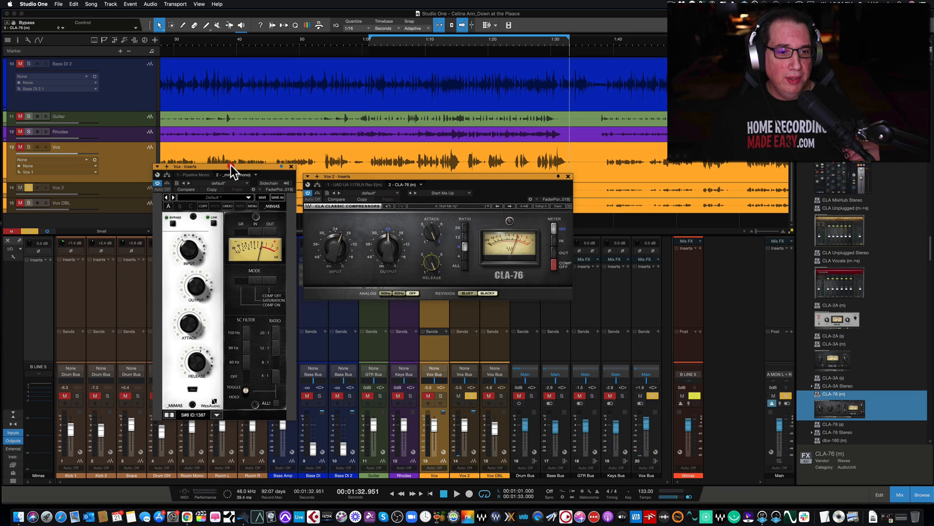
left_click(414, 174)
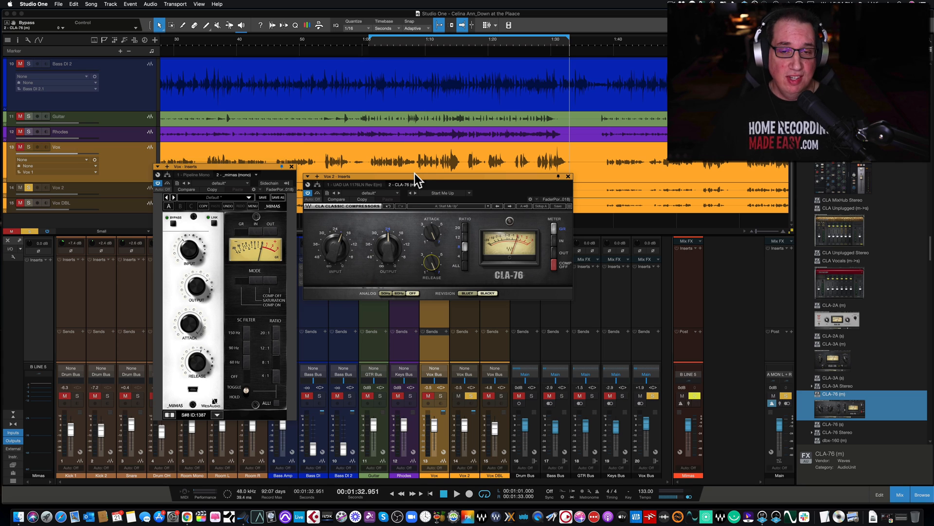
left_click_drag(226, 164, 224, 159)
left_click_drag(416, 174, 418, 176)
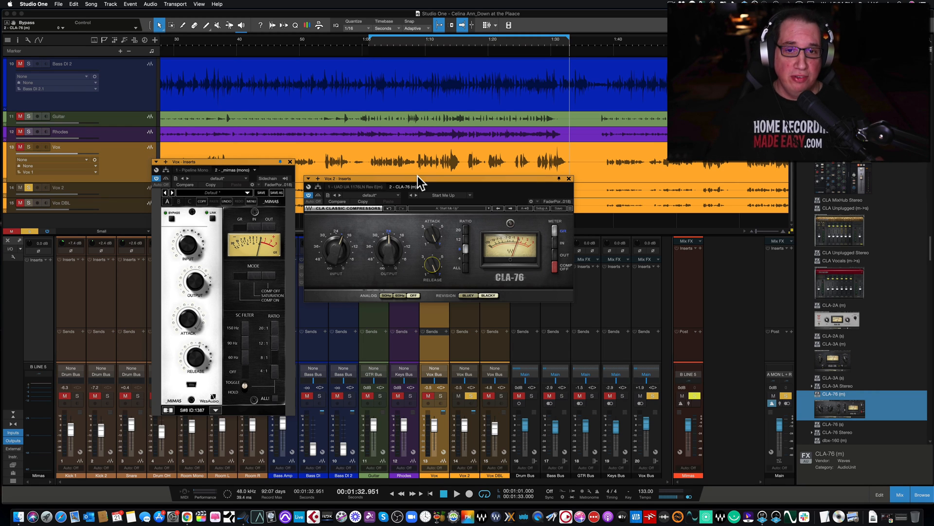
left_click_drag(413, 177, 413, 173)
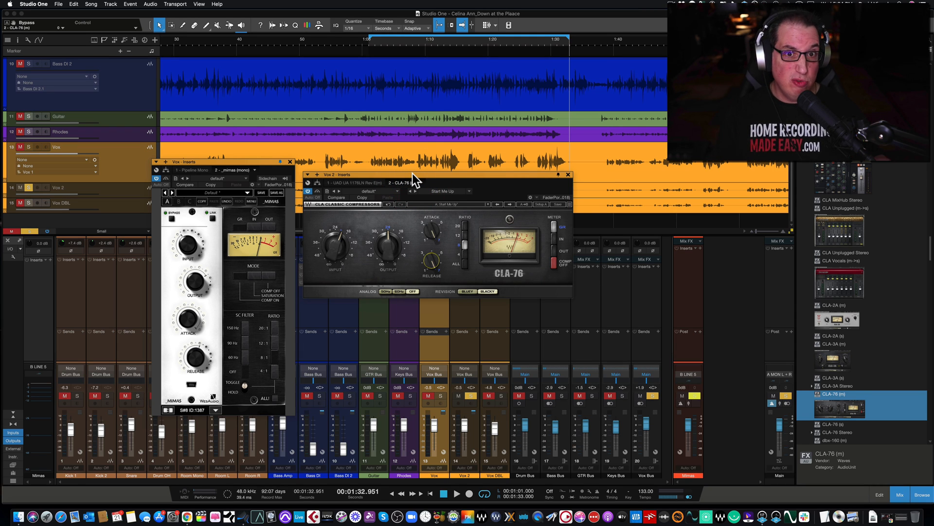
left_click_drag(410, 173, 417, 171)
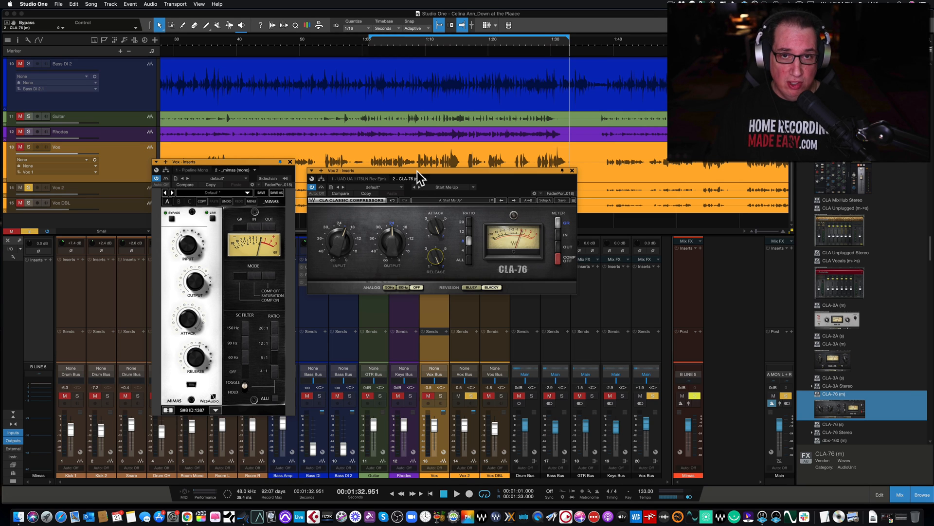
left_click_drag(417, 170, 422, 170)
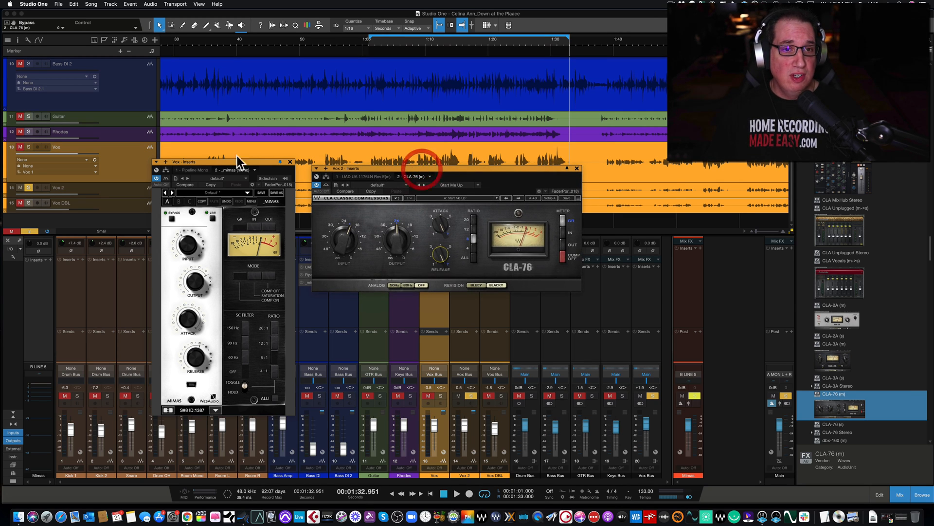
left_click_drag(205, 161, 200, 154)
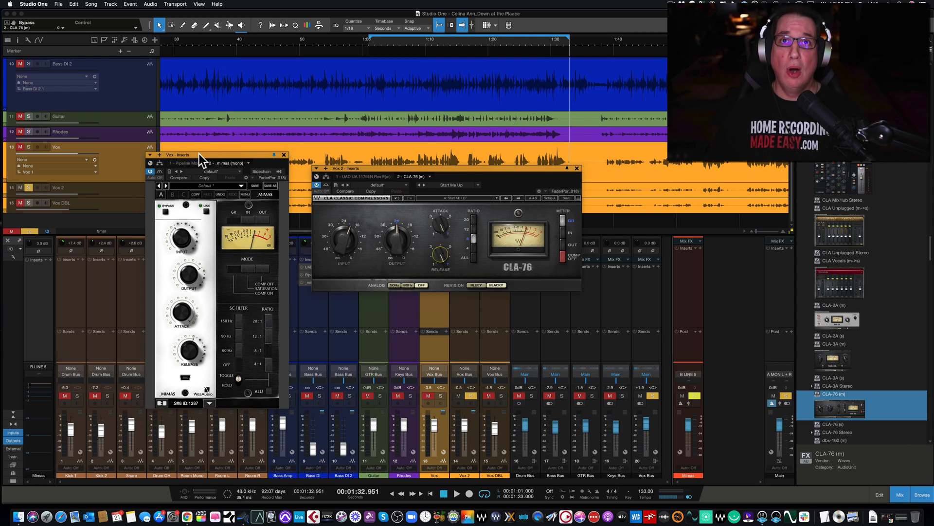
left_click_drag(212, 155, 220, 151)
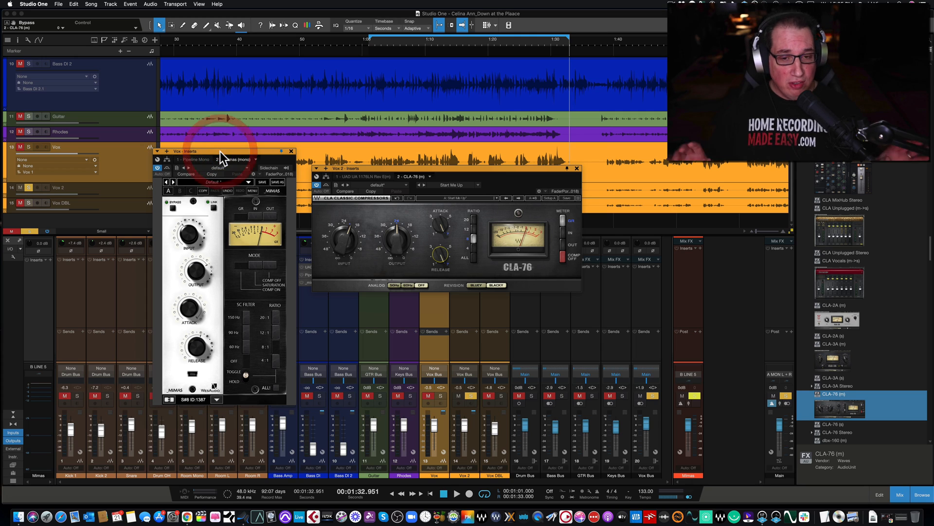
left_click(369, 45)
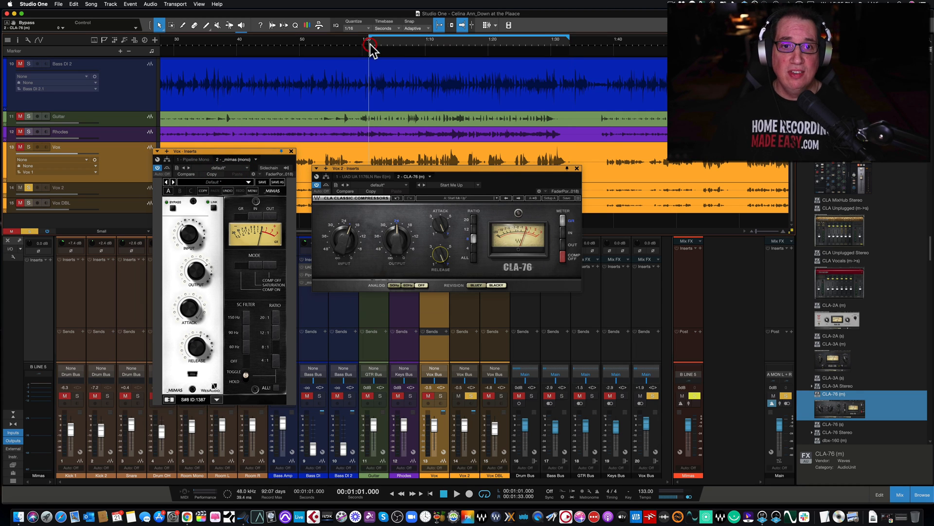
left_click(441, 395)
key("space")
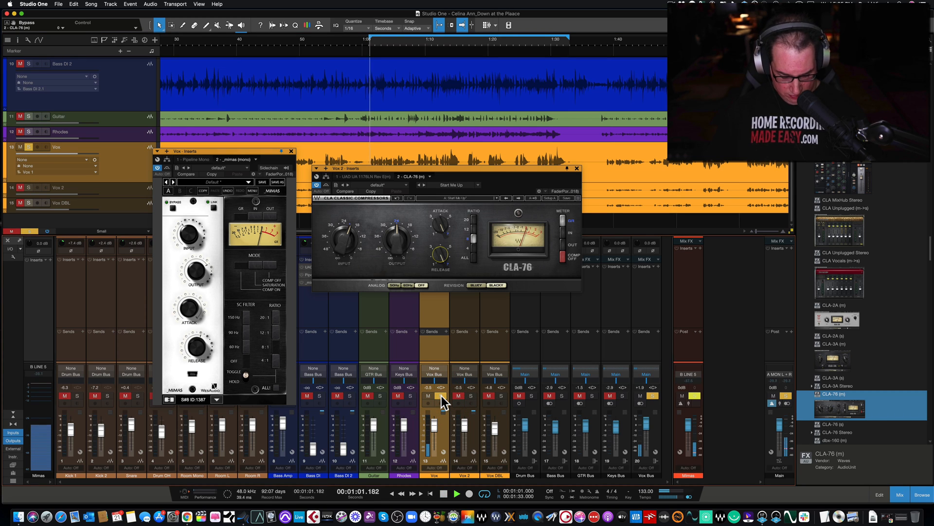
left_click(469, 396)
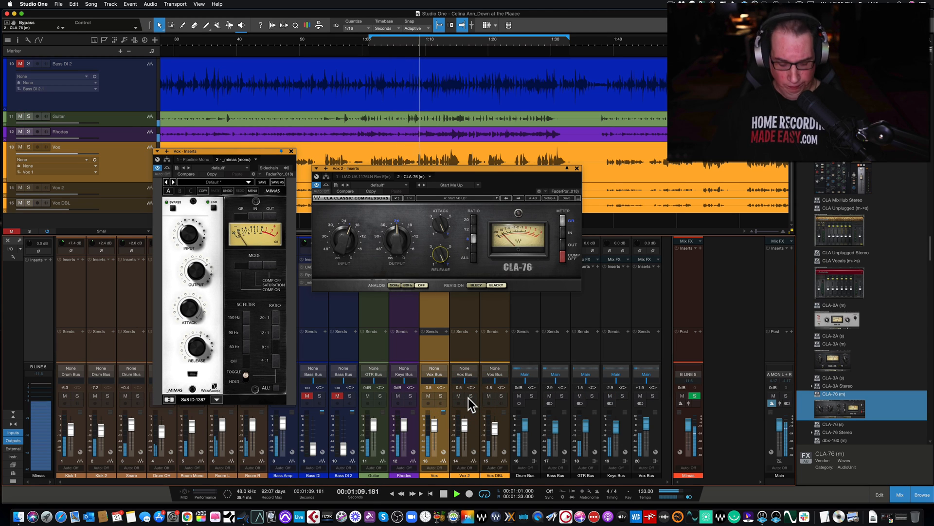
key("space")
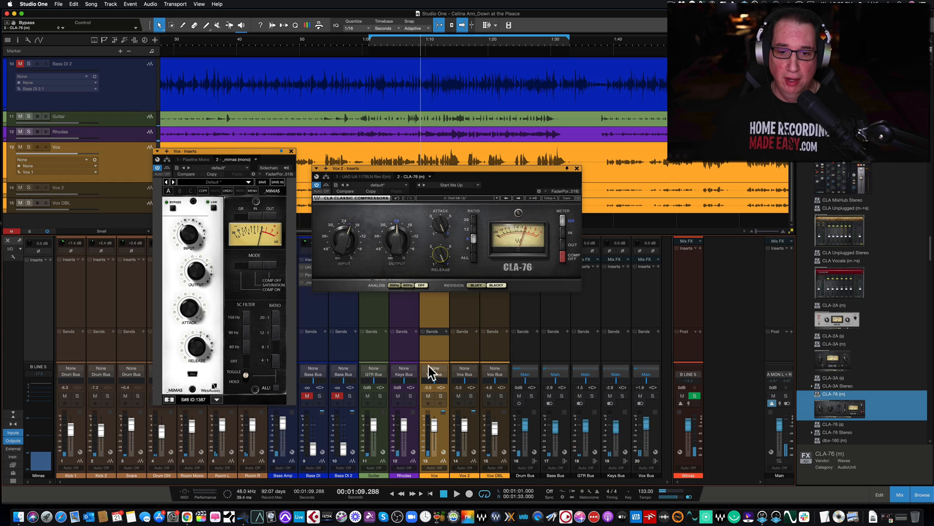
Replay from 1:01, alternating solo between Vox and Vox 2 in quick succession, stop near 1:32 and nudge the CLA-76 window closer to Mimas
left_click(371, 44)
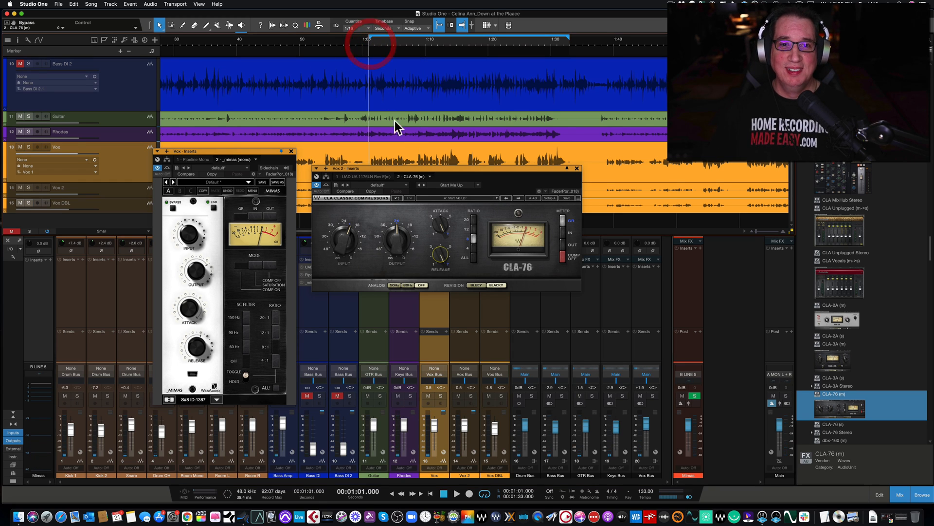
left_click(440, 396)
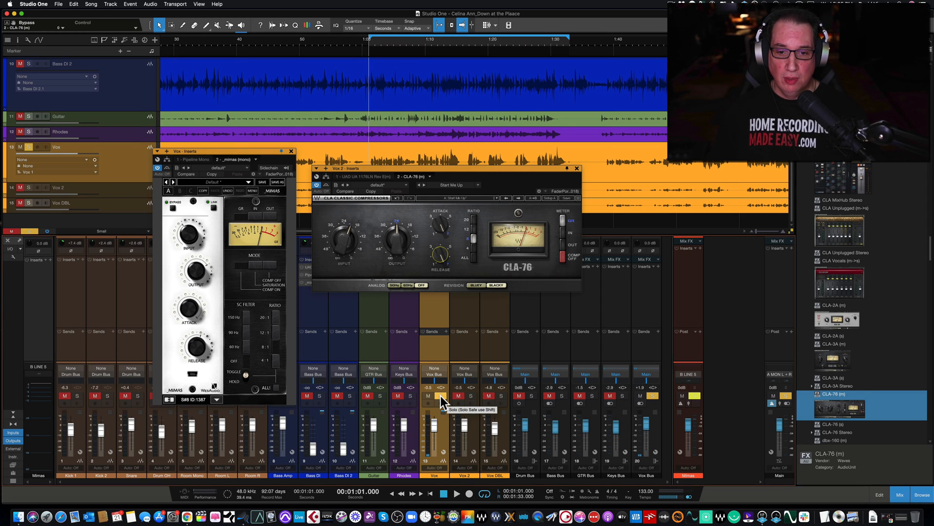
key("space")
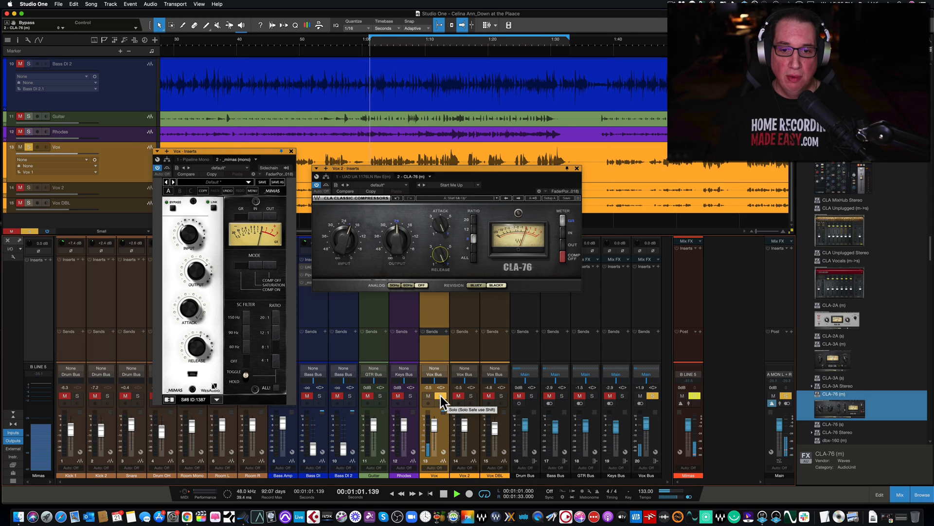
left_click(472, 395)
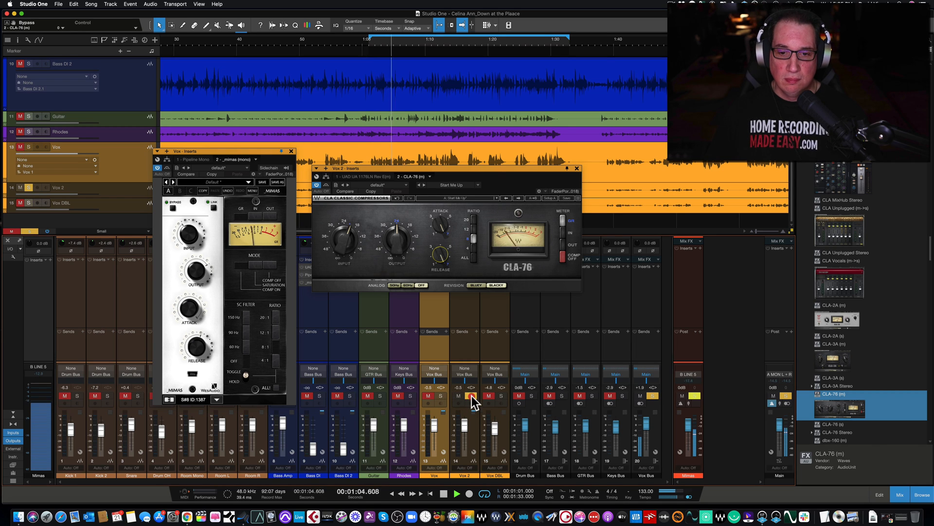
left_click(439, 395)
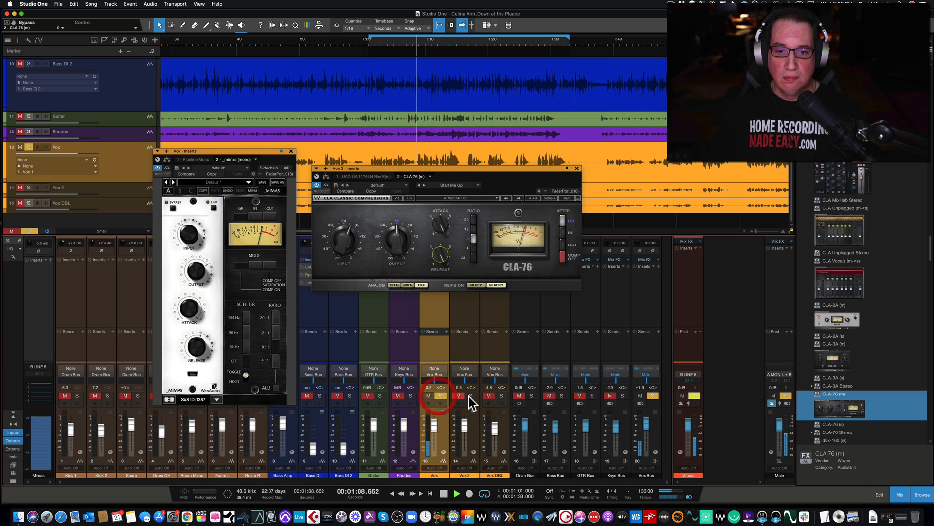
left_click(470, 395)
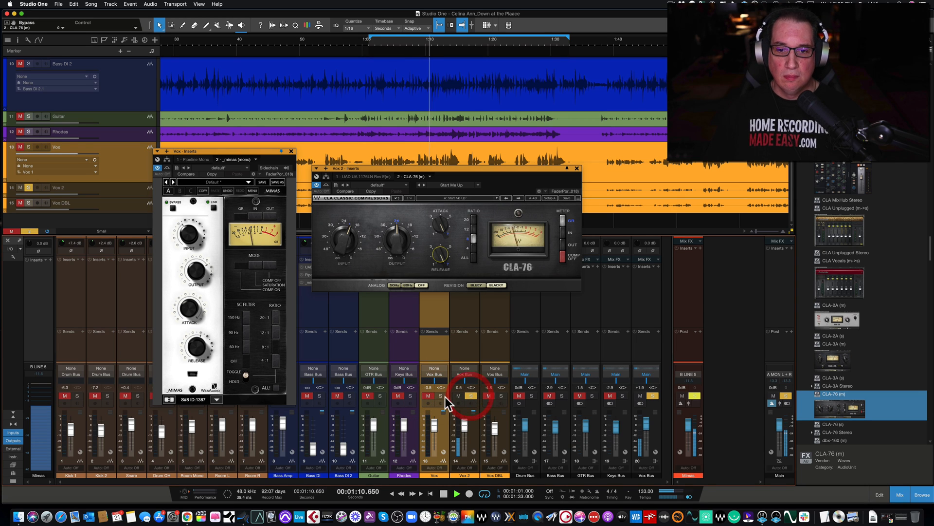
left_click(441, 395)
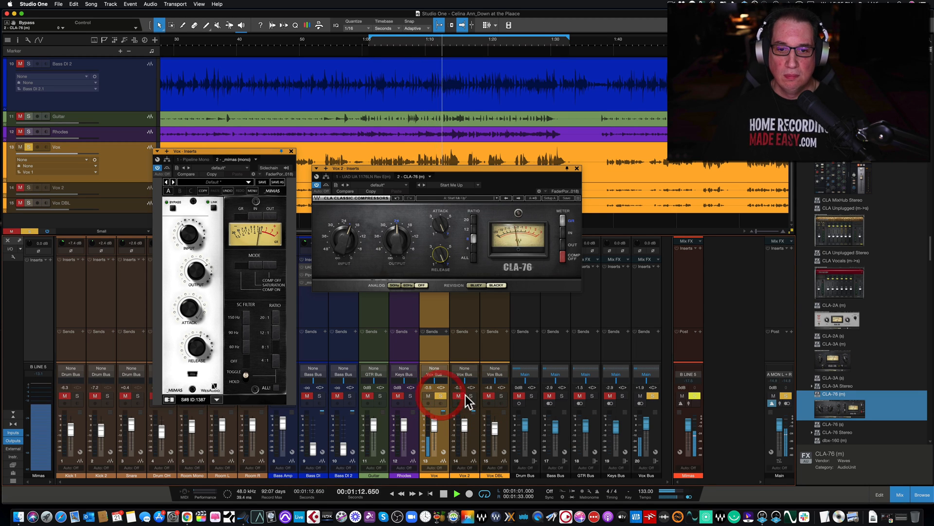
left_click(470, 395)
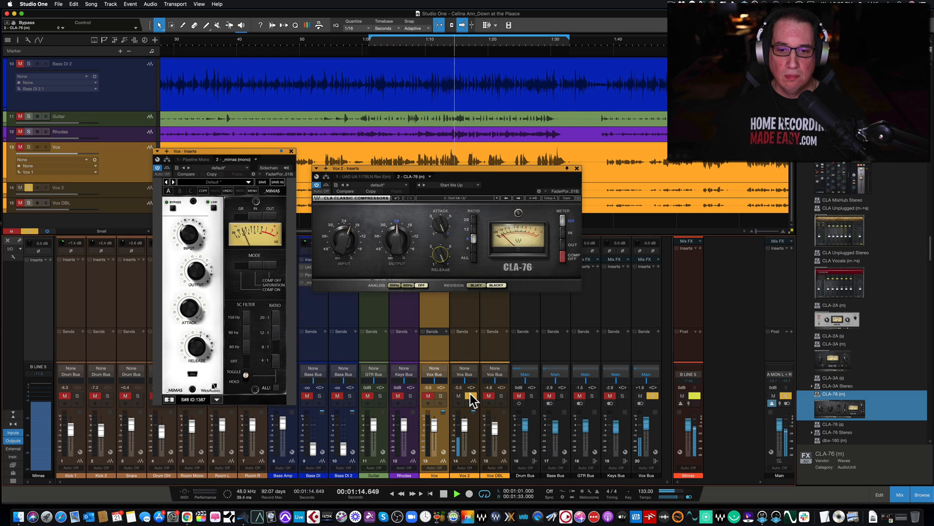
left_click(440, 395)
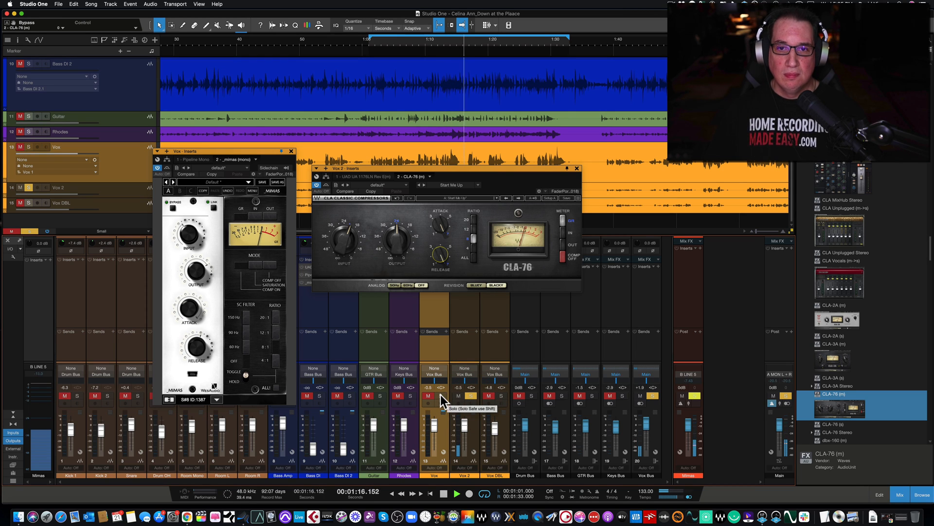
left_click(469, 396)
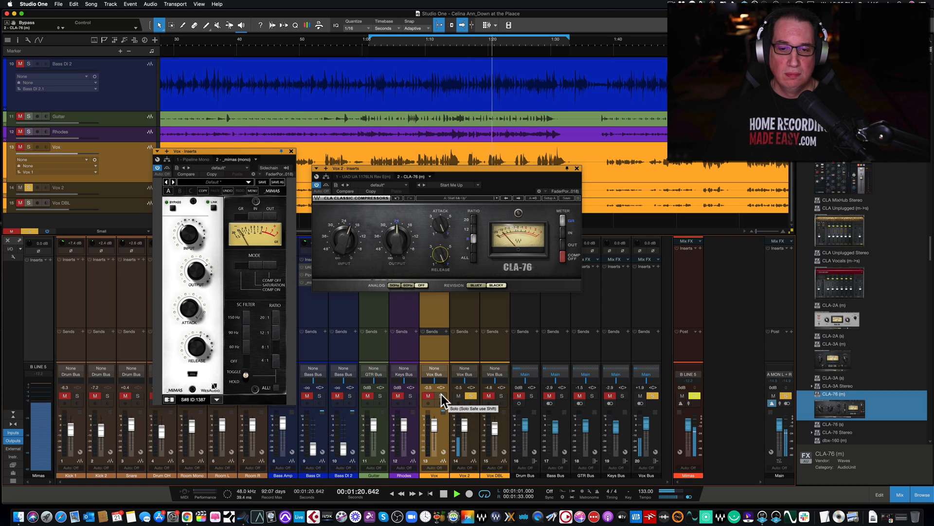
left_click(442, 395)
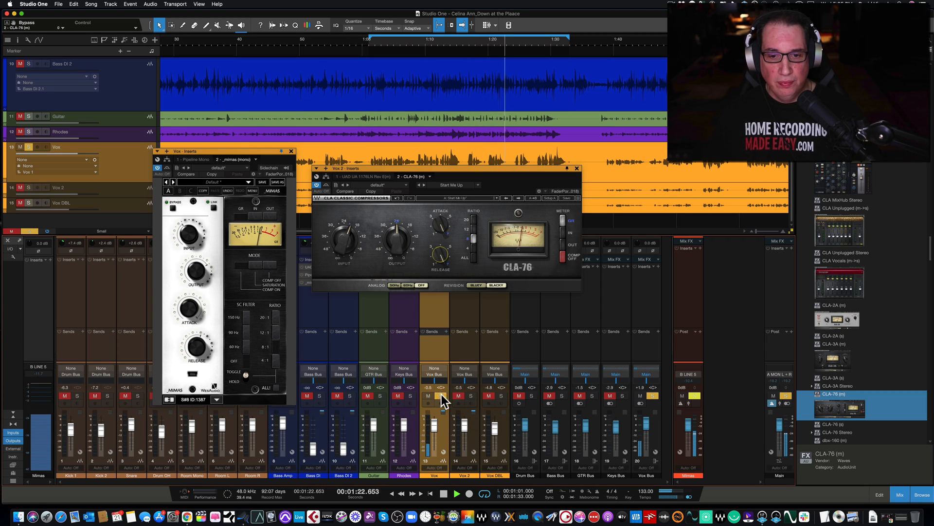
left_click(471, 395)
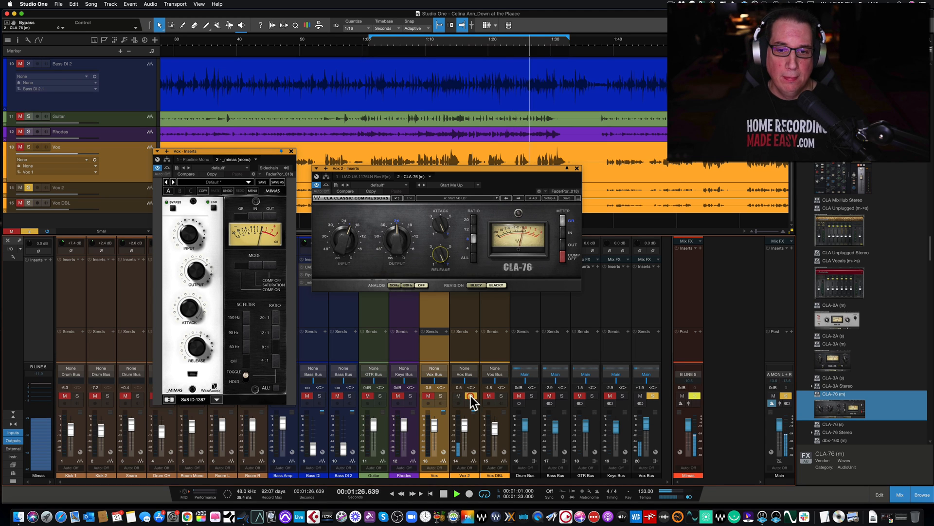
left_click(441, 395)
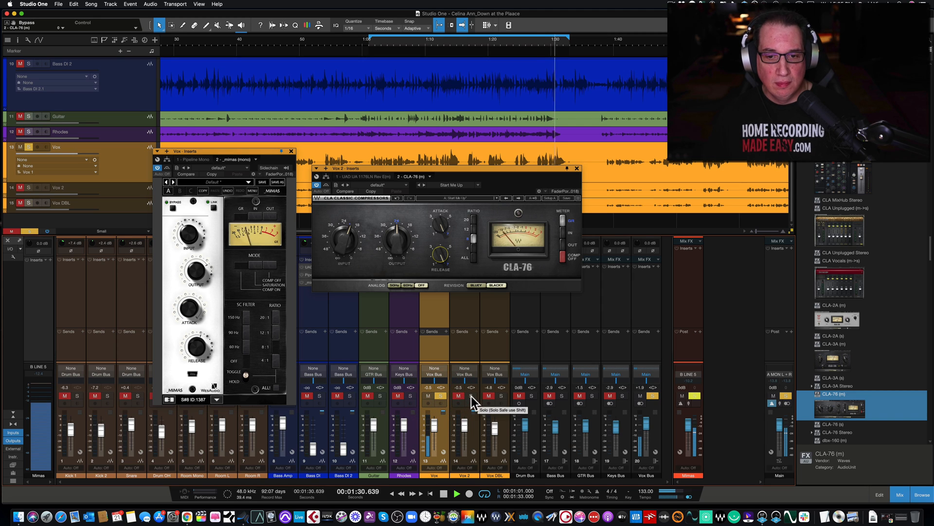
left_click(472, 396)
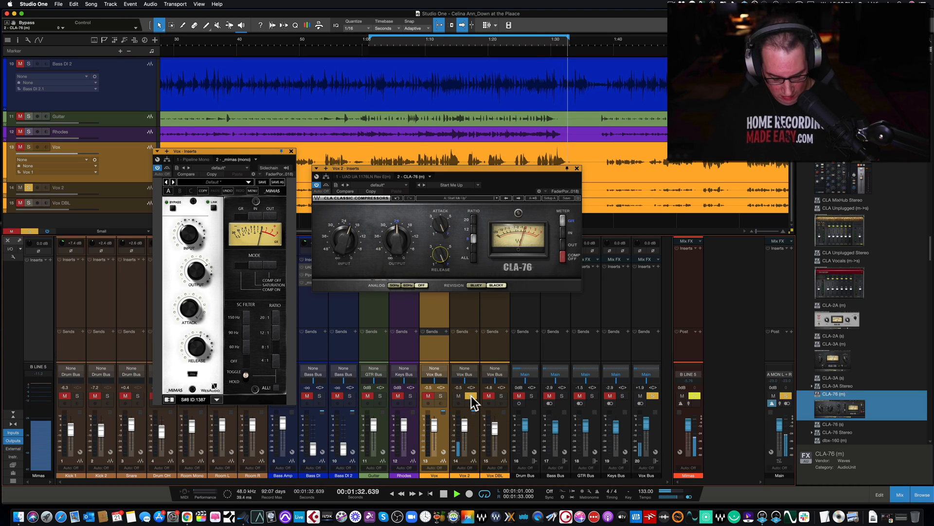
key("space")
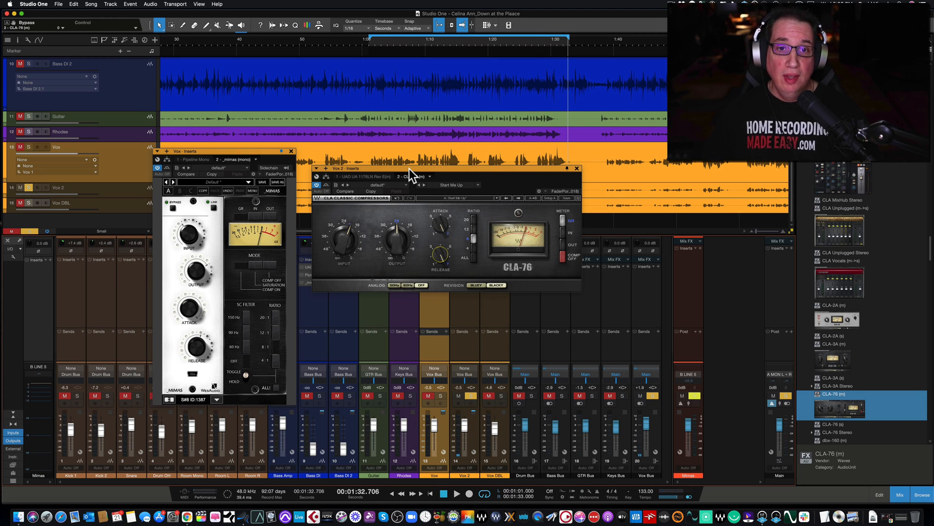
left_click_drag(410, 168, 402, 159)
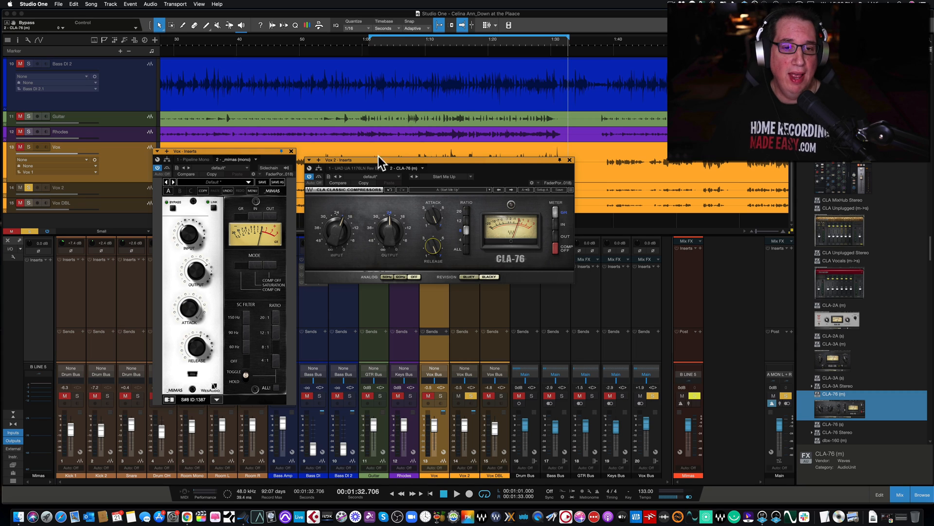
Close the CLA-76 and Mimas windows, reopening the Mimas insert on Vox briefly before closing it again
left_click_drag(218, 150, 221, 130)
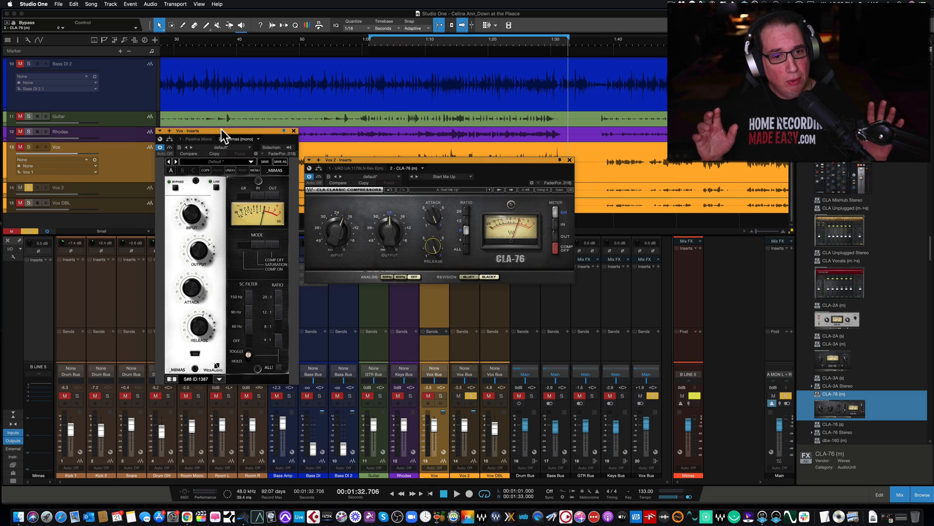
left_click(570, 160)
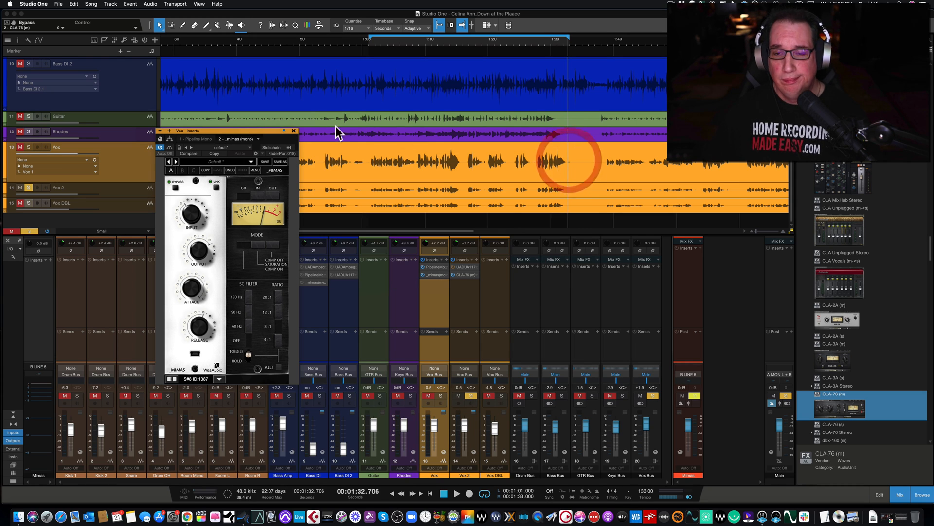
left_click(294, 130)
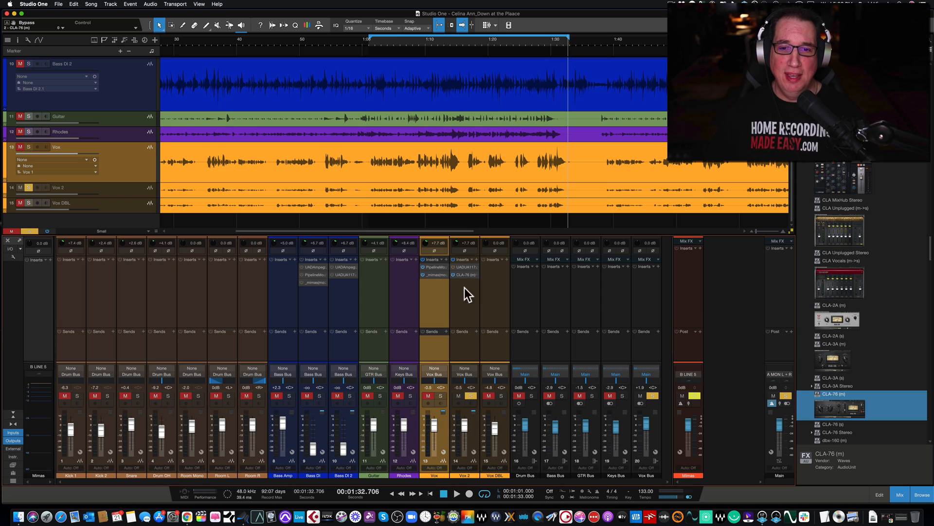
left_click(430, 275)
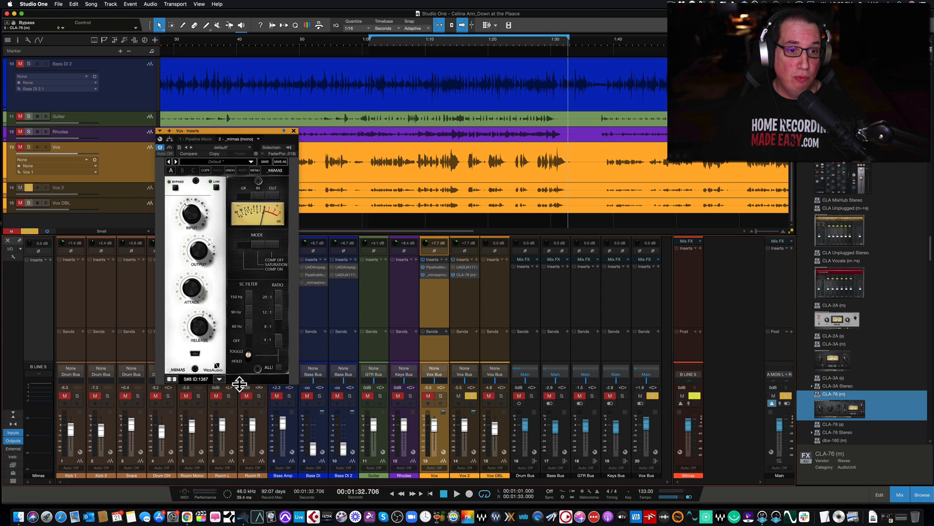
left_click(294, 130)
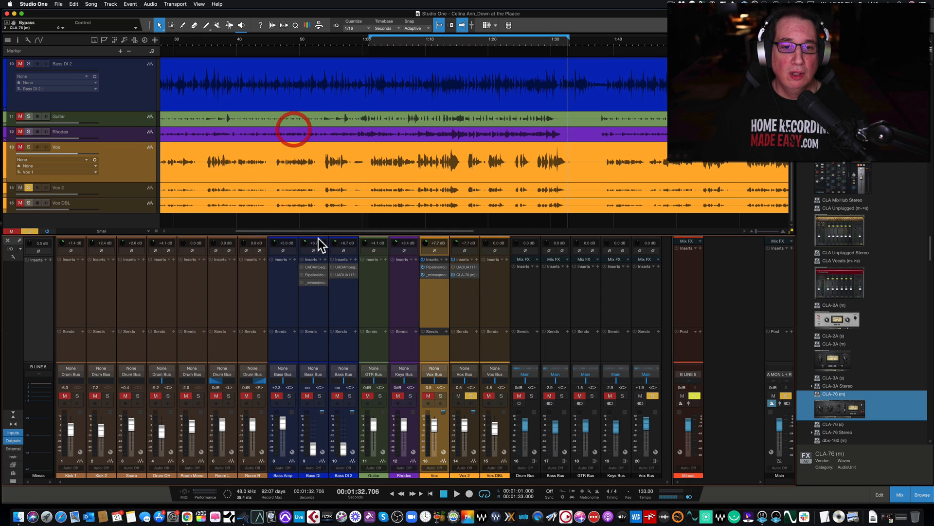
Assign the hardware unit in slot 8, ID 1387, to the Mimas insert on Bass DI and close its window
left_click(315, 312)
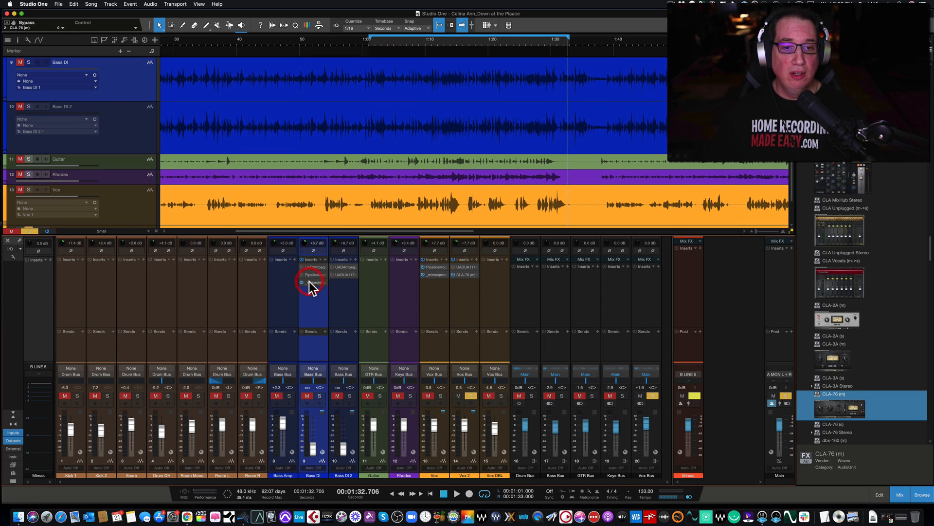
left_click(309, 281)
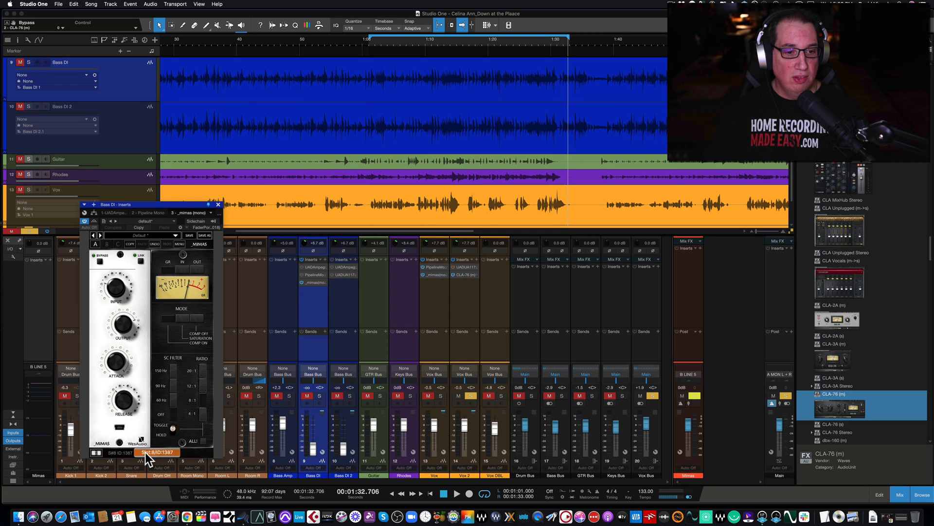
left_click(145, 452)
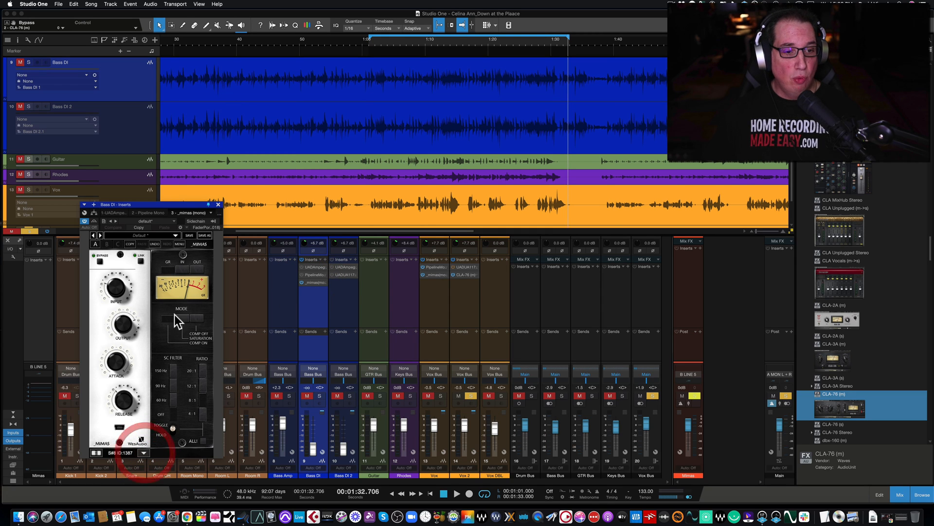
left_click(218, 205)
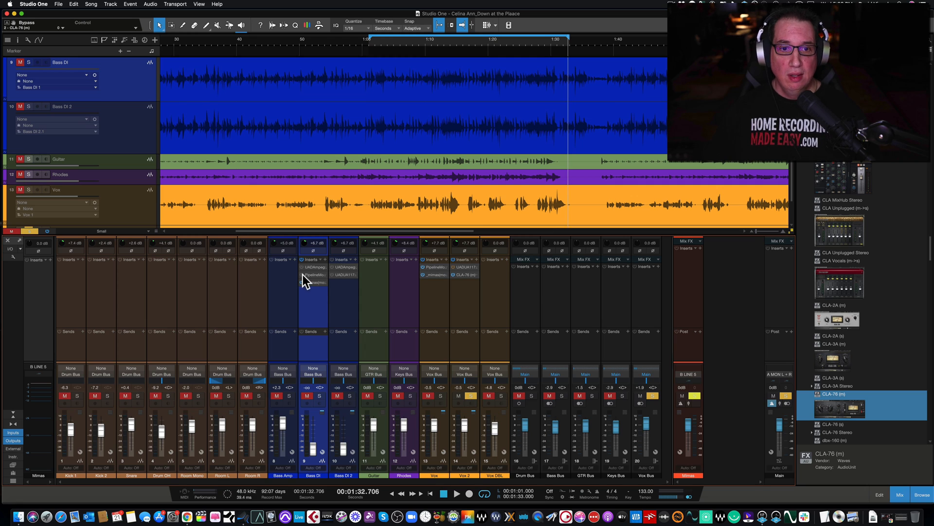
Pull the Vox and Vox 2 faders all the way down and solo the Bass DI track
left_click(434, 426)
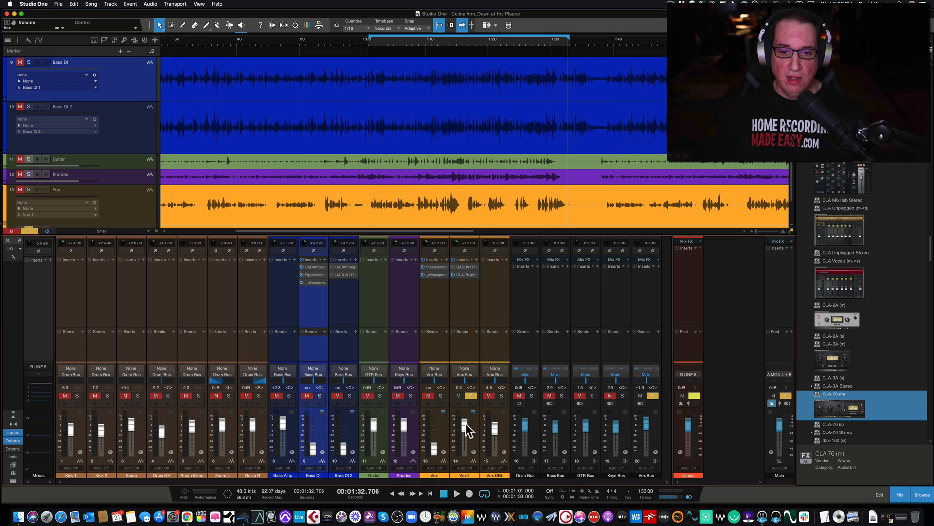
left_click_drag(466, 423, 465, 475)
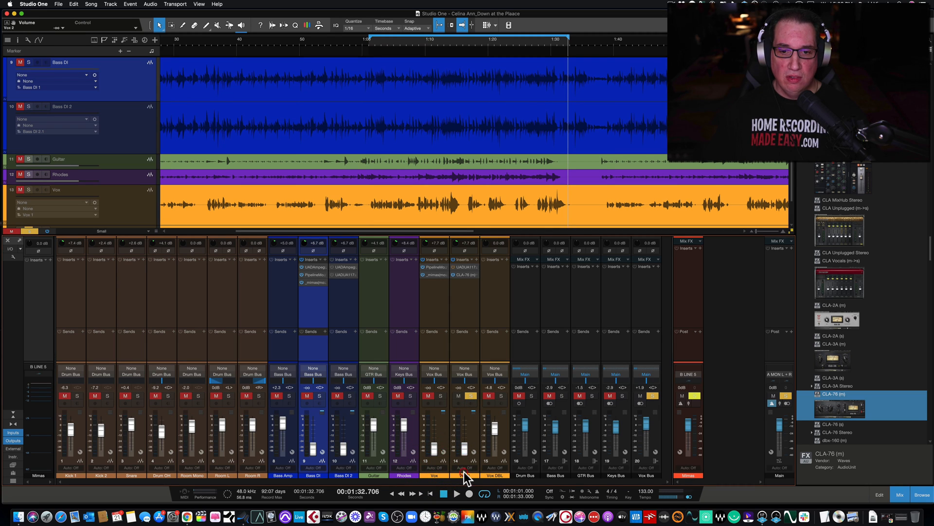
left_click(320, 396)
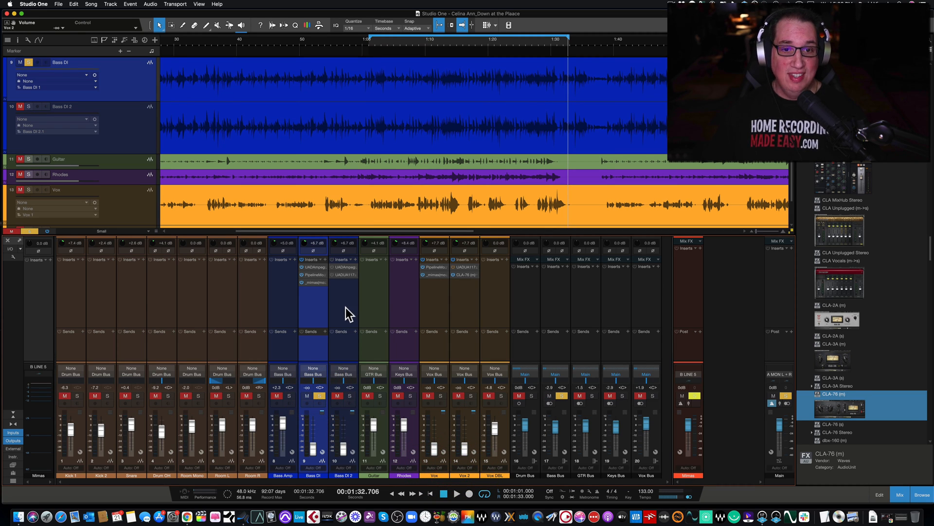
View the Ampeg SVTVR Classic amp on Bass DI, close it and activate the inserts on Bass DI 2
left_click(313, 267)
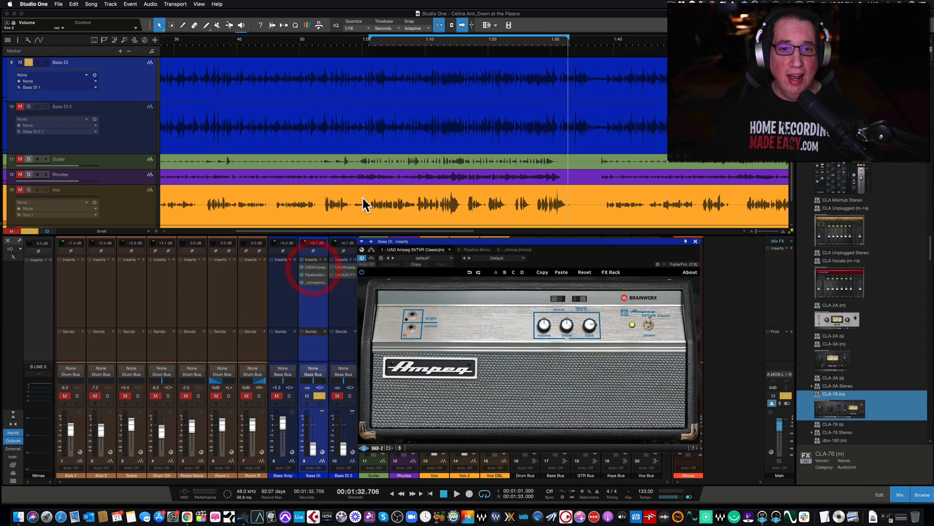
left_click(696, 241)
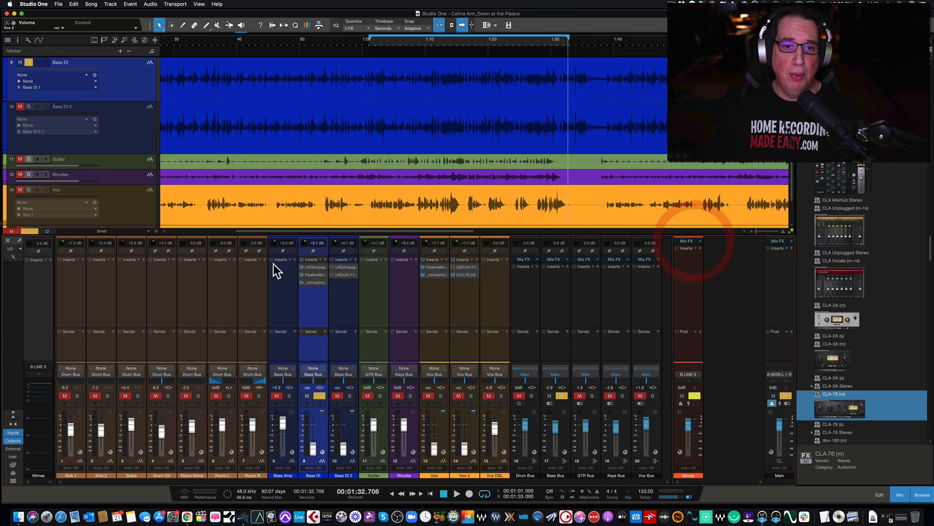
left_click(332, 268)
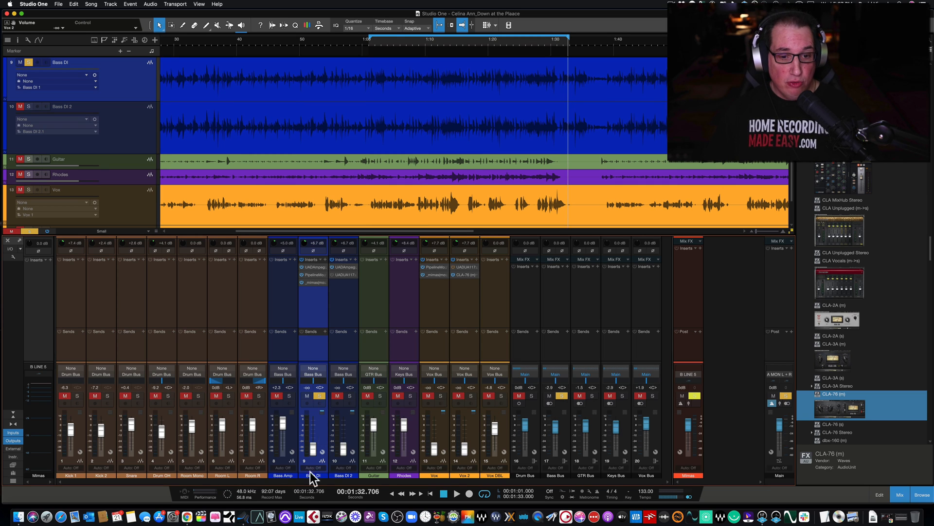
Open Mimas on Bass DI and the UAD 1176LN on Bass DI 2, and arrange their windows side by side
left_click(312, 282)
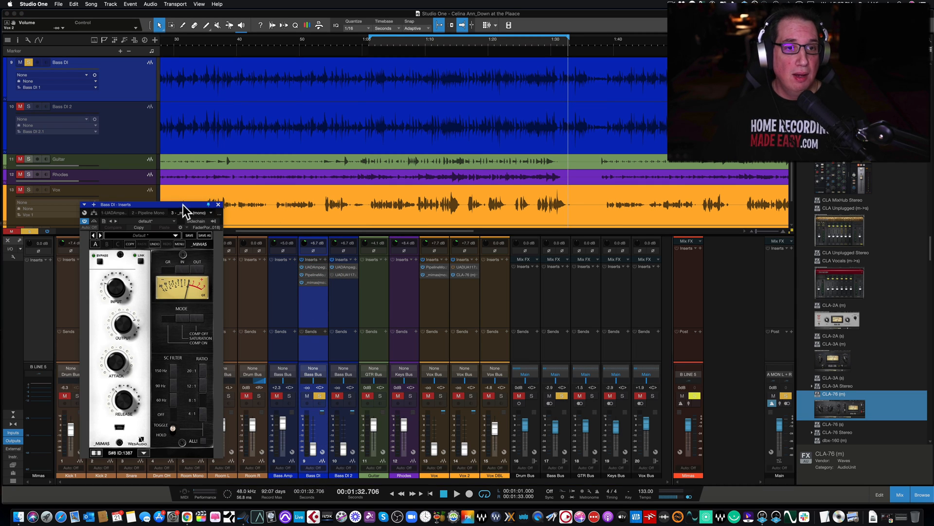
left_click_drag(183, 205, 238, 191)
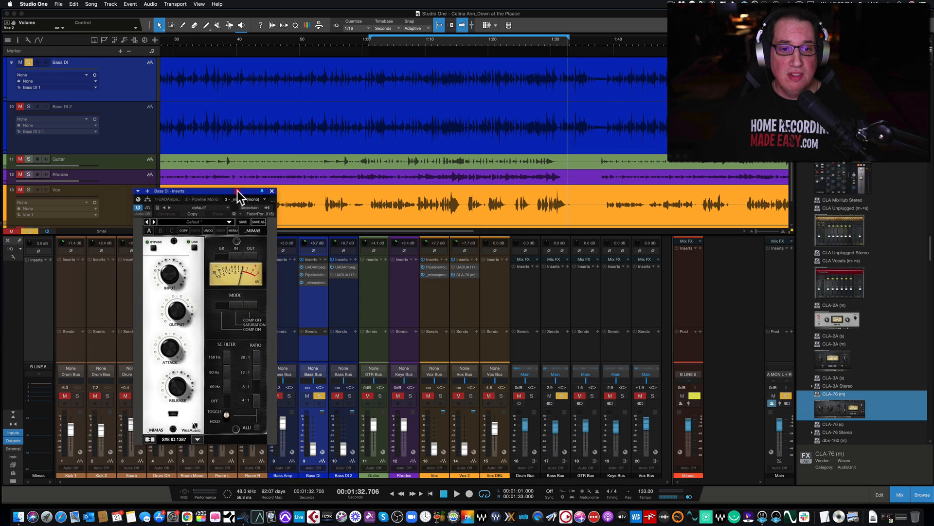
left_click(343, 312)
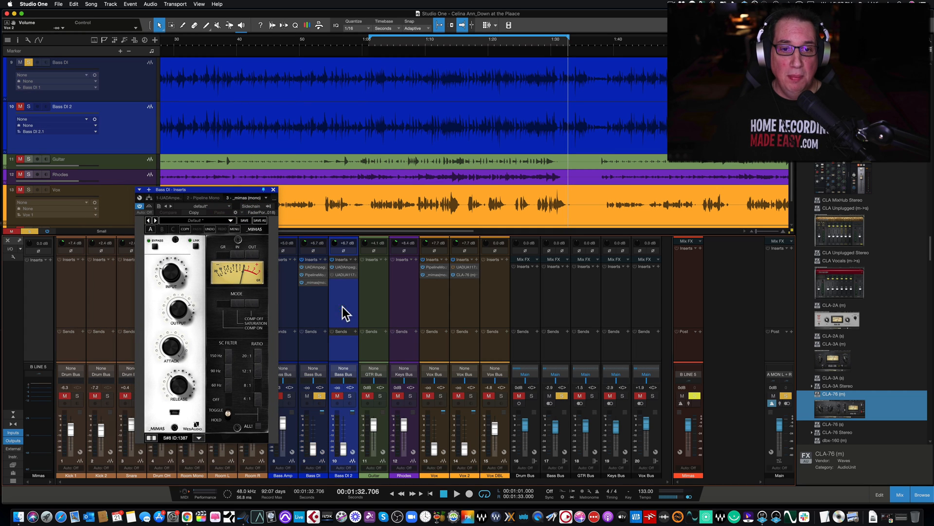
left_click(341, 275)
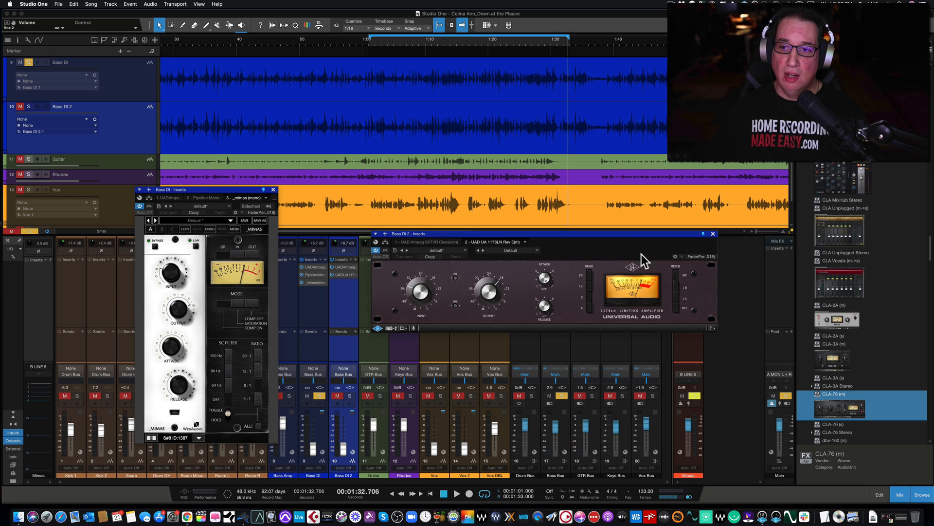
left_click_drag(539, 234, 462, 178)
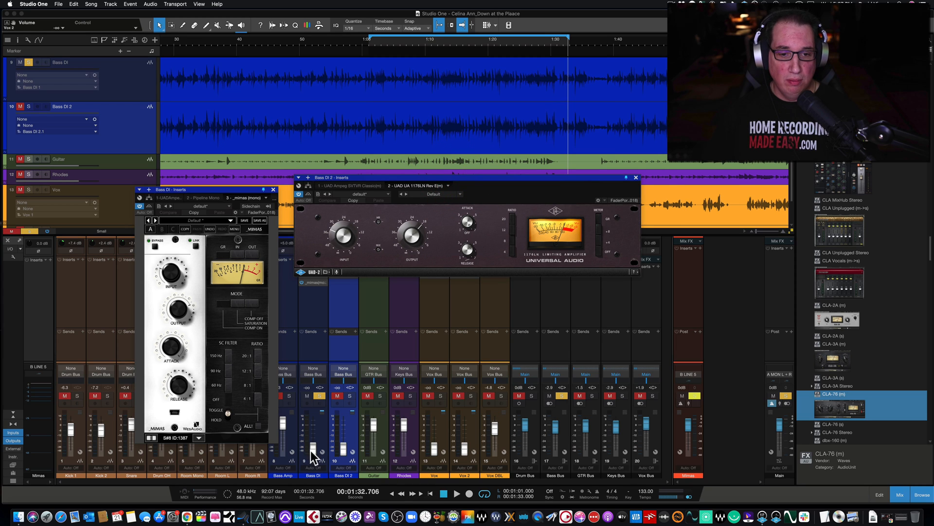
Raise the Bass DI and Bass DI 2 faders to 0 dB
left_click_drag(312, 450, 312, 425)
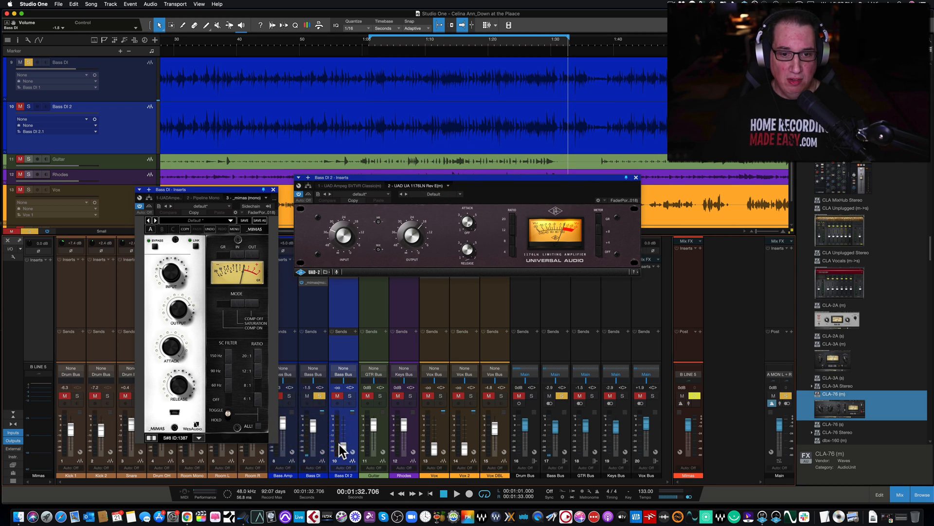
left_click(311, 425, "alt")
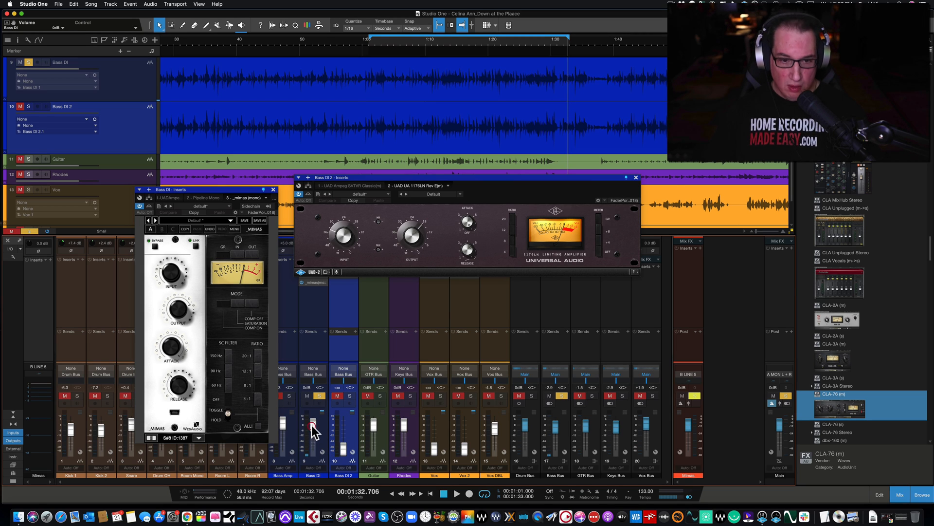
left_click(342, 448, "alt")
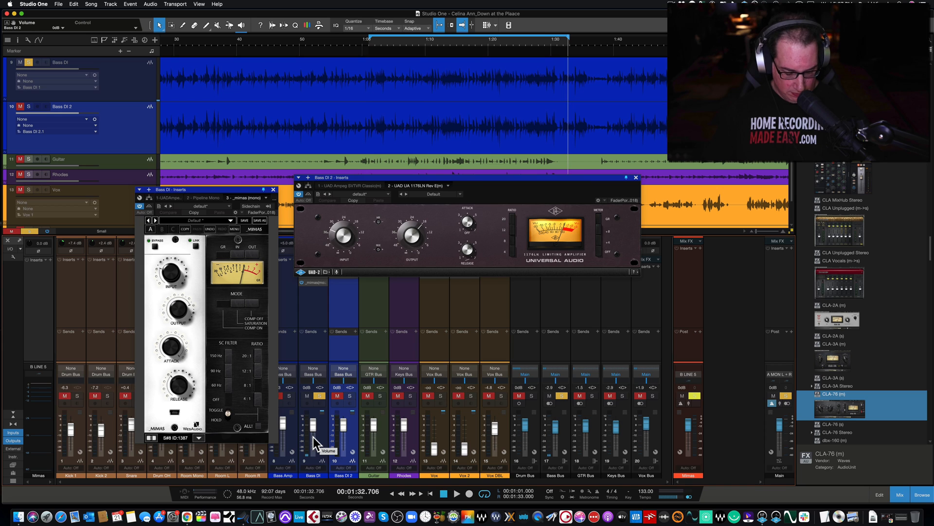
Select Bass DI, extend the loop start back to 0:43 with the playhead there, and move the Mimas window slightly higher
left_click(312, 351)
left_click_drag(216, 191, 217, 187)
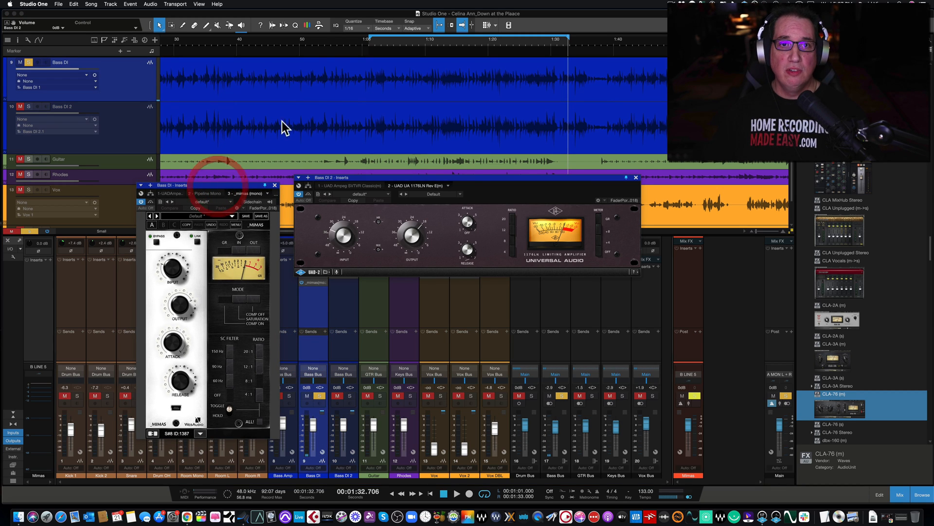
left_click_drag(370, 37, 274, 42)
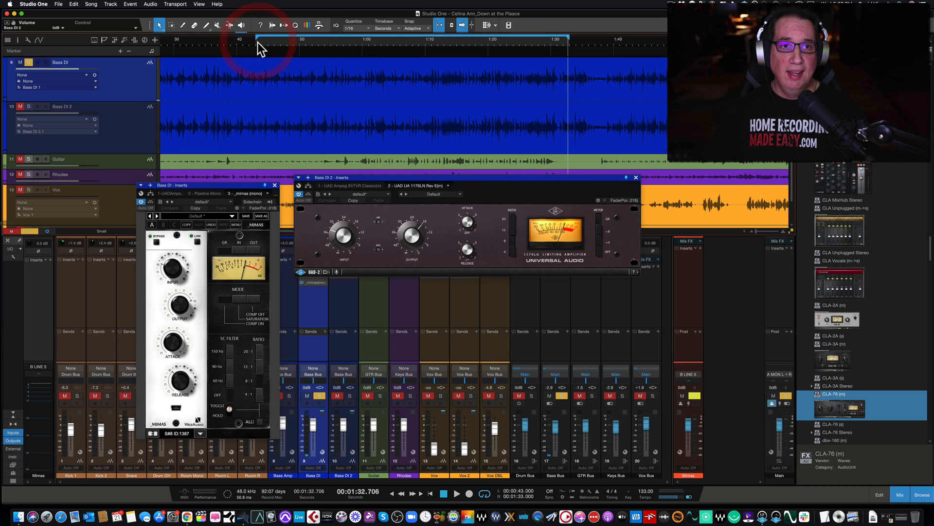
left_click(257, 43)
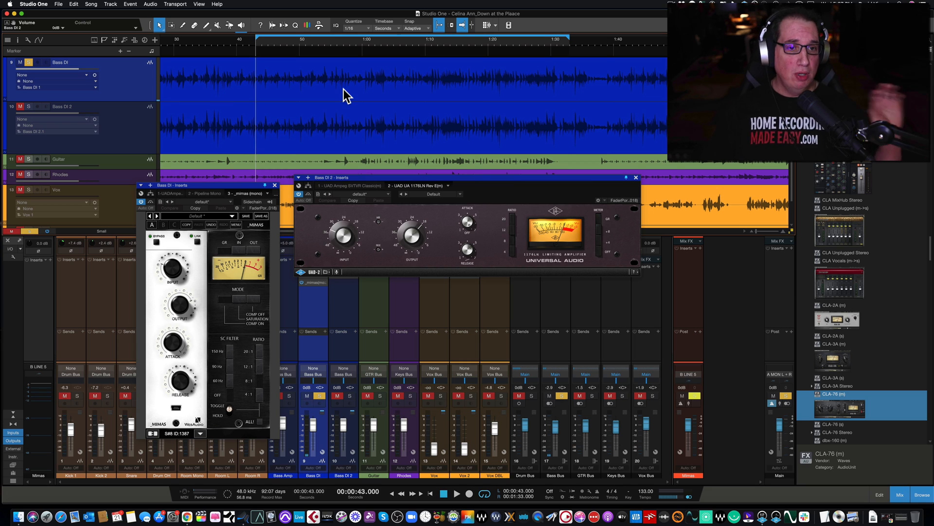
left_click_drag(220, 183, 238, 171)
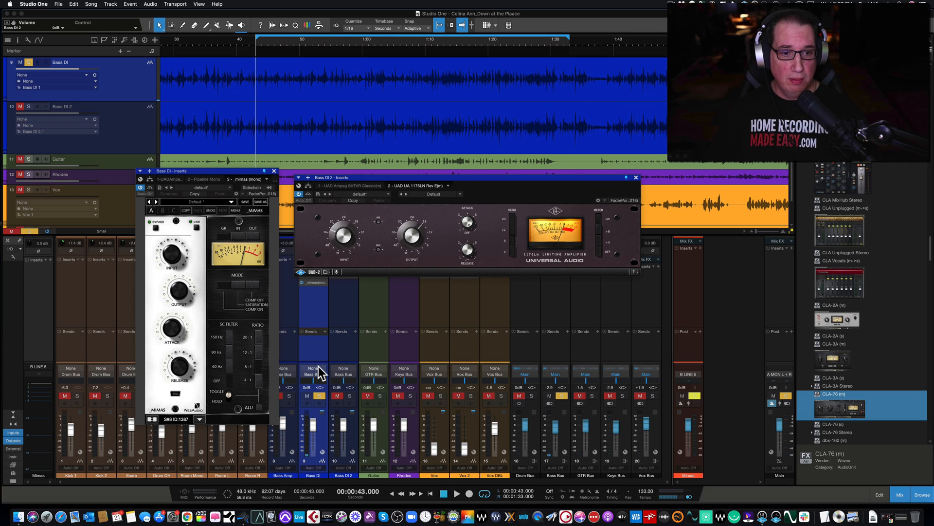
Play Bass DI briefly from 0:43 and stop, and deactivate the Pipeline and Mimas inserts on Vox, moving the 1176LN window aside and back
key("space")
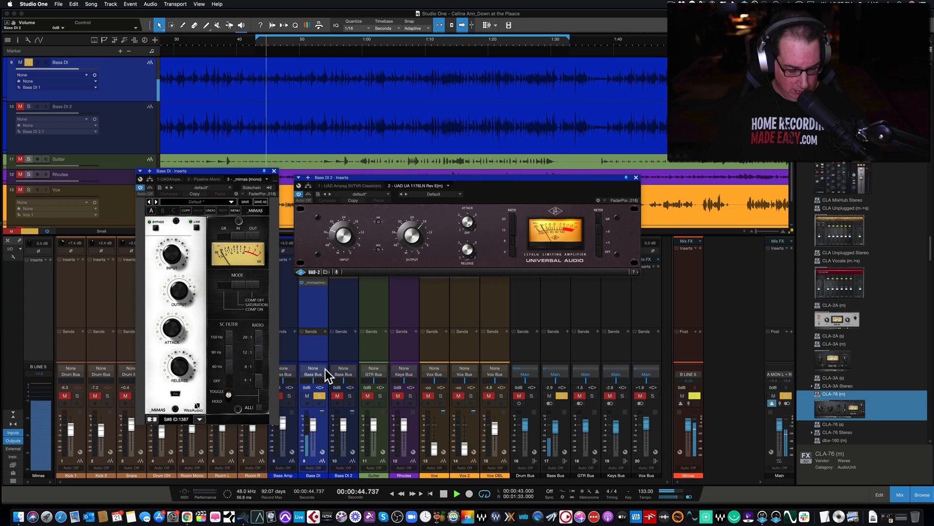
key("space")
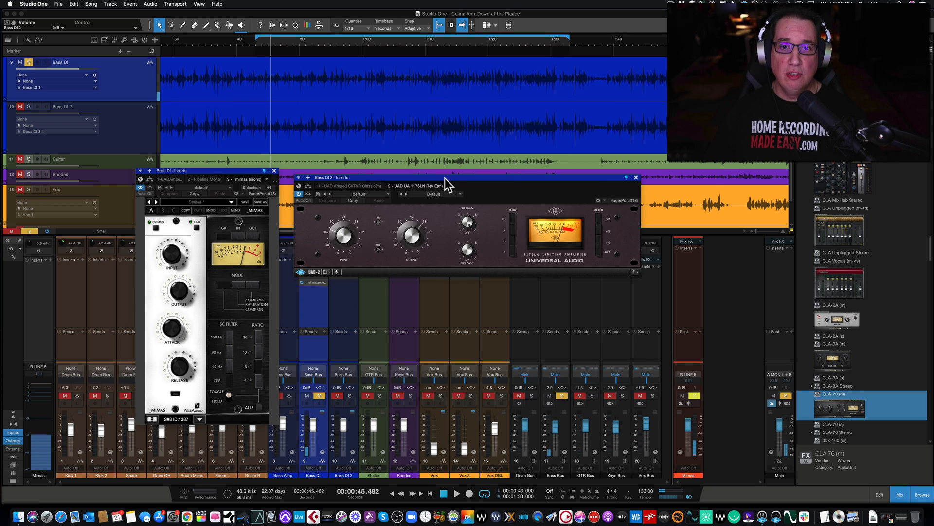
left_click_drag(445, 178, 453, 316)
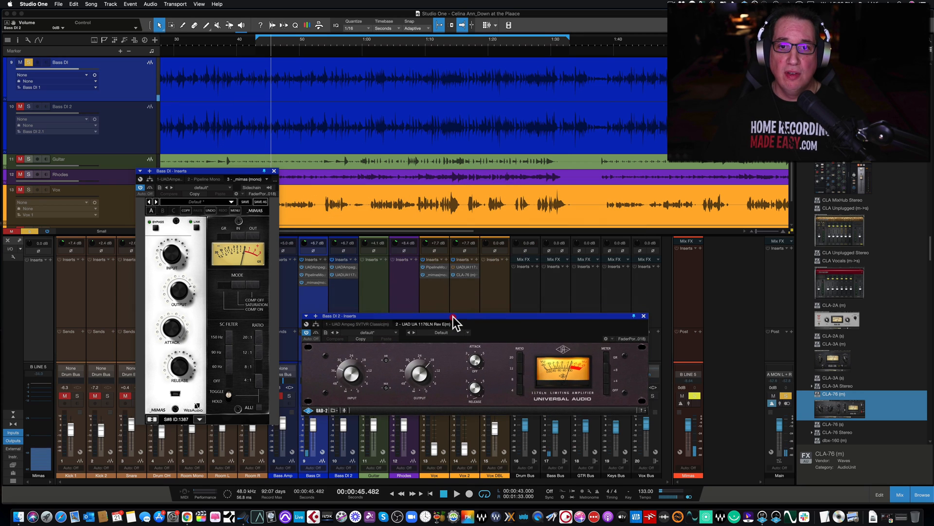
left_click(422, 268)
left_click(422, 276)
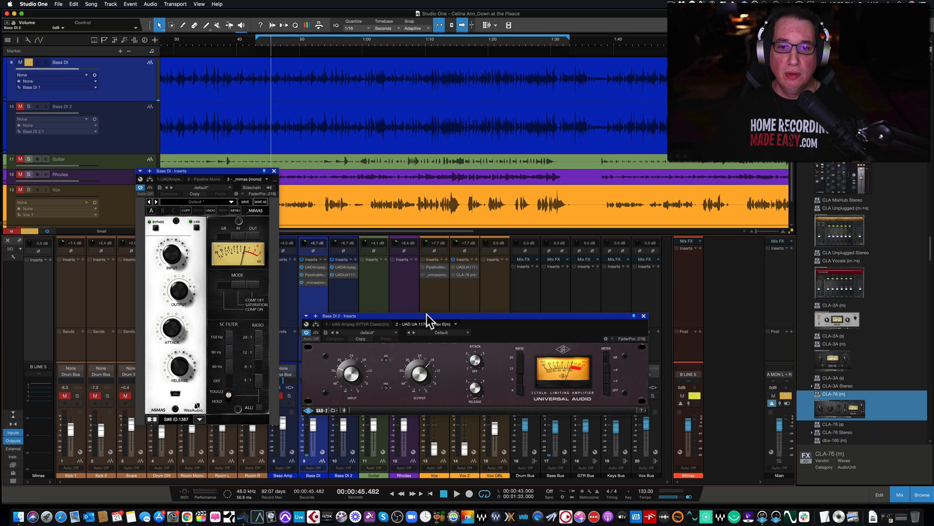
left_click_drag(428, 315, 421, 173)
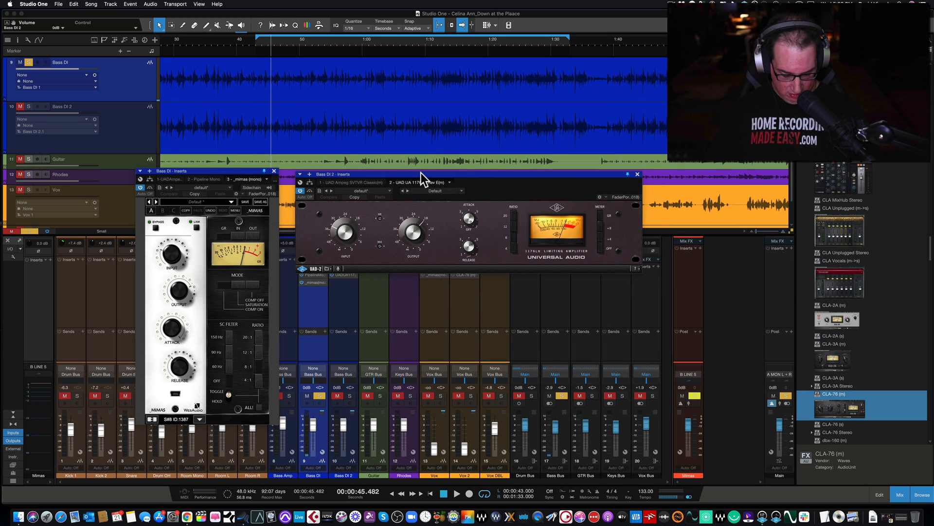
Resume playback of the soloed Bass DI and nudge the 1176LN and Mimas windows into place beside each other
key("space")
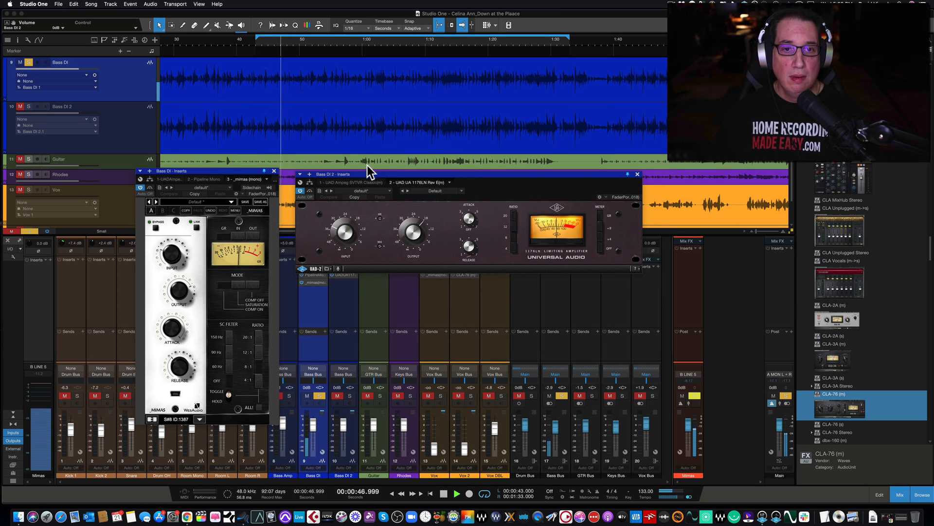
left_click_drag(363, 173, 358, 179)
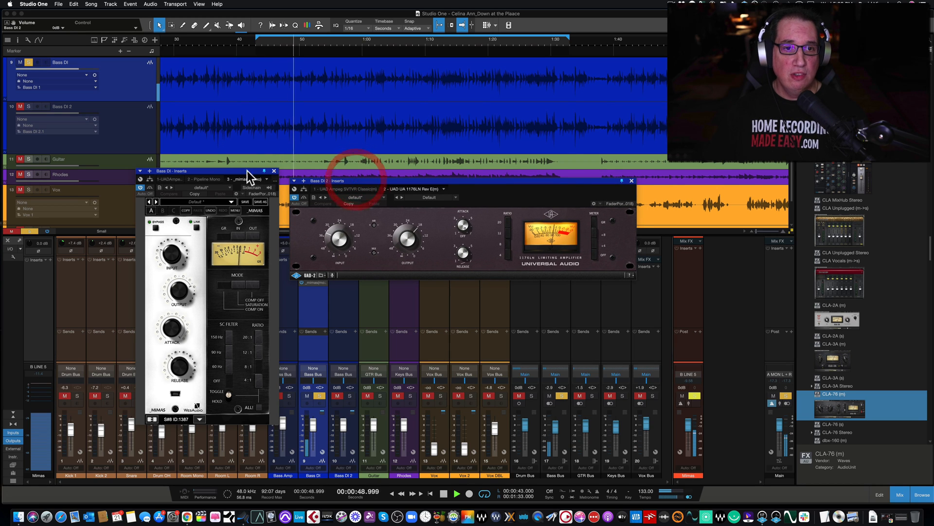
left_click_drag(241, 169, 243, 166)
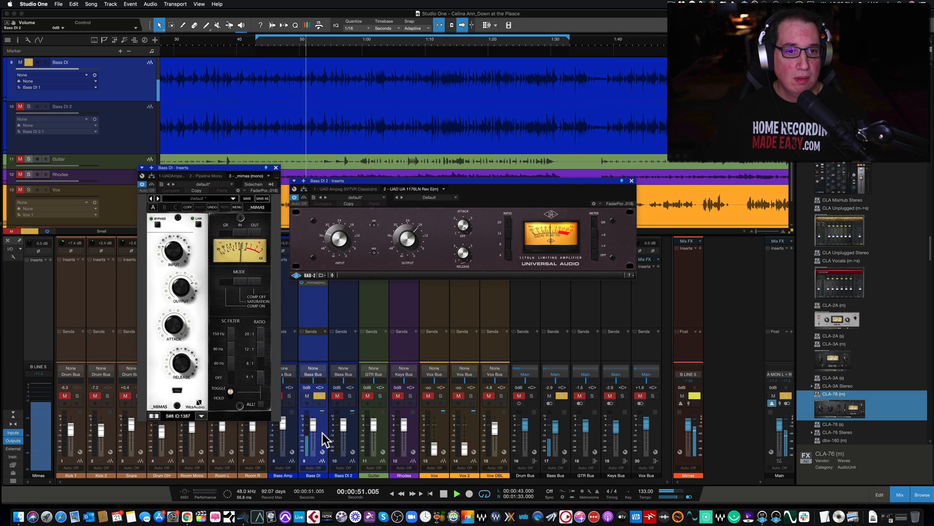
Toggle the Mimas bypass repeatedly while the soloed Bass DI plays, leaving Mimas active, and move its window slightly higher
left_click(151, 185)
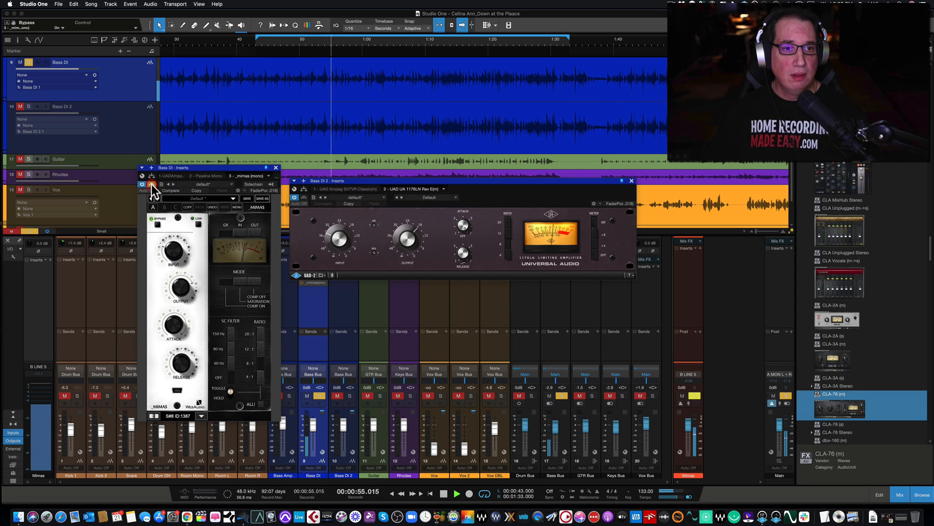
left_click(150, 184)
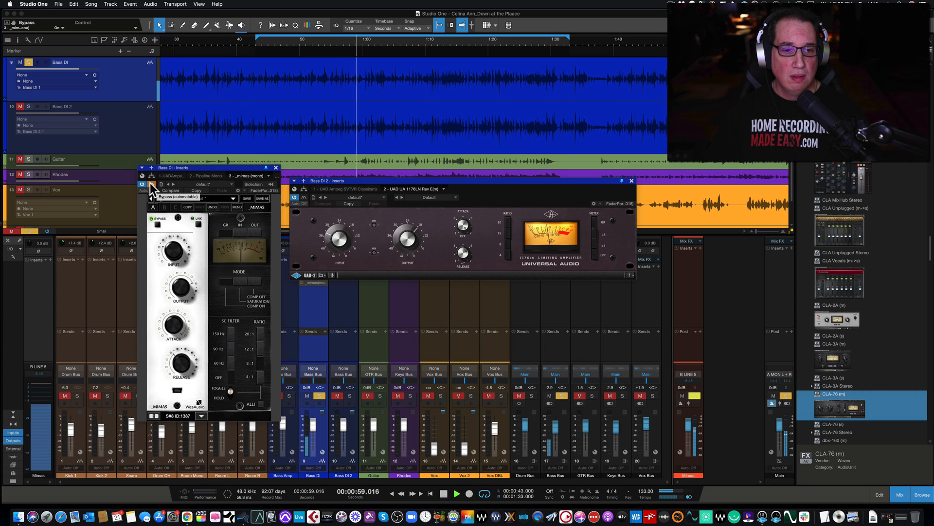
left_click(150, 184)
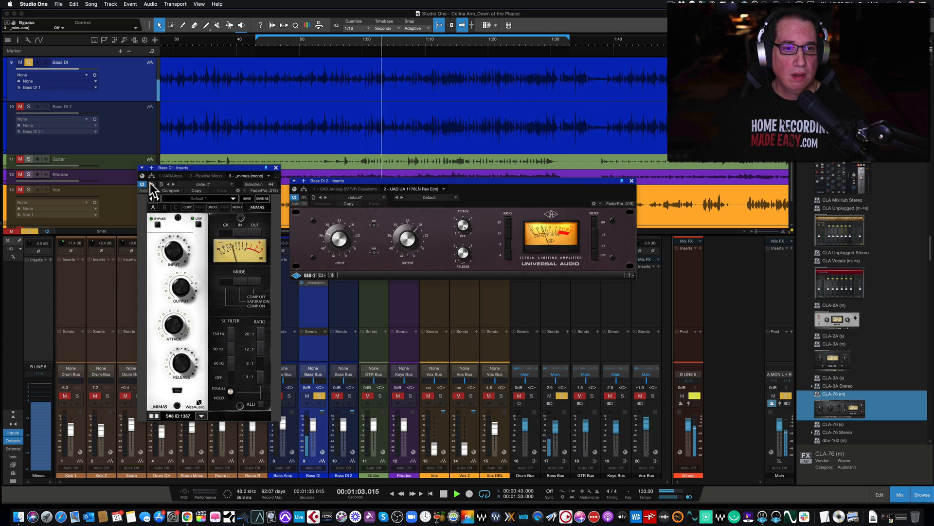
left_click(150, 184)
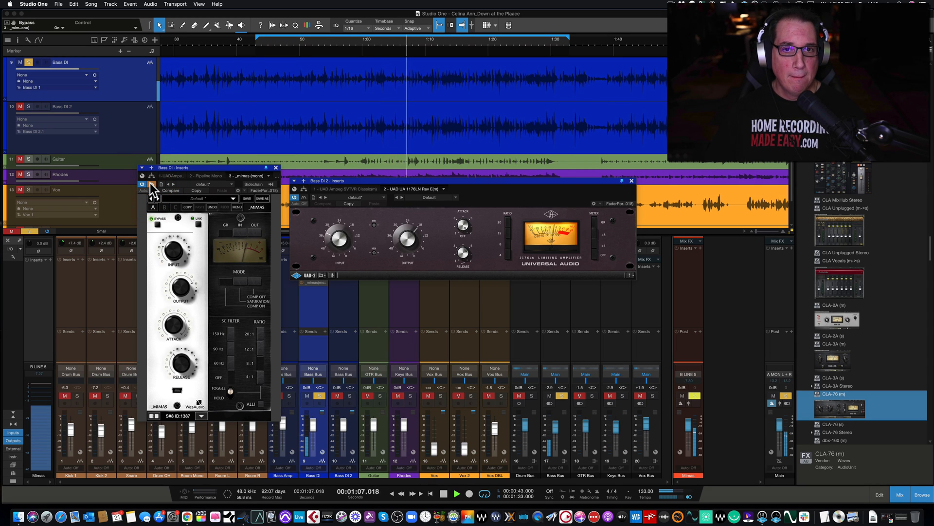
left_click(149, 184)
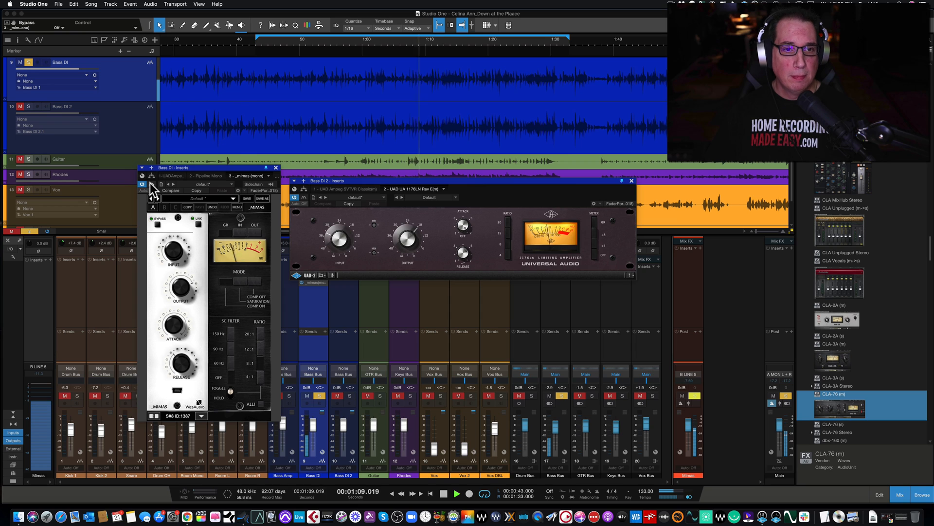
left_click_drag(203, 169, 206, 161)
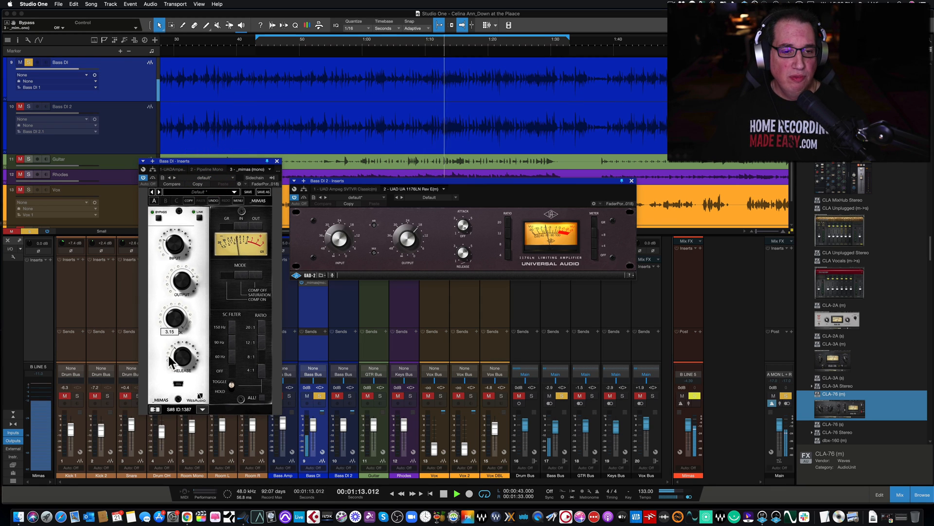
Extend the loop end to 1:38 and keep comparing Bass DI with Mimas bypassed and active during playback
mouse_move(182, 330)
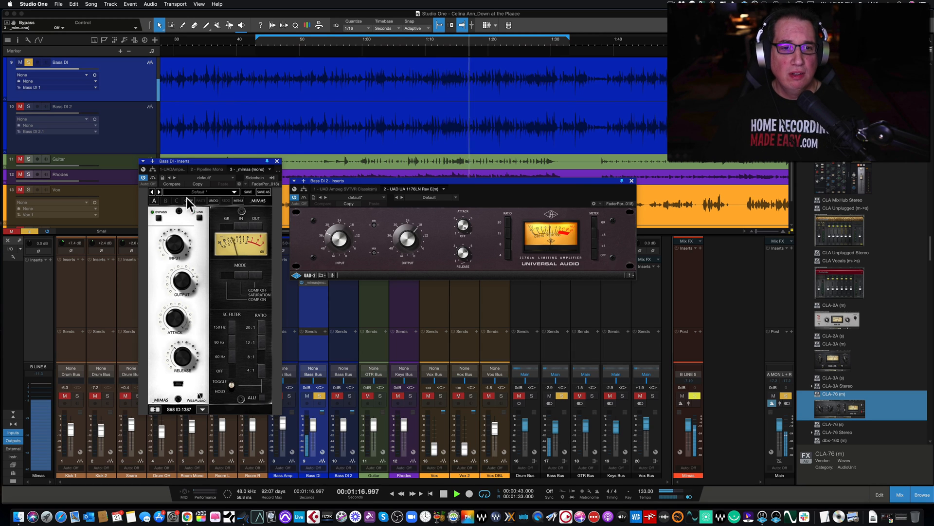
left_click(152, 177)
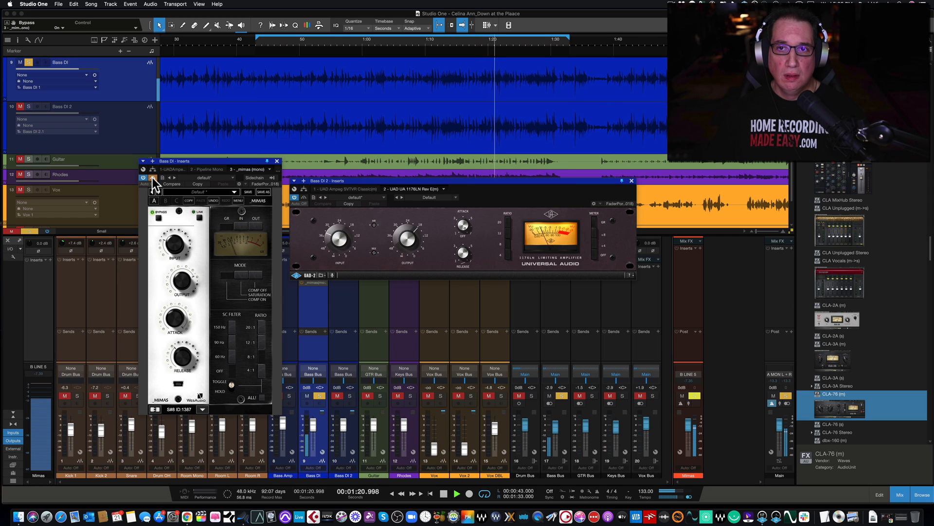
left_click(153, 177)
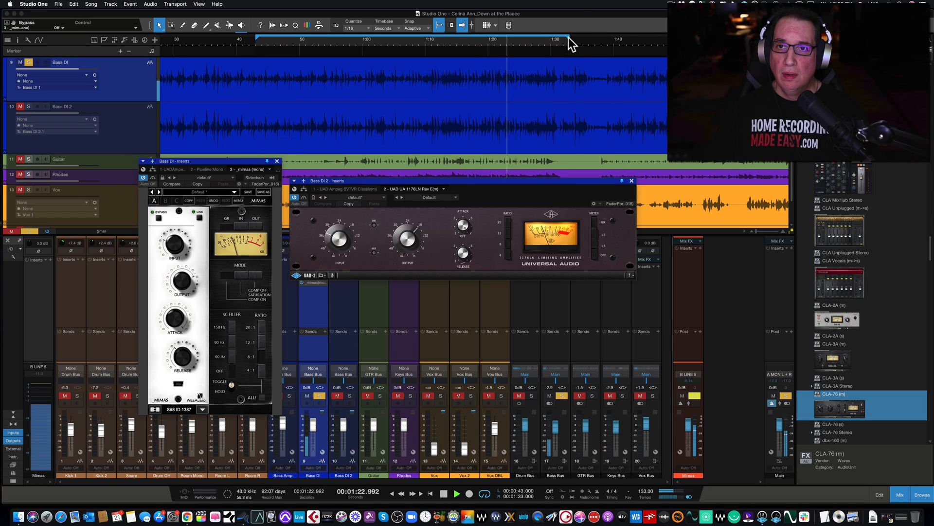
left_click_drag(570, 43, 600, 43)
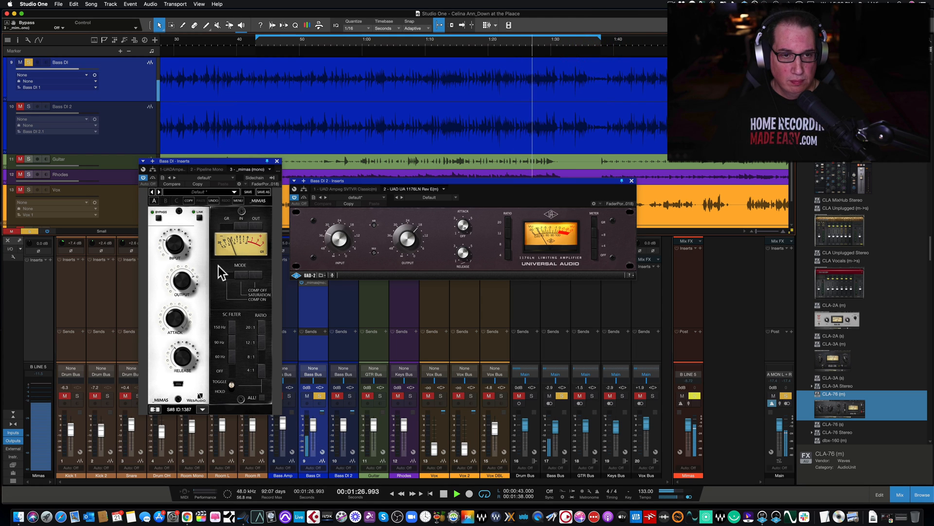
left_click(153, 177)
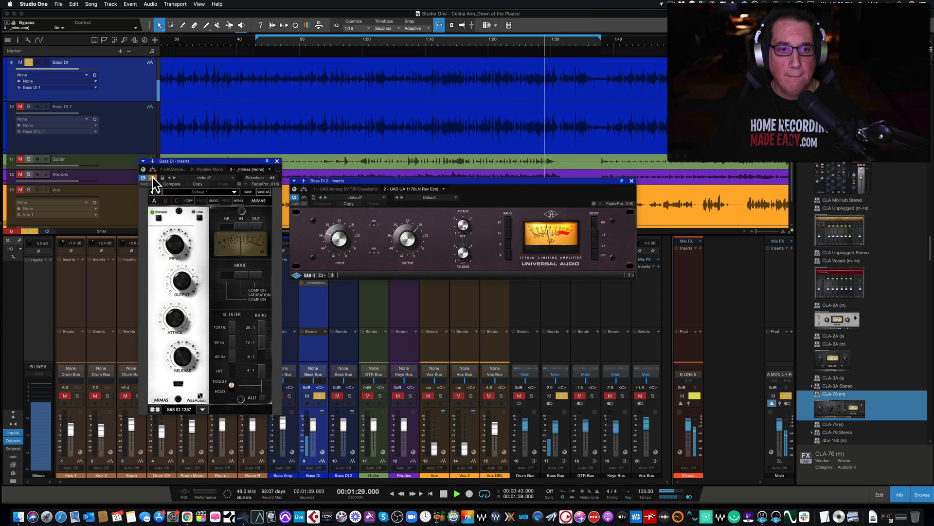
left_click(152, 177)
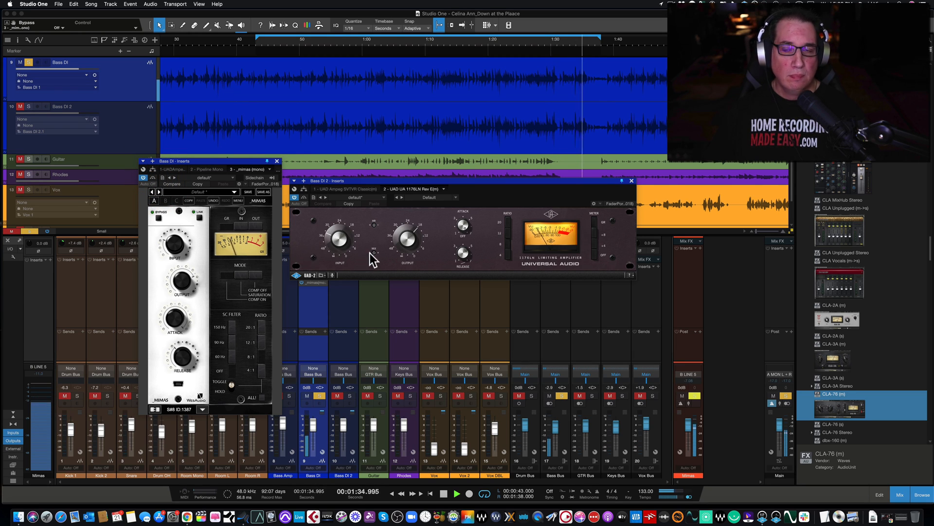
Stop playback, switch the solo to Bass DI 2 and play it from the loop start at 0:43
key("space")
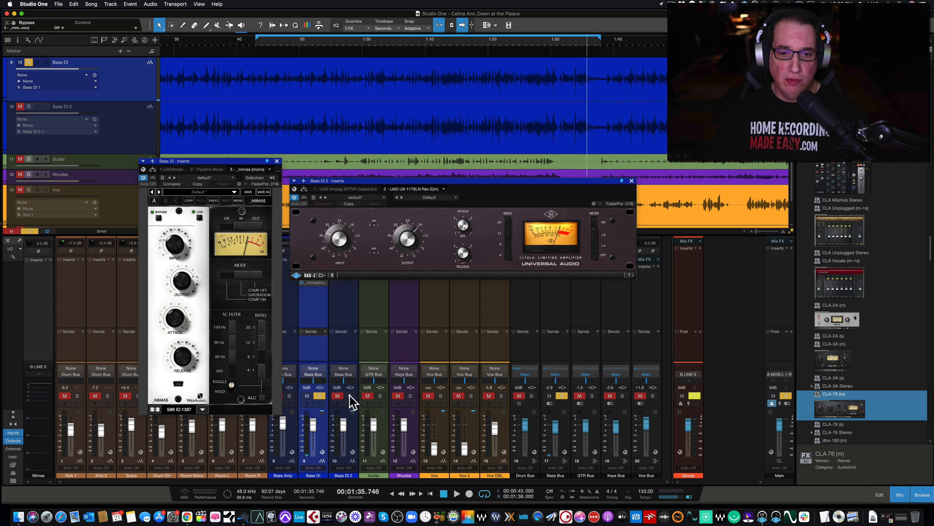
left_click(350, 395)
key("space")
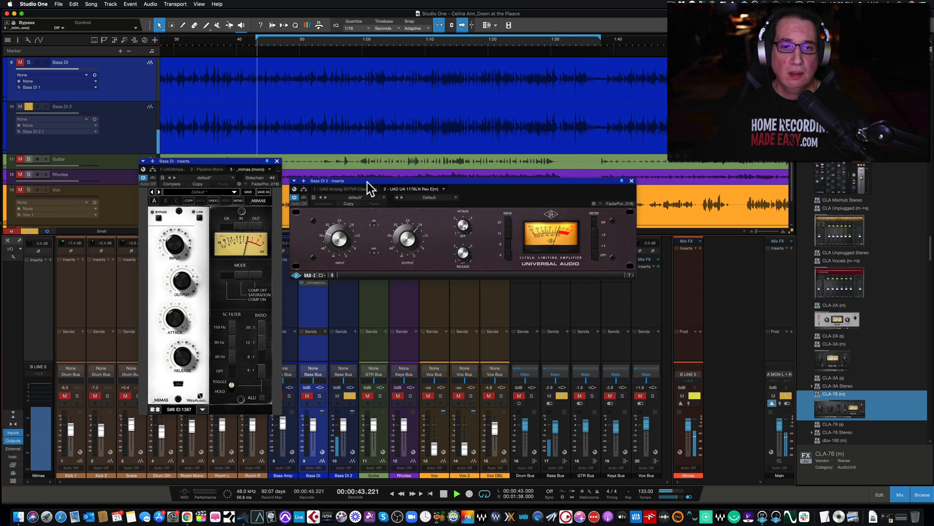
Toggle the 1176LN bypass repeatedly while Bass DI 2 plays, nudging the plugin window slightly higher
left_click(304, 197)
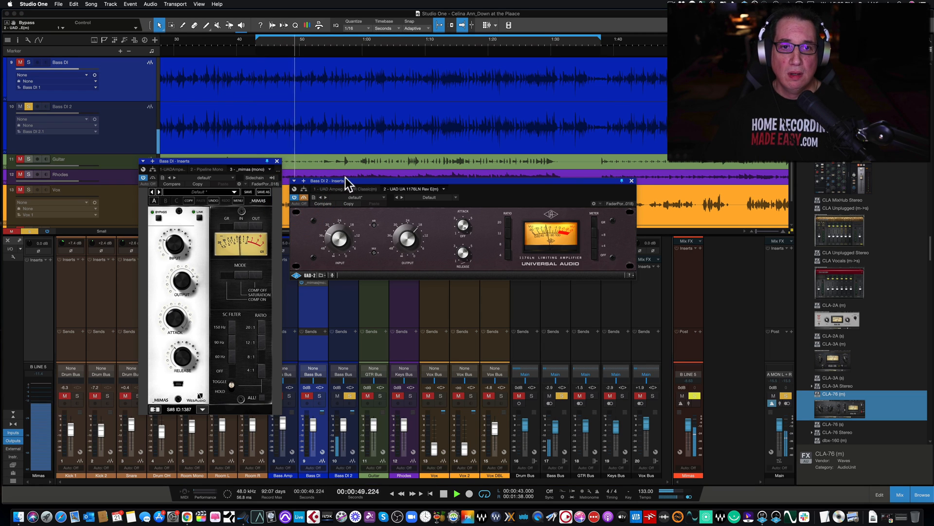
left_click_drag(349, 179, 346, 174)
left_click(299, 191)
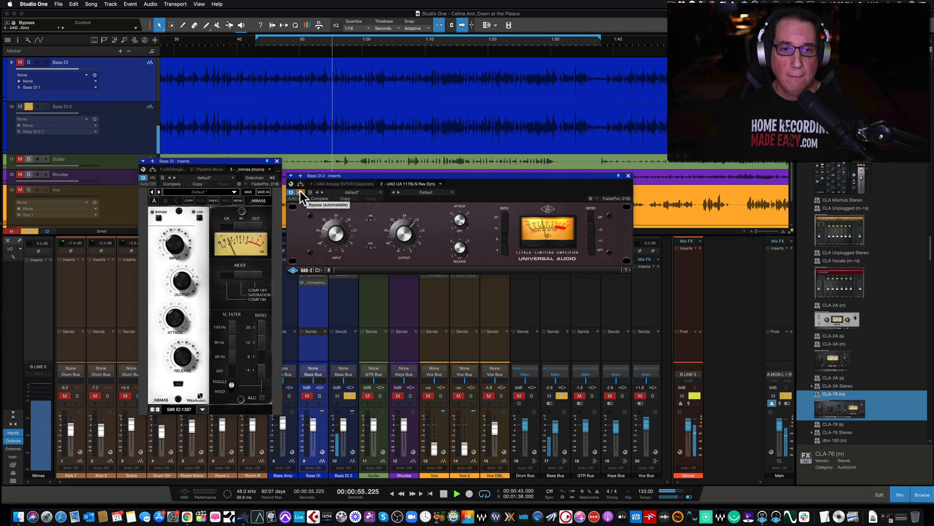
left_click(299, 192)
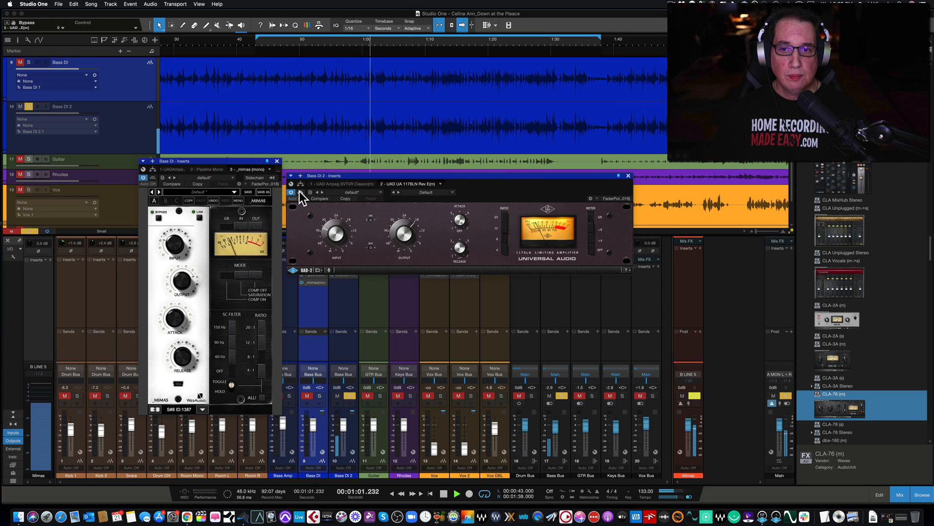
left_click(299, 192)
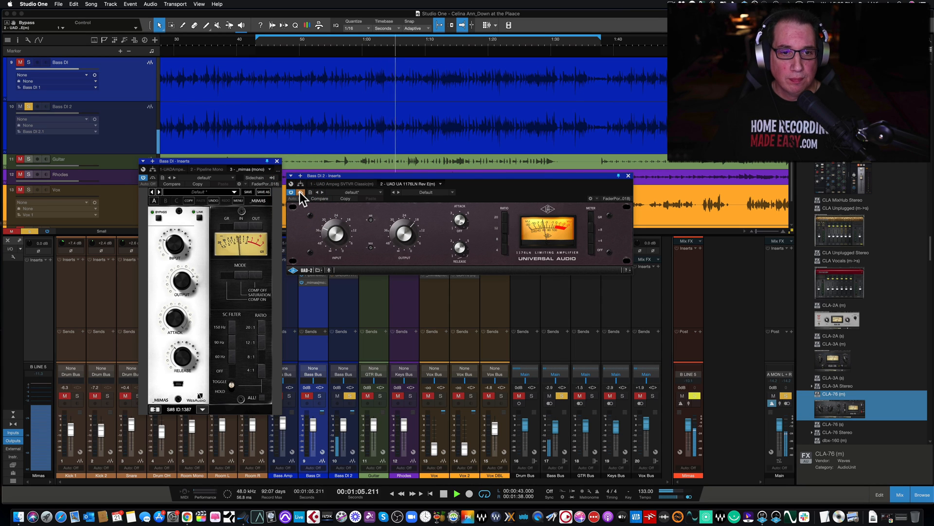
left_click(300, 192)
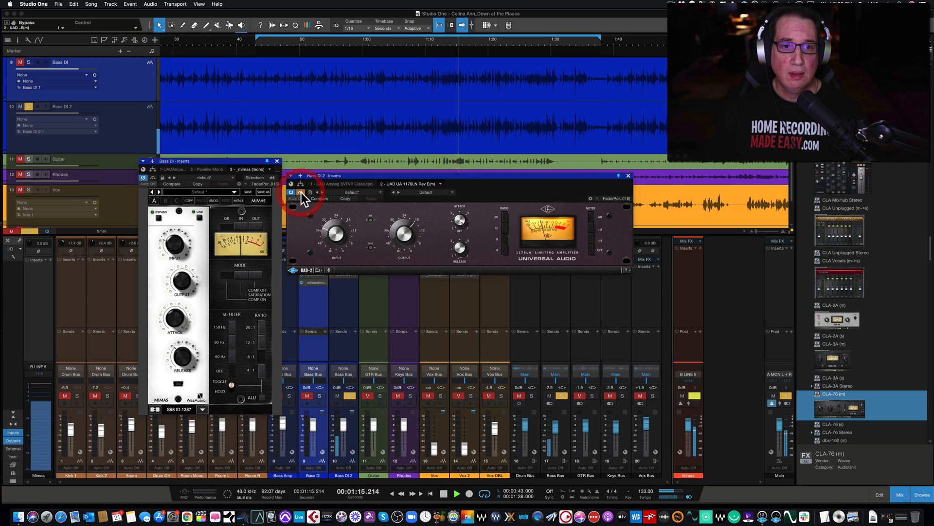
Stop playback, move the 1176LN window up beside the Mimas window, and take the 1176LN out of bypass
key("space")
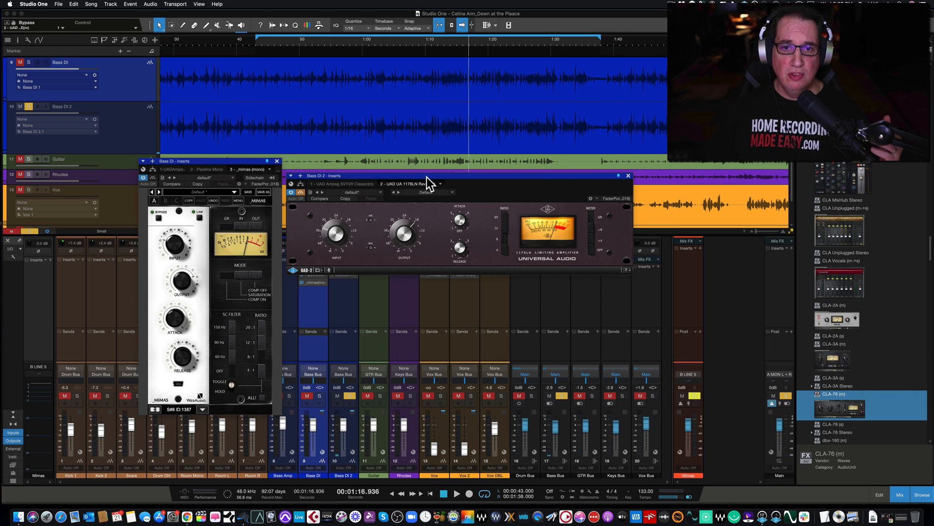
left_click_drag(429, 175, 425, 166)
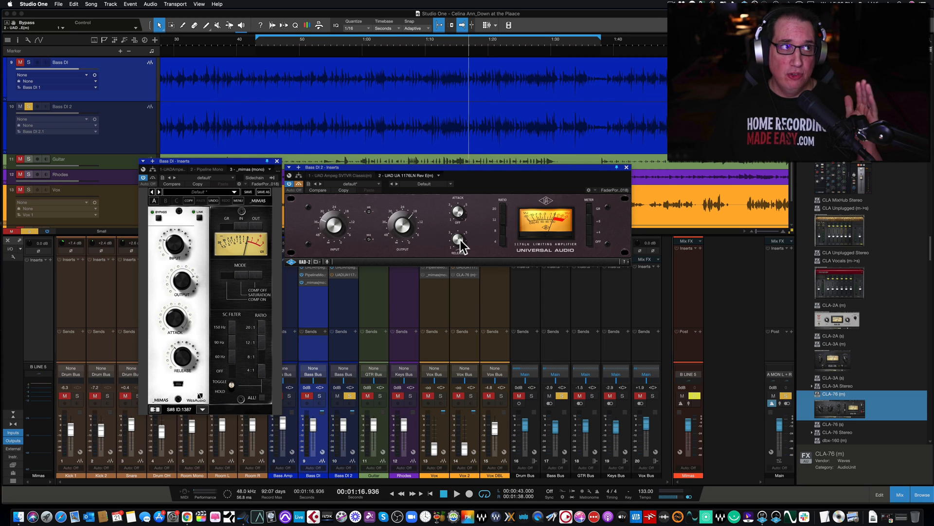
left_click_drag(468, 168, 470, 167)
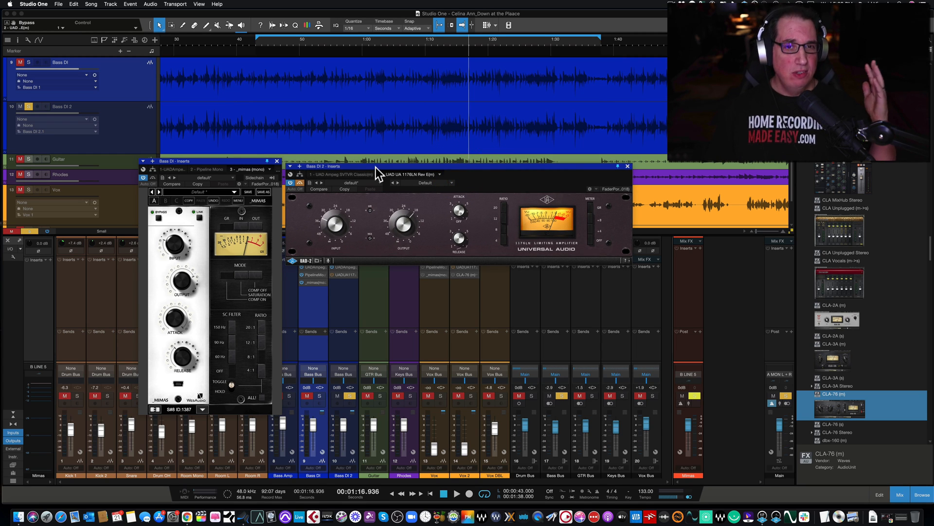
left_click_drag(374, 165, 375, 168)
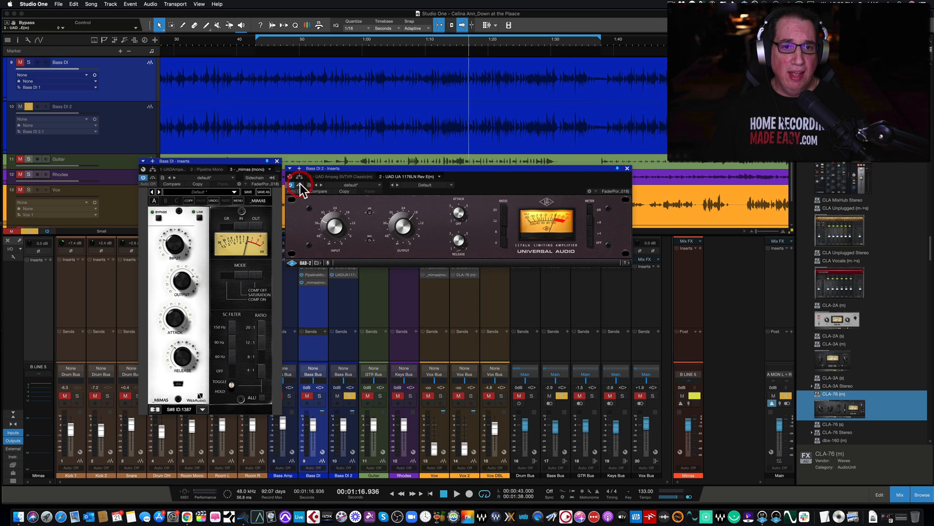
Select and solo Bass DI, place the playhead at 0:43 and start playback
left_click(312, 353)
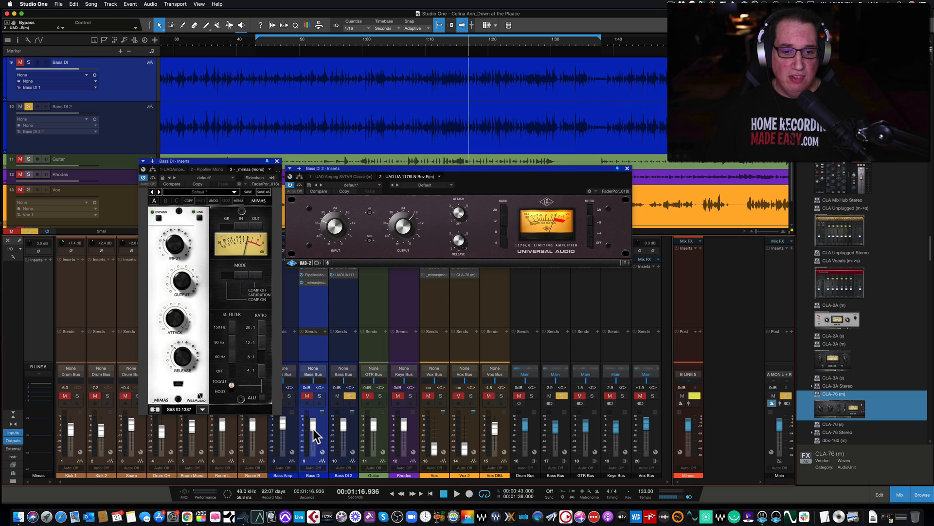
left_click(346, 352)
left_click(312, 346)
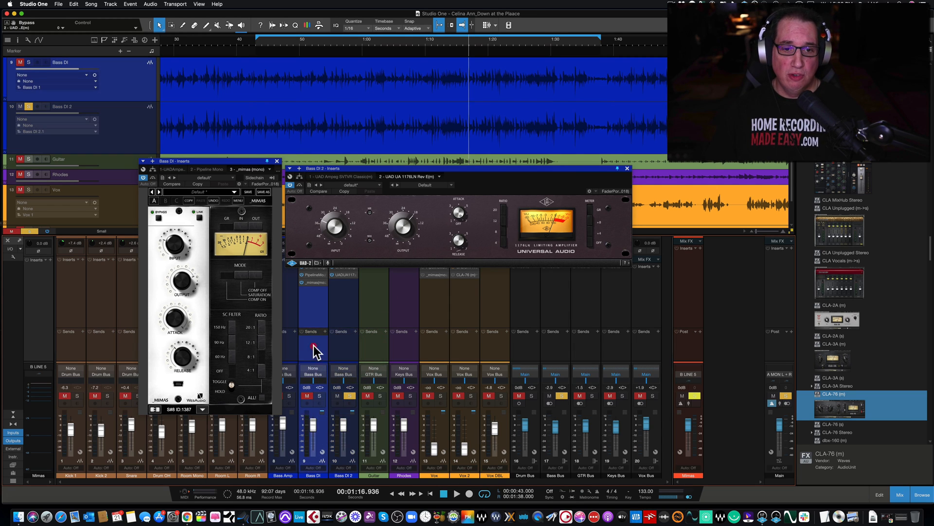
left_click(320, 396)
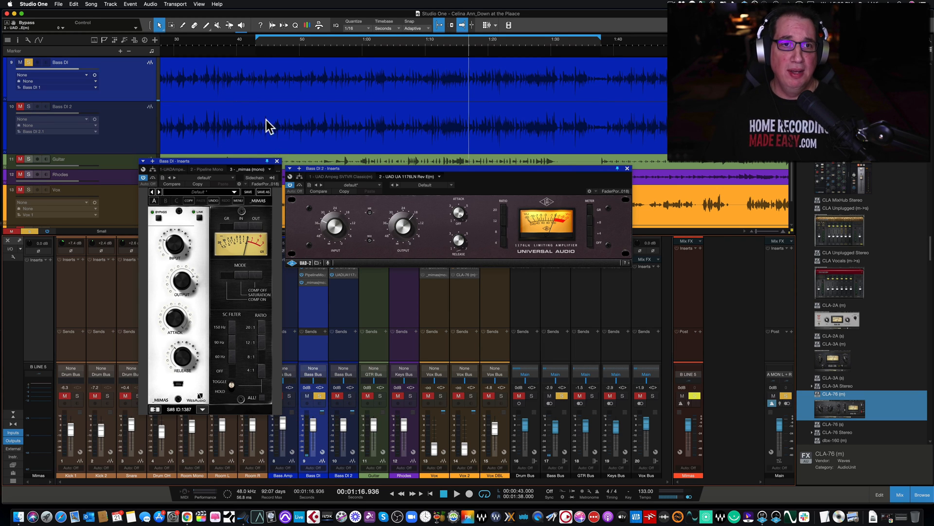
left_click(257, 46)
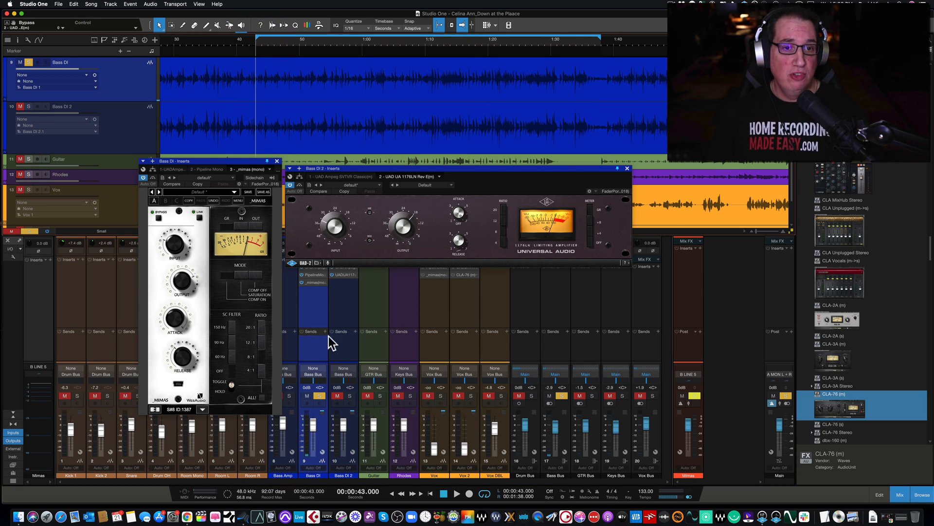
key("space")
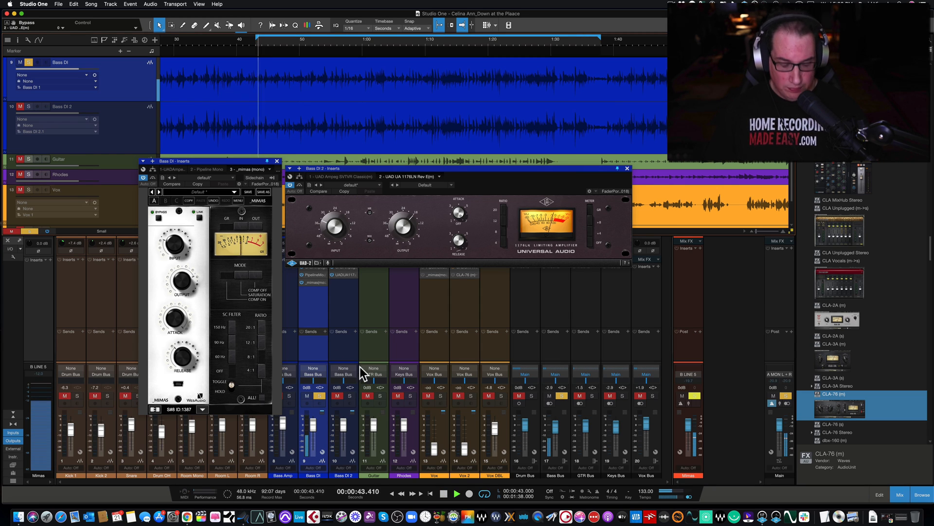
Compare the 1176LN with the Mimas by alternating the solo between Bass DI 2 and Bass DI during playback, ending with playback stopped
left_click(349, 395)
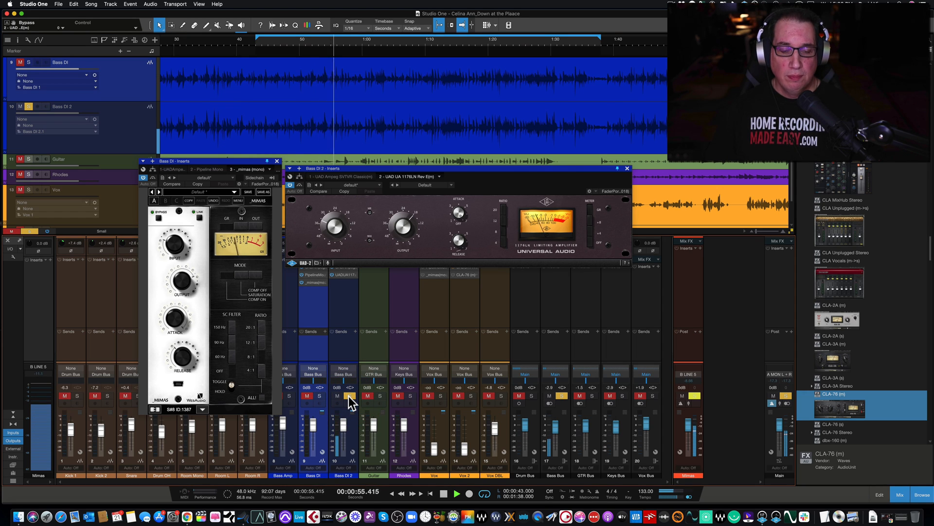
left_click(319, 395)
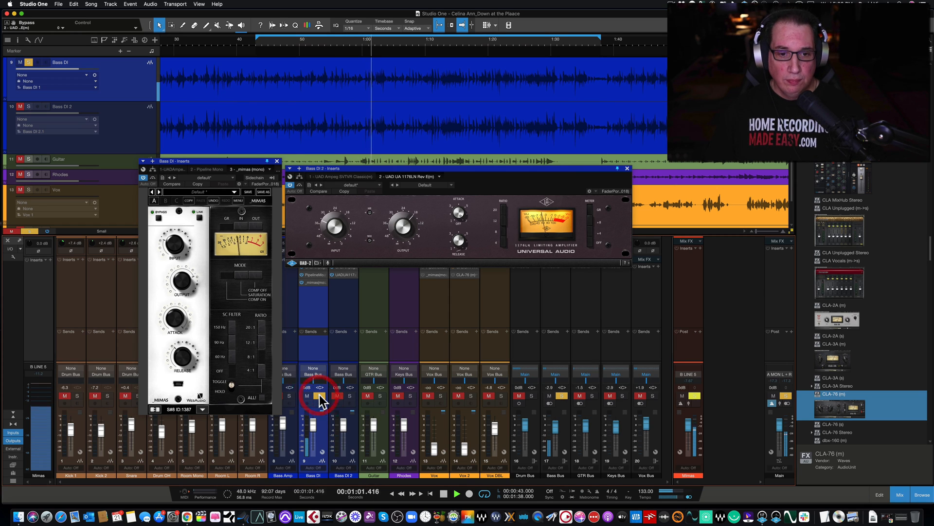
left_click(349, 395)
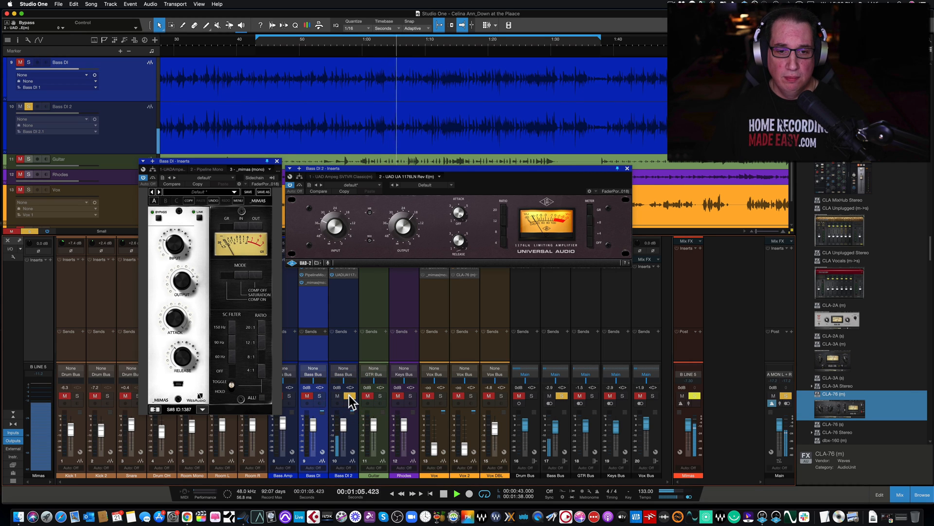
left_click(319, 396)
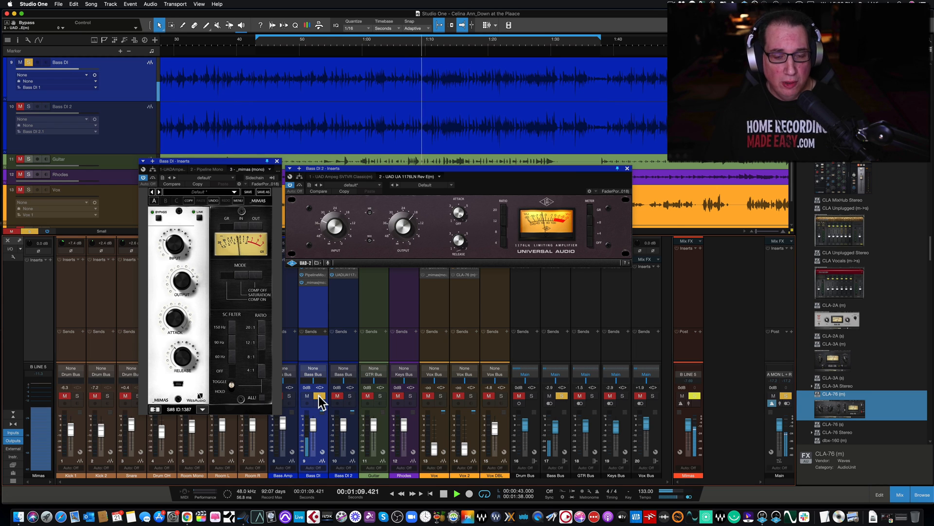
left_click(350, 396)
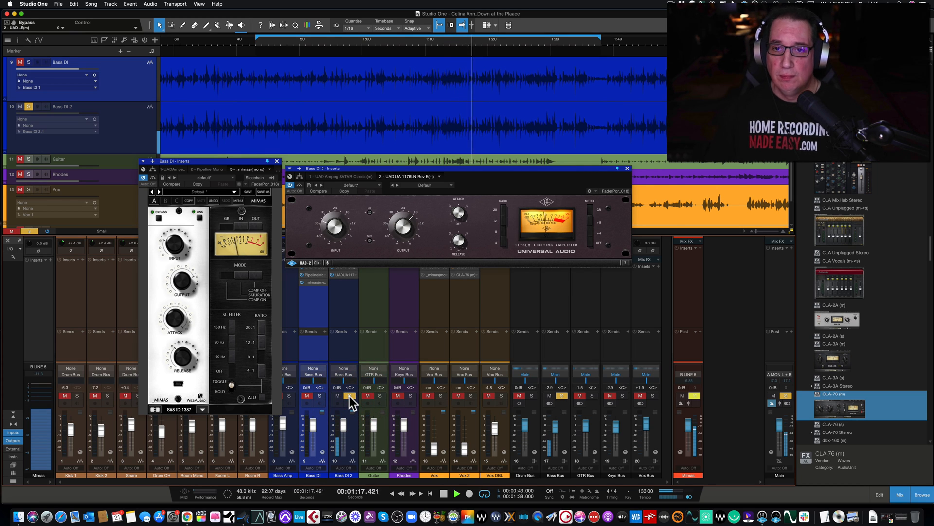
left_click(320, 396)
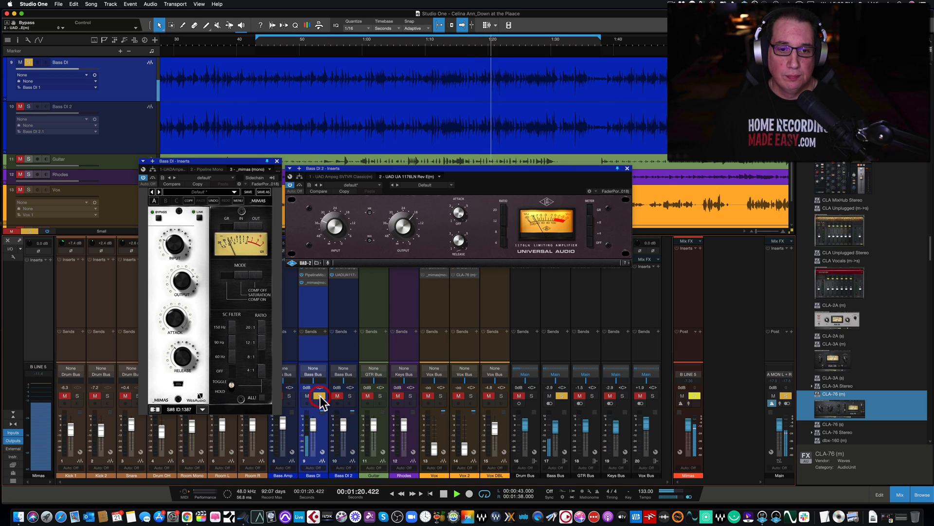
left_click(349, 396)
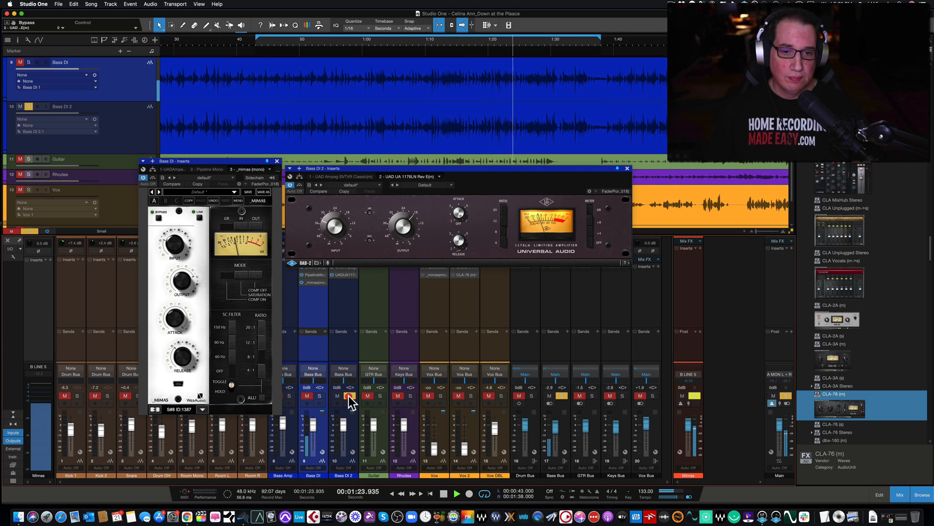
left_click(320, 395)
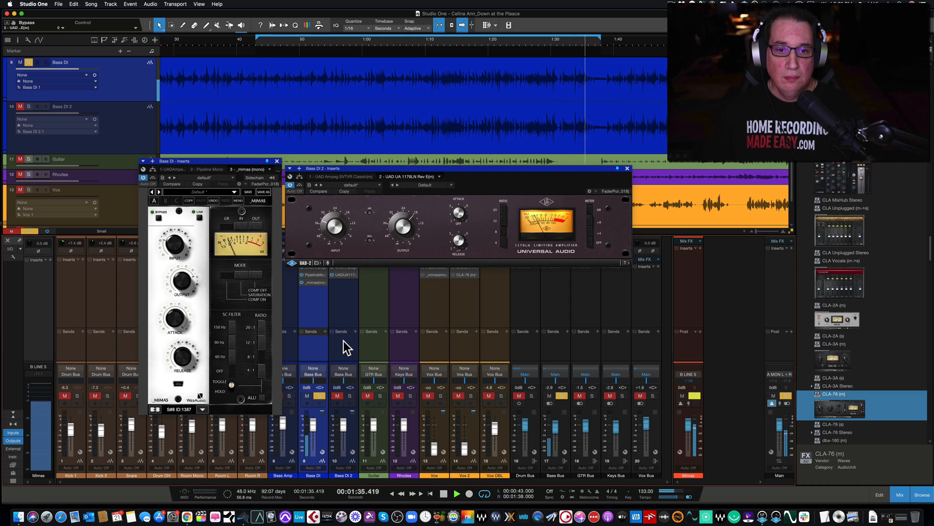
key("space")
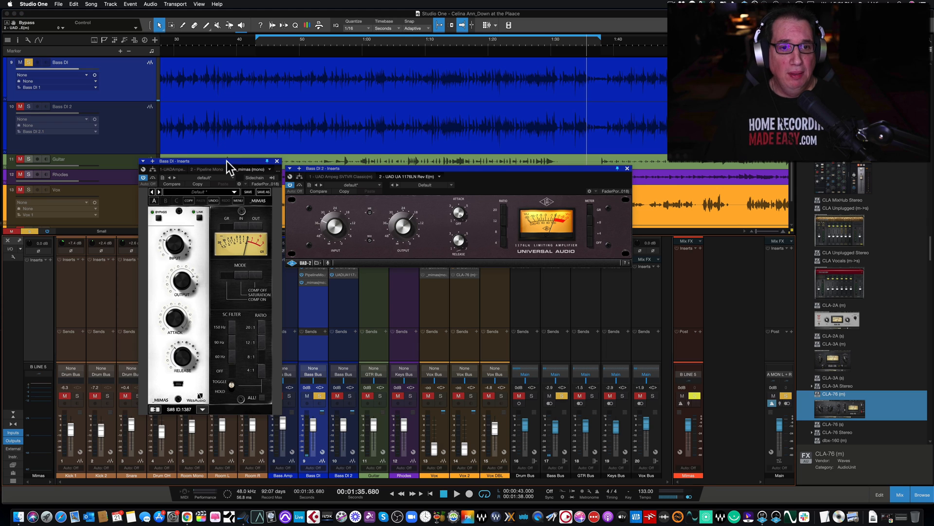
Nudge the Mimas window up, resume playback and keep swapping the solo between Bass DI 2 and Bass DI, ending on Bass DI
left_click_drag(227, 162, 226, 159)
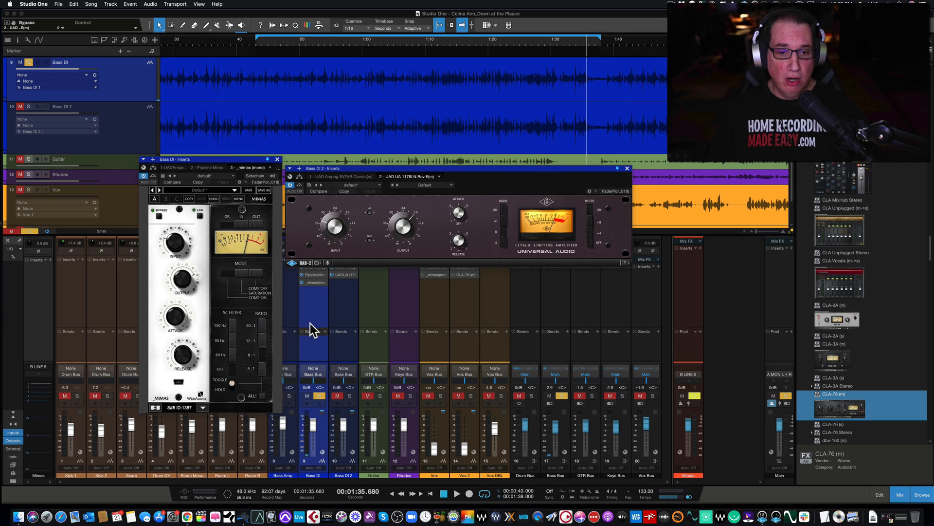
key("space")
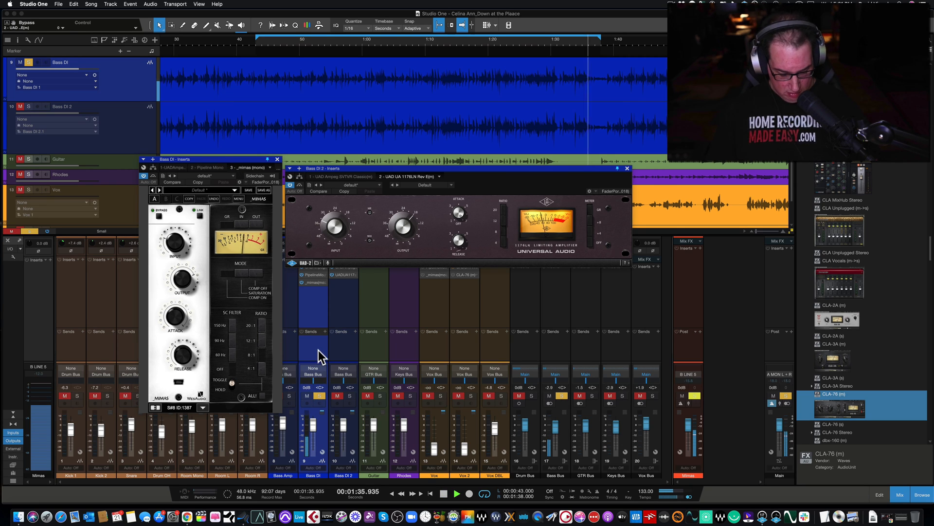
left_click(349, 396)
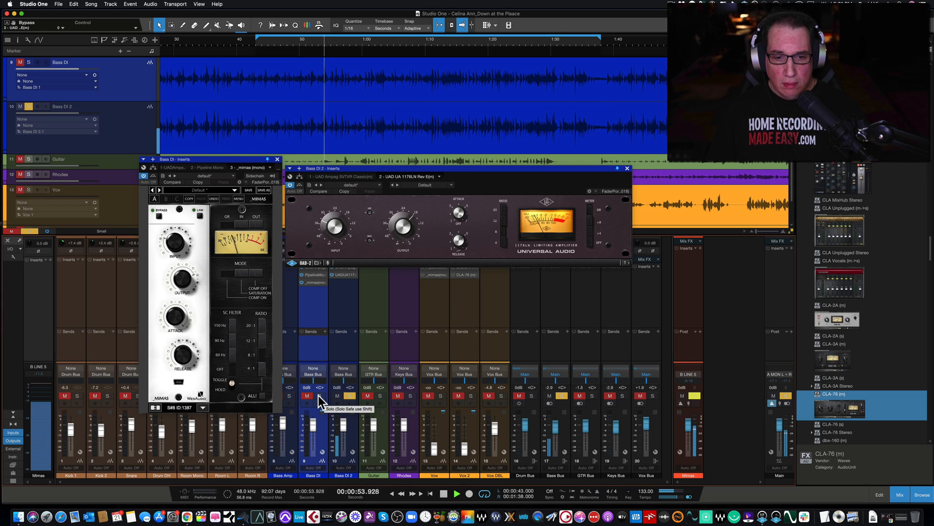
left_click(318, 395)
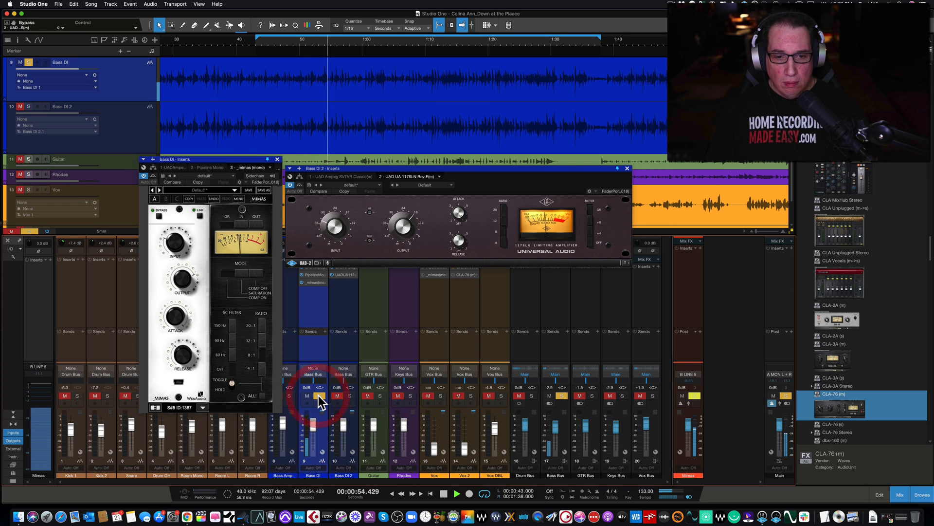
left_click(349, 397)
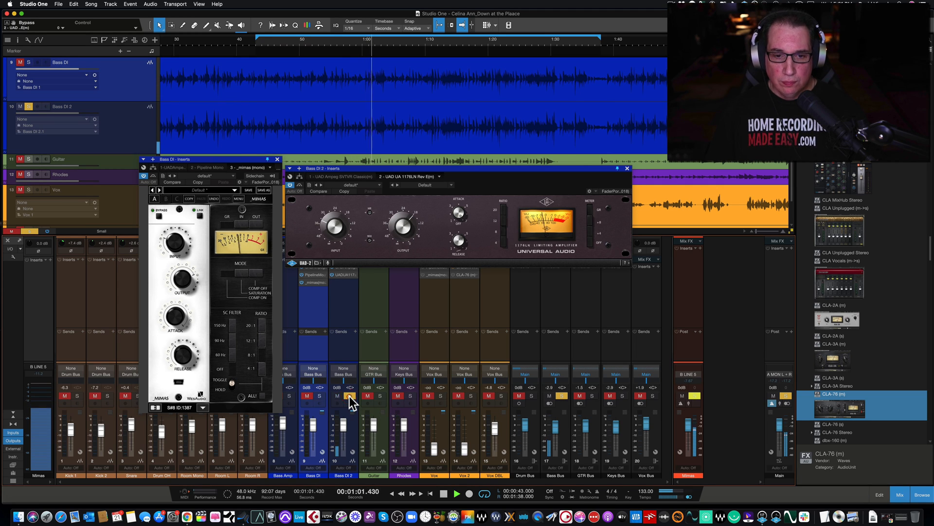
left_click(319, 395)
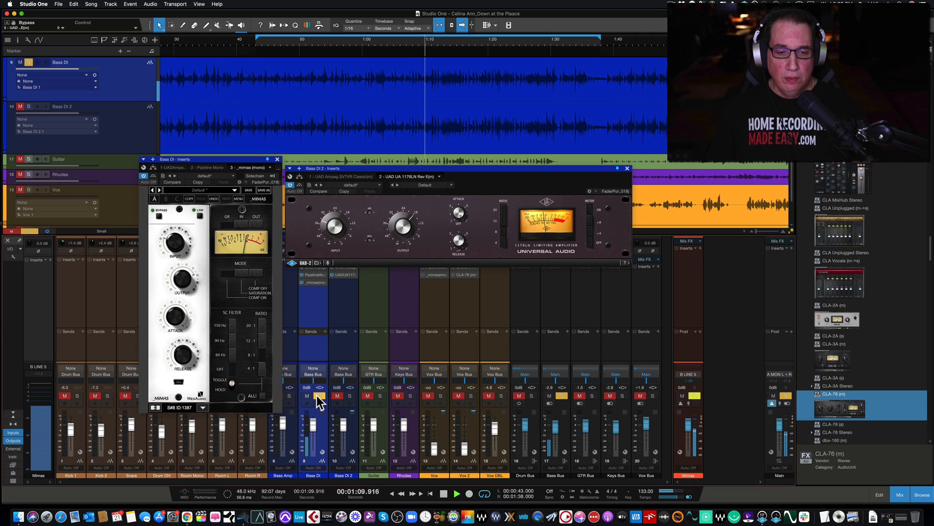
left_click(350, 395)
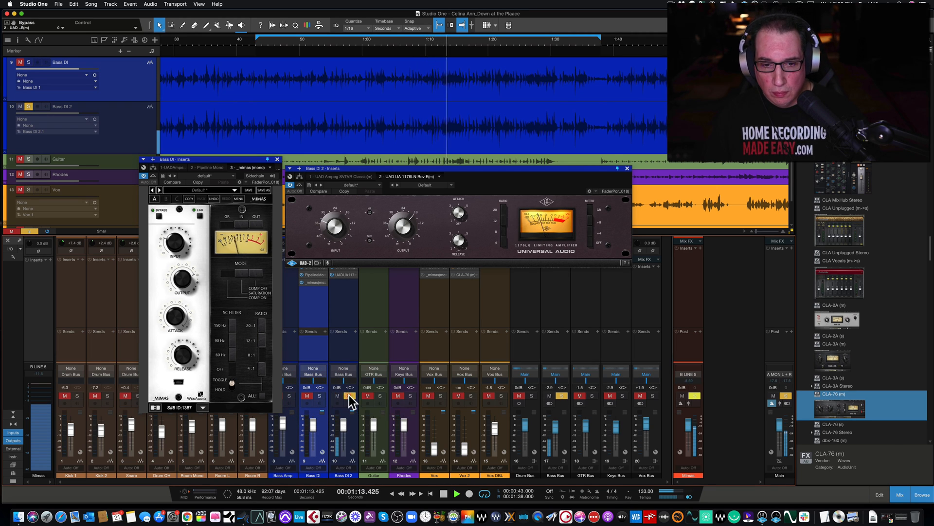
left_click(319, 395)
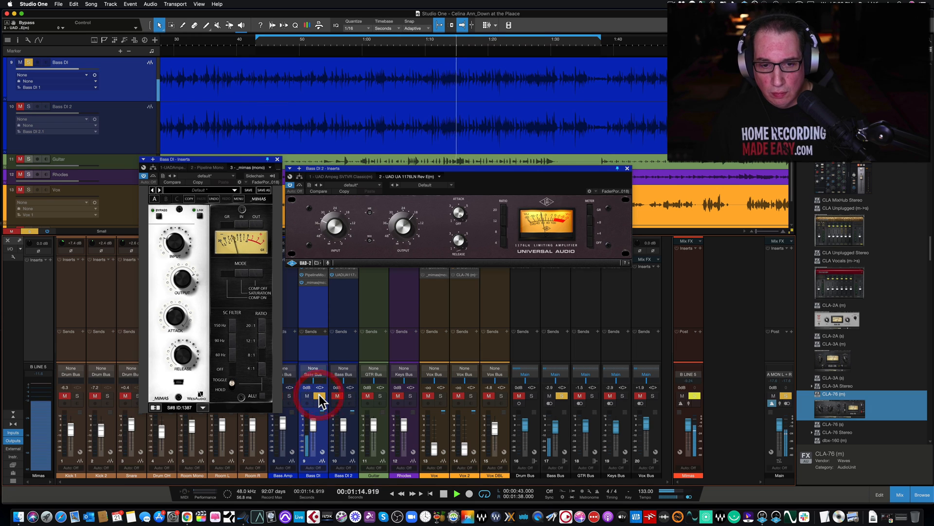
left_click(349, 395)
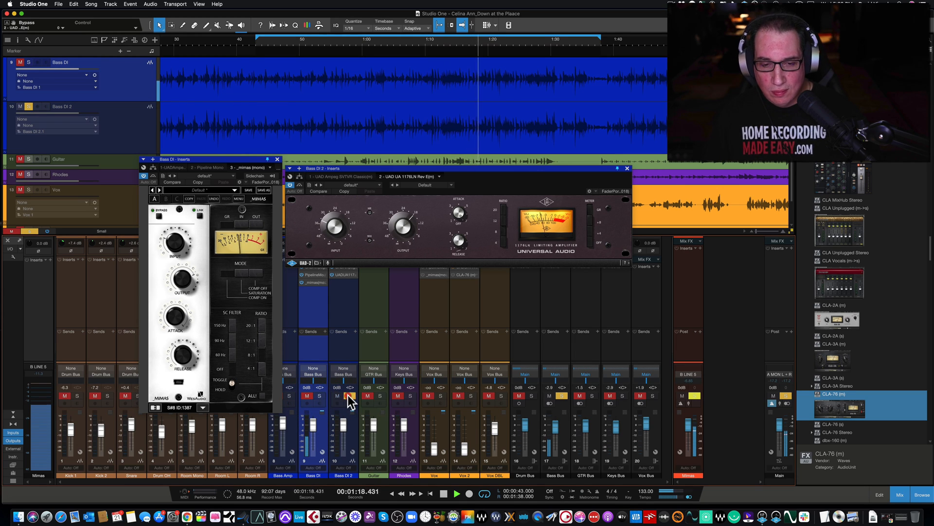
left_click(320, 395)
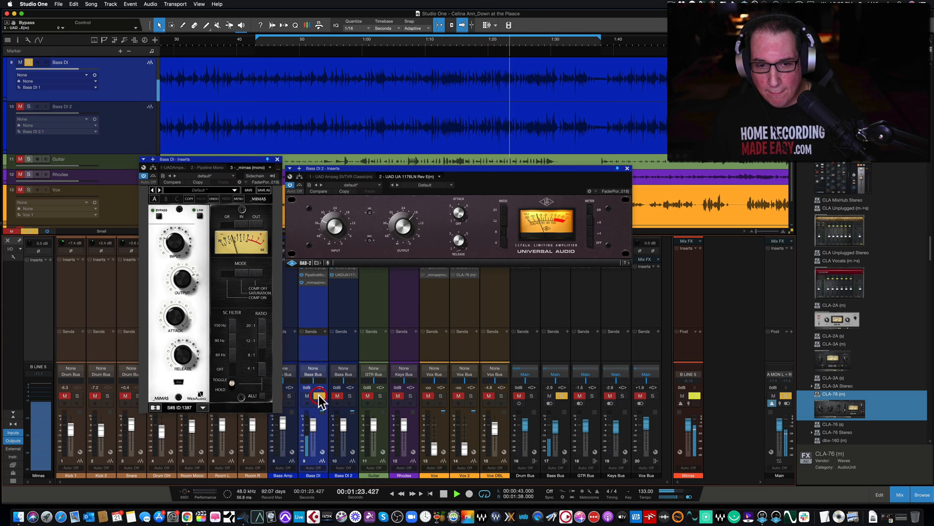
left_click(349, 395)
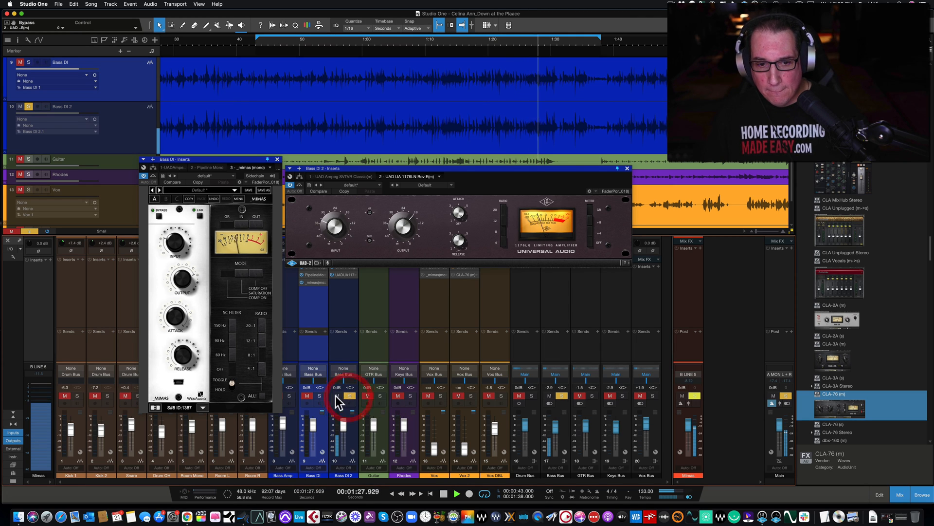
left_click(319, 395)
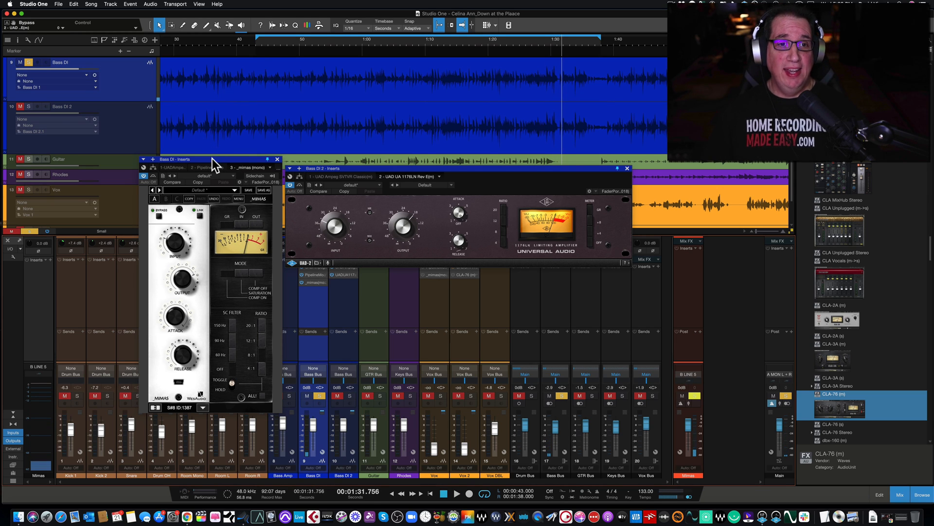
Move the Mimas and 1176LN windows slightly higher over the mixer and close the 1176LN window
left_click_drag(213, 161, 206, 146)
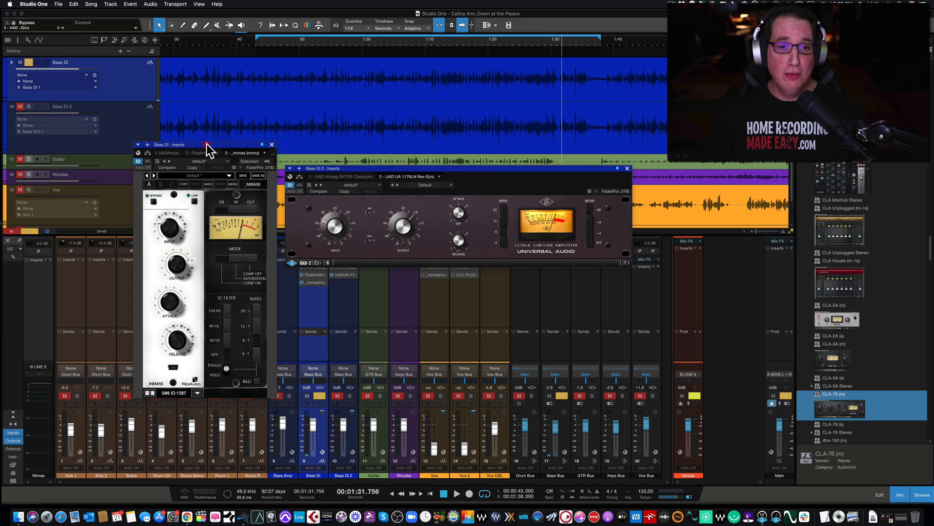
left_click_drag(404, 168, 402, 168)
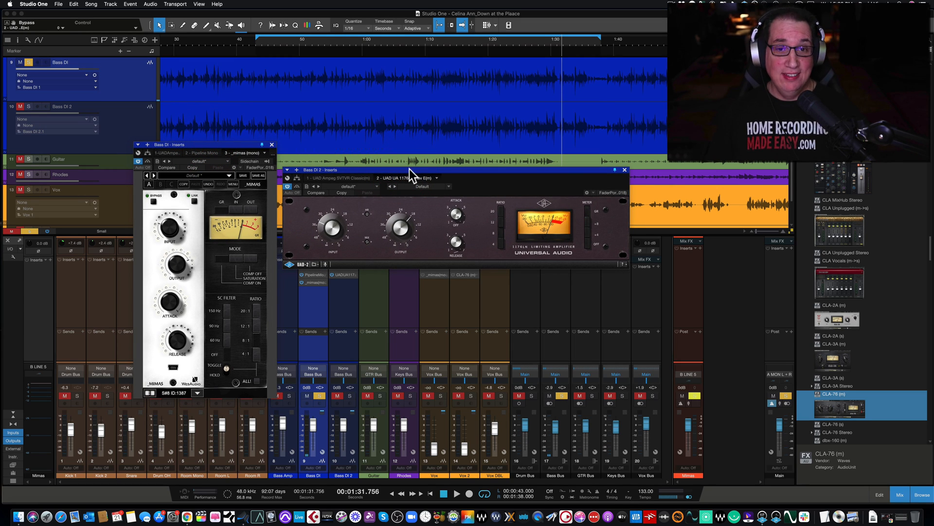
left_click_drag(371, 171, 372, 167)
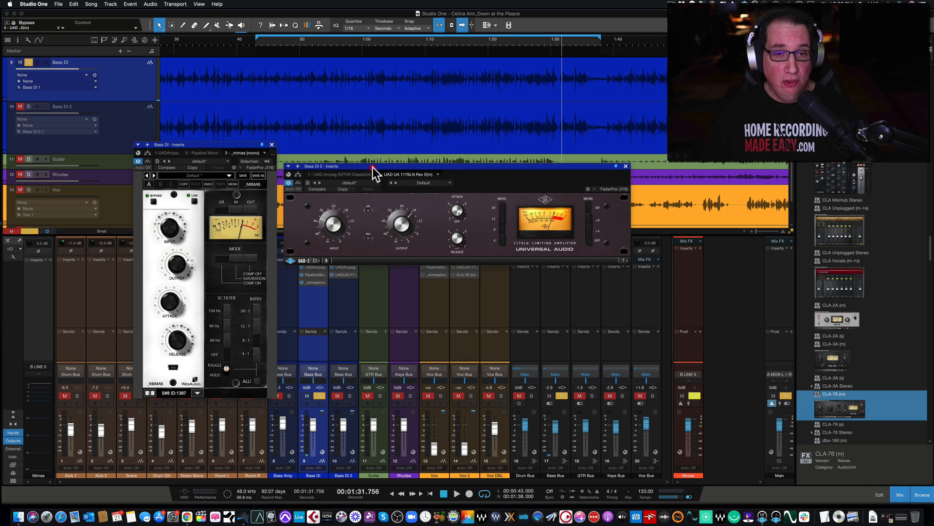
left_click_drag(205, 145, 200, 141)
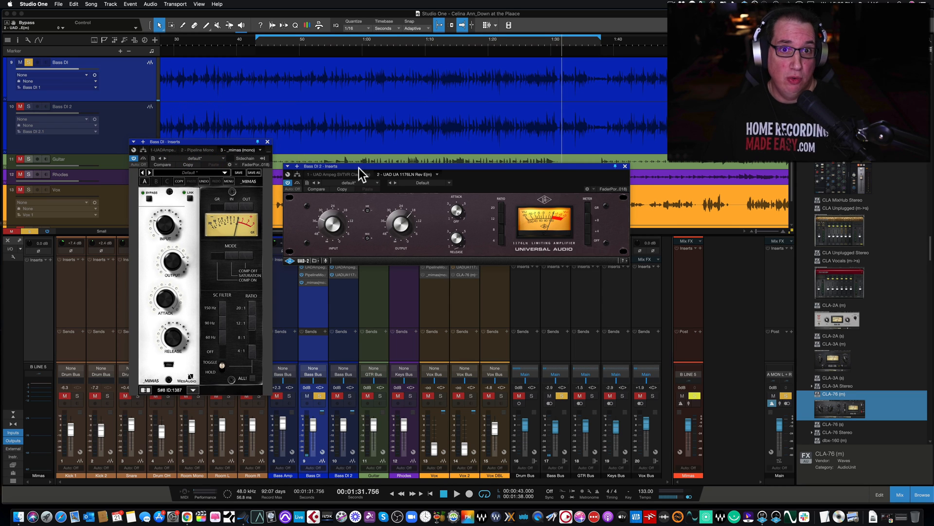
left_click_drag(361, 168, 360, 161)
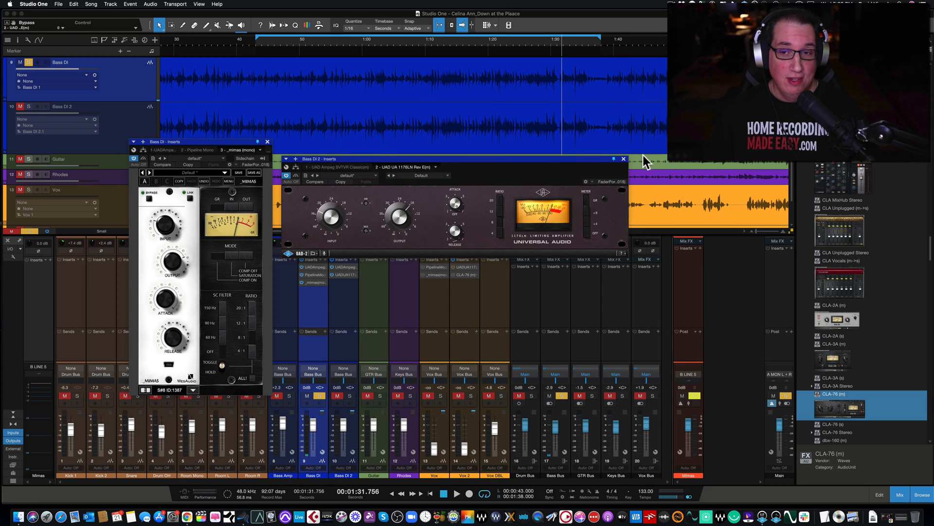
left_click(623, 159)
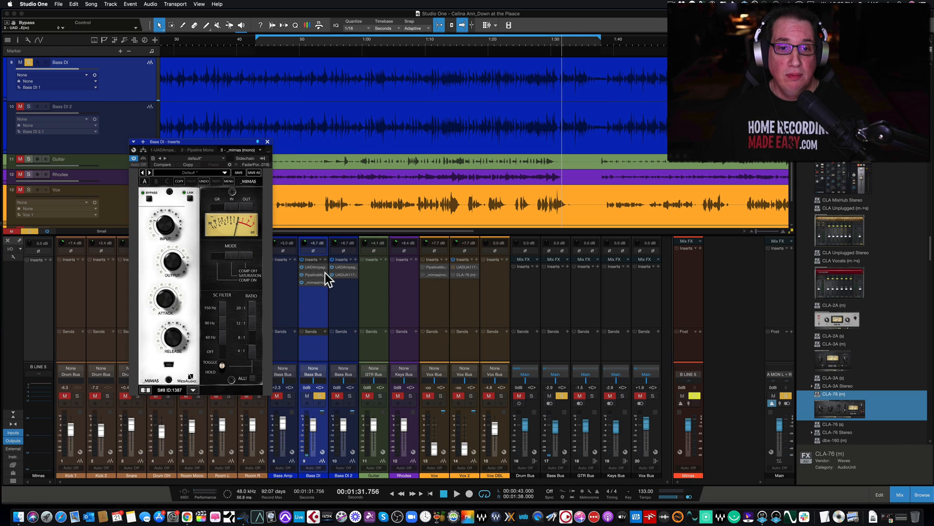
Select the Bass DI 2 channel and collapse the Waves folder in the effects browser
left_click(337, 300)
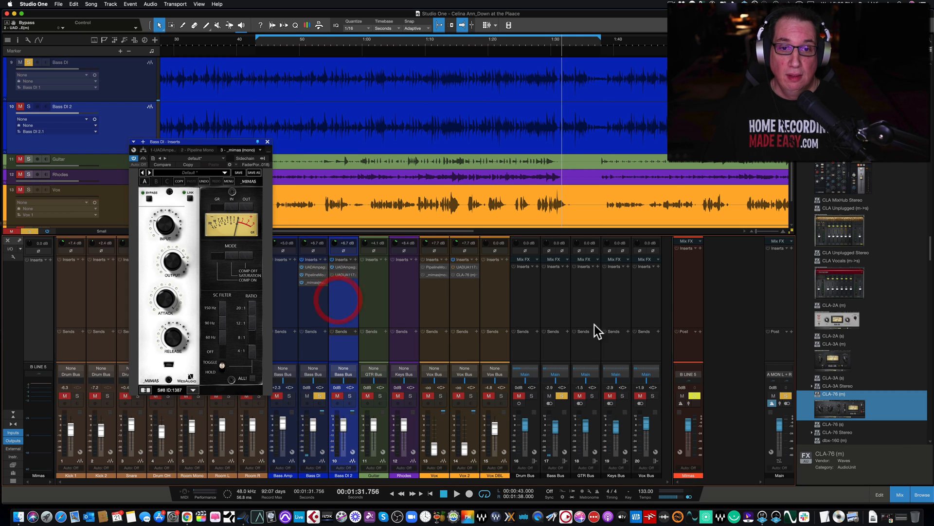
scroll(845, 357, "down", 3)
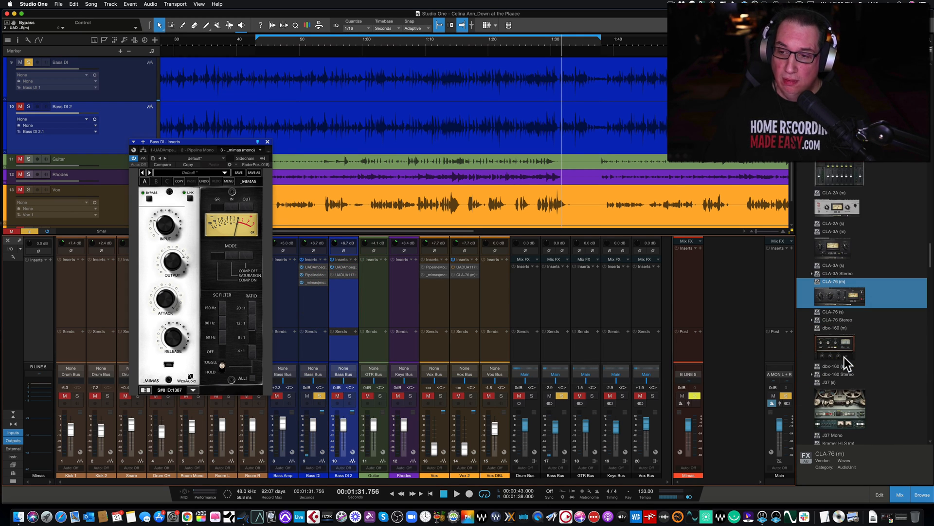
scroll(845, 357, "up", 10)
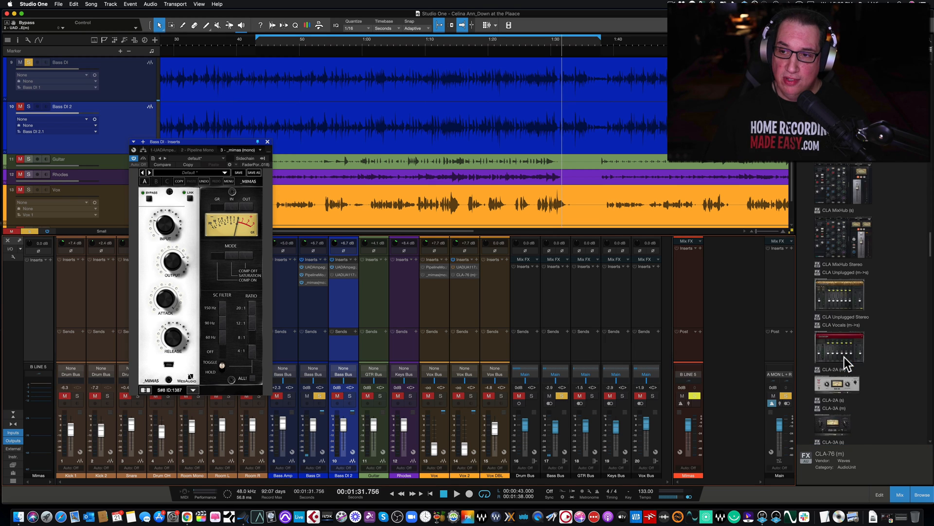
scroll(845, 357, "up", 10)
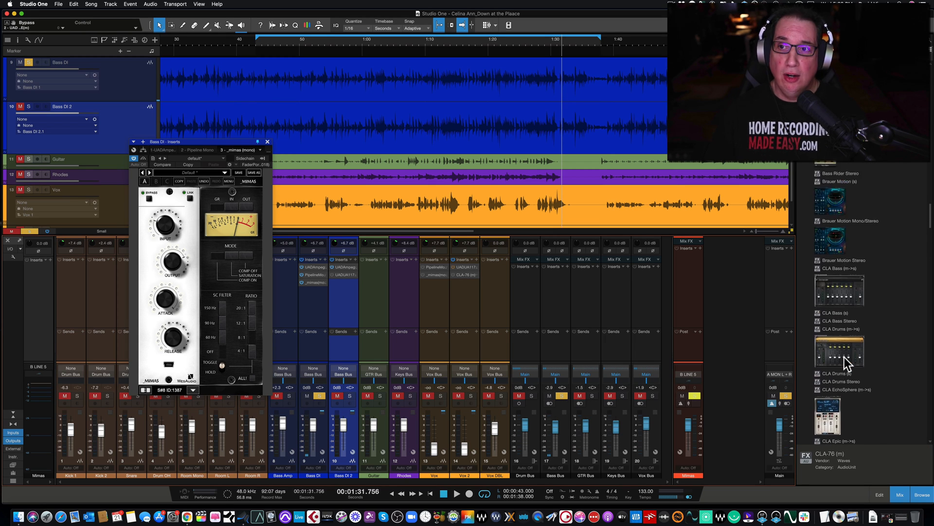
scroll(845, 357, "up", 10)
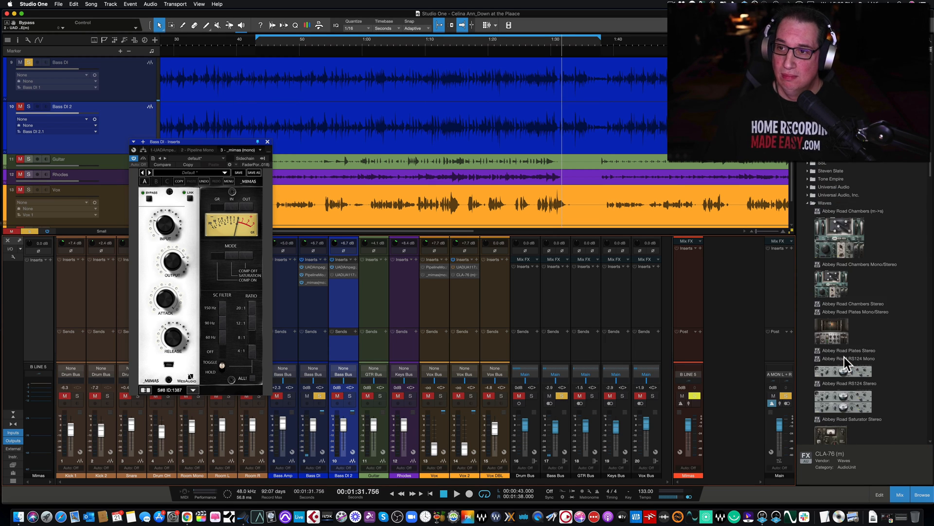
left_click(809, 251)
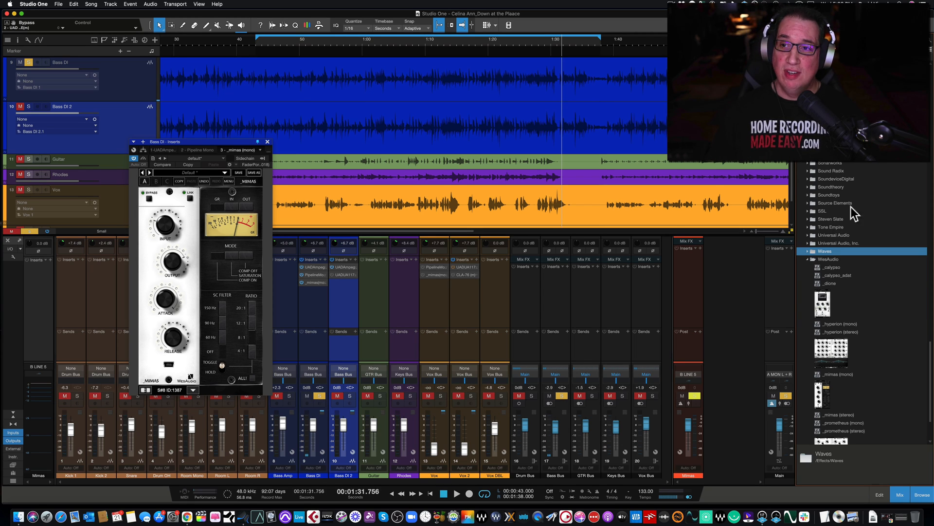
Collapse the PreSonus effects folder in the browser
scroll(833, 218, "up", 5)
scroll(834, 218, "up", 10)
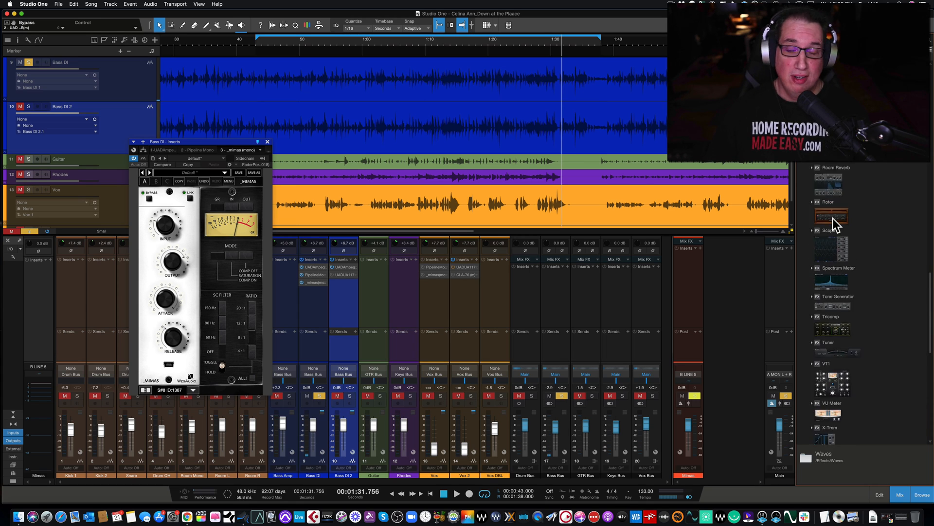
scroll(833, 218, "up", 15)
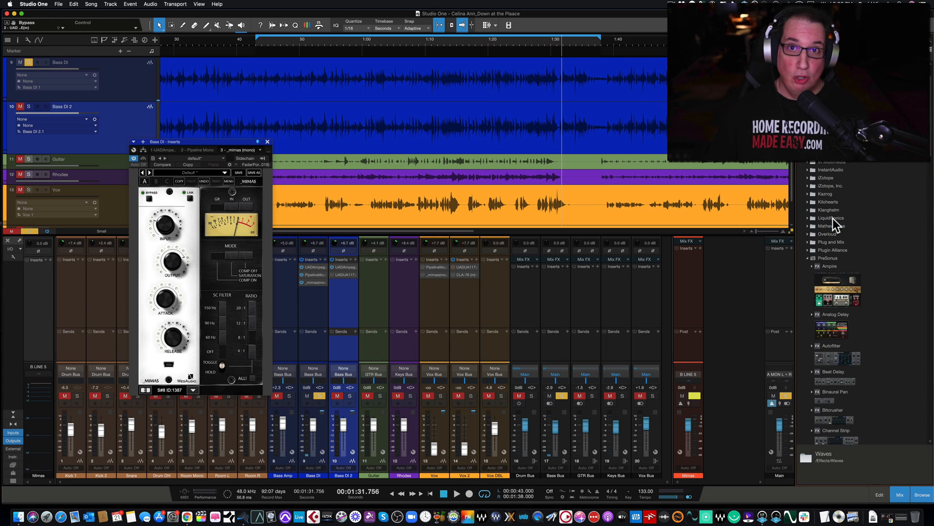
left_click(807, 259)
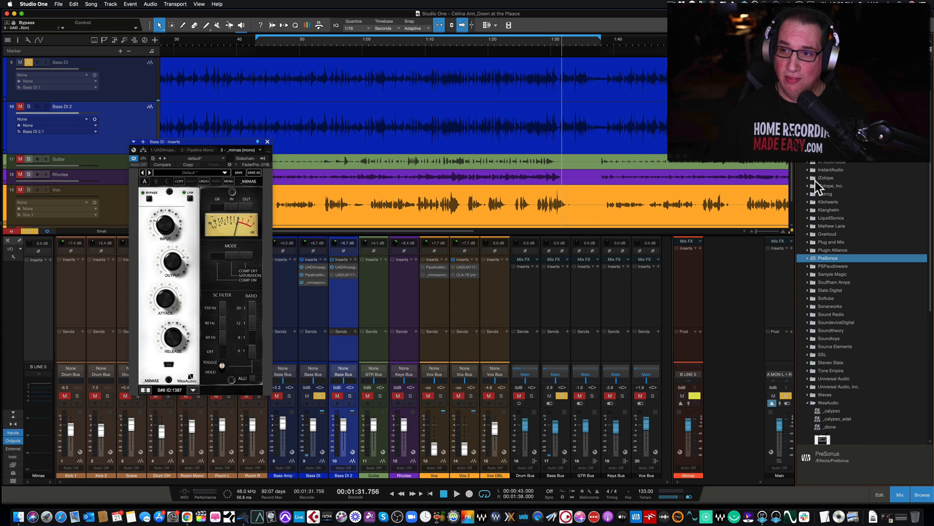
Look through the plugin vendor folders and expand the Overloud folder
scroll(823, 189, "up", 4)
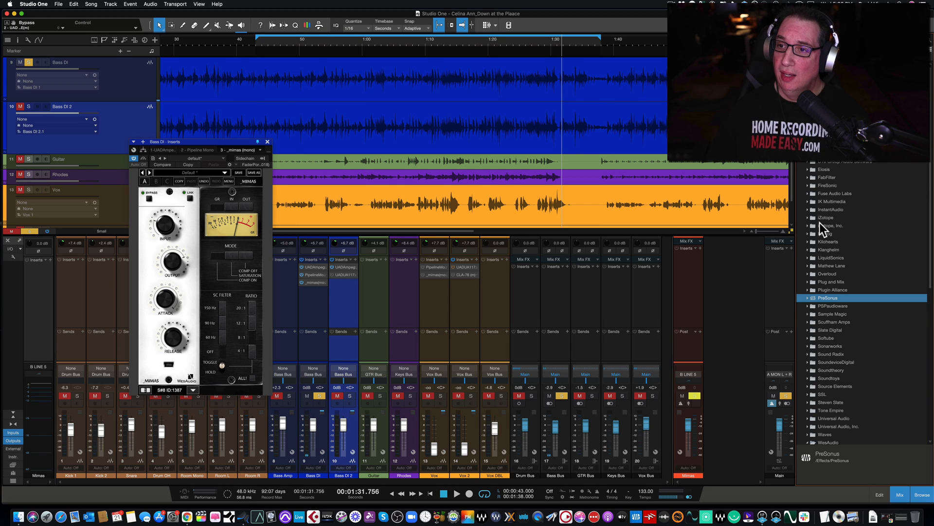
scroll(818, 234, "down", 1)
scroll(818, 232, "down", 1)
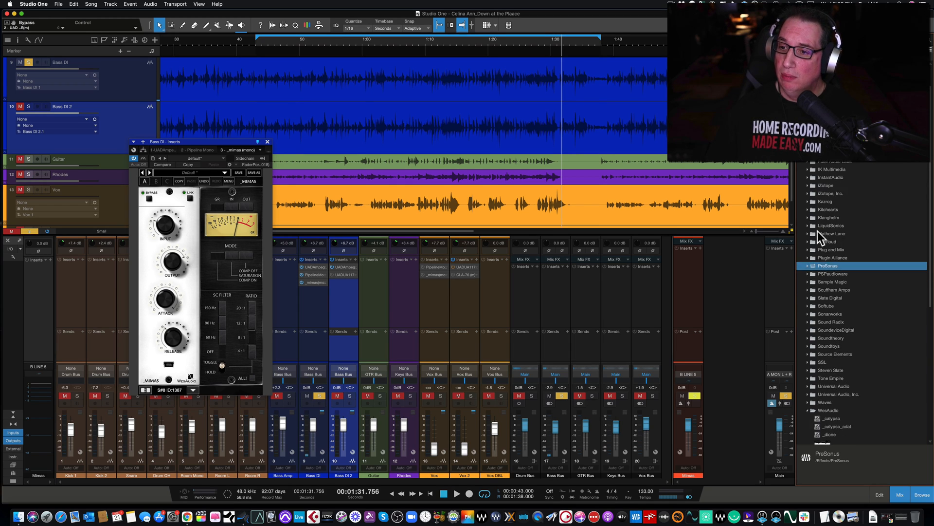
scroll(819, 220, "down", 1)
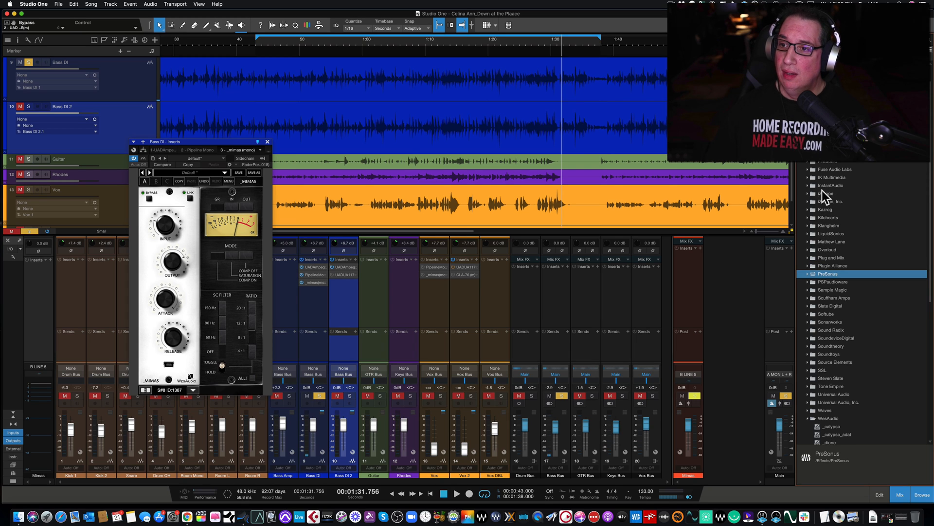
left_click(807, 250)
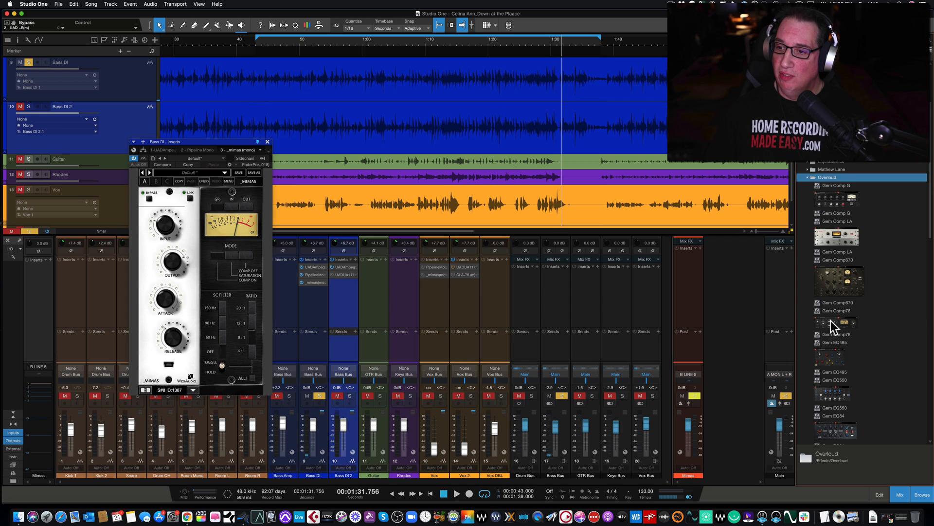
Insert Gem Comp76 on Bass DI 2 with its ratio at 0.25 and place its window beside the Mimas
left_click(831, 320)
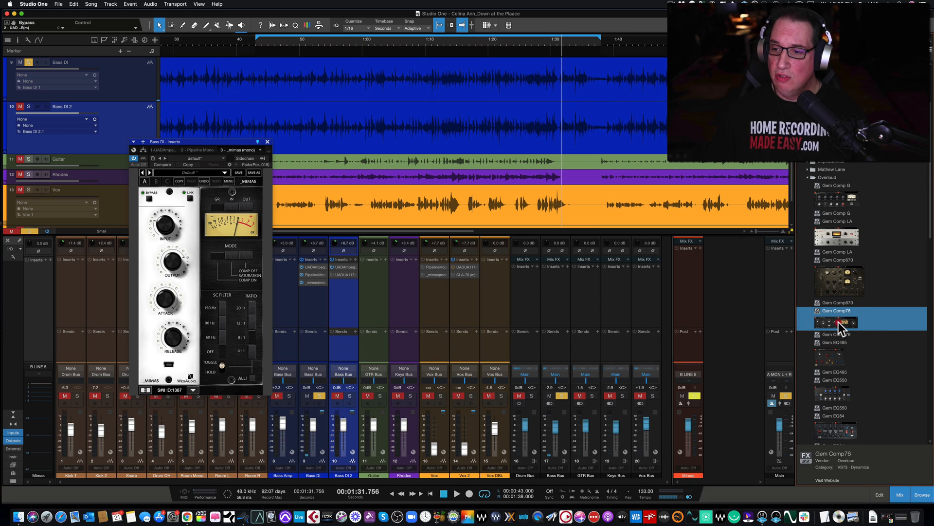
left_click_drag(839, 322, 343, 292)
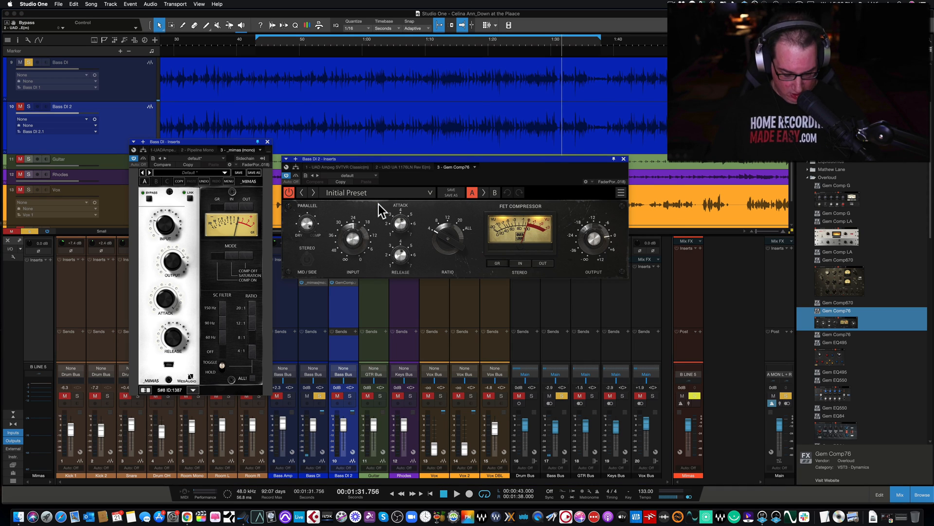
left_click_drag(392, 160, 387, 151)
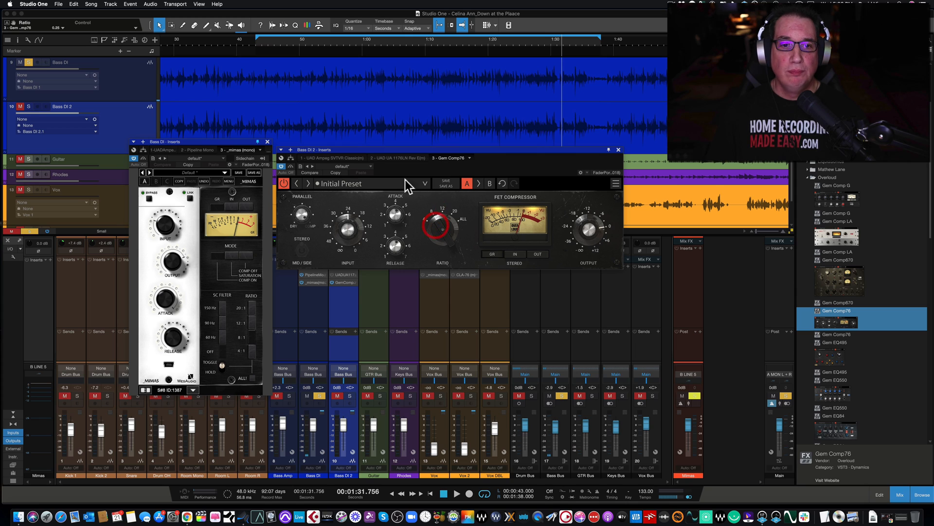
left_click_drag(387, 152, 390, 154)
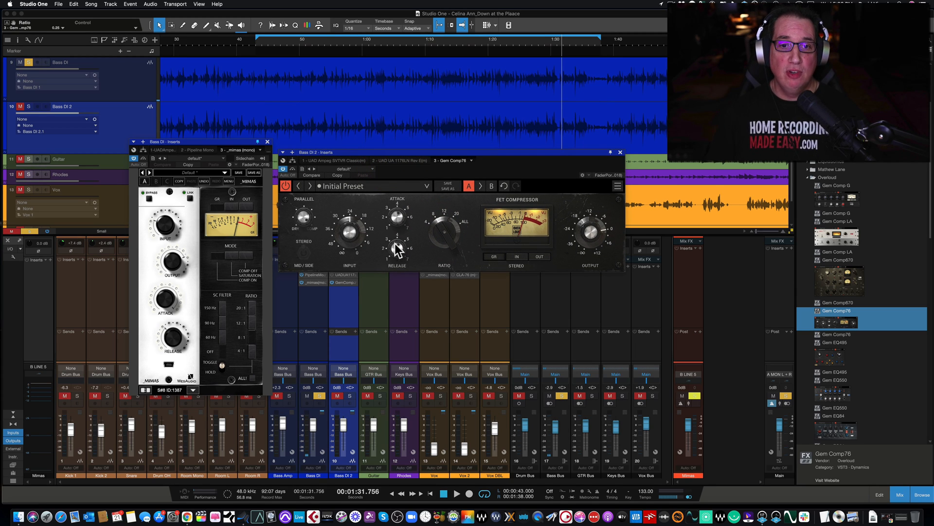
Solo Bass DI 2, set the Gem Comp76 output level to 0.57 and start playback
left_click(350, 396)
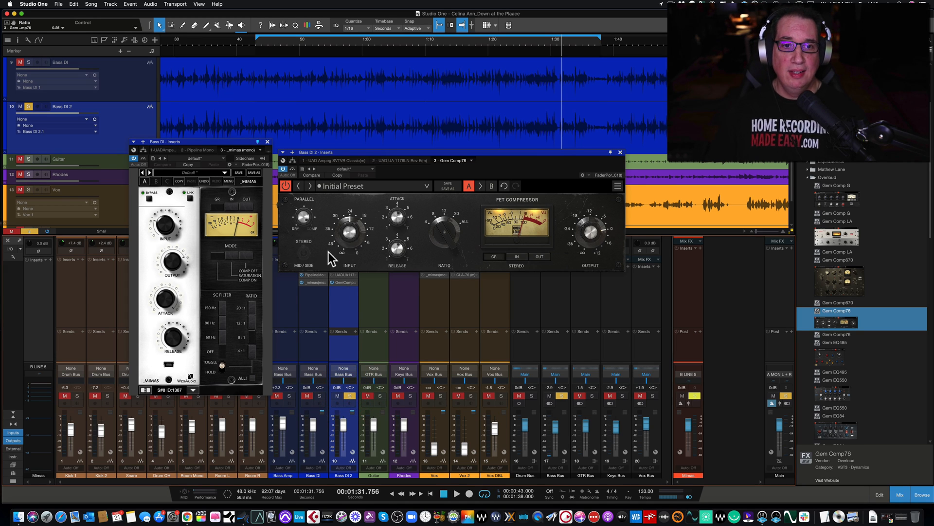
left_click(308, 199)
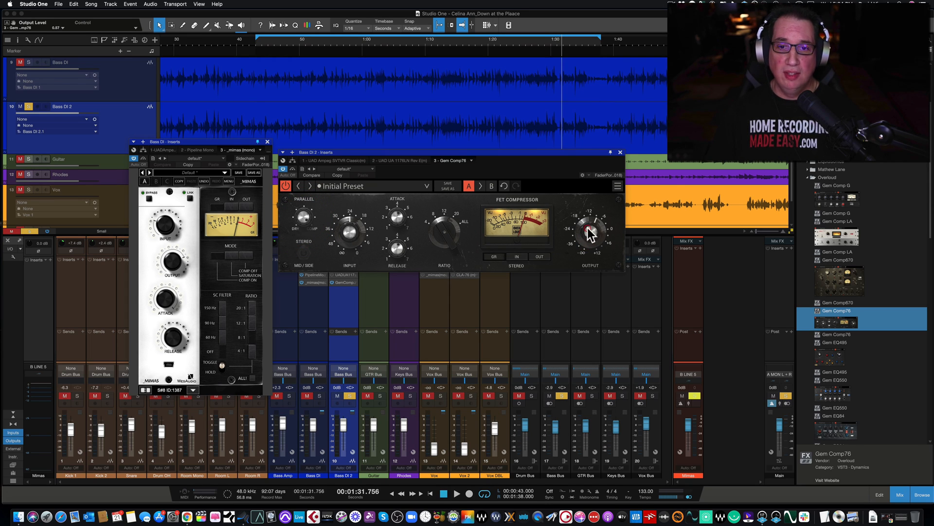
key("space")
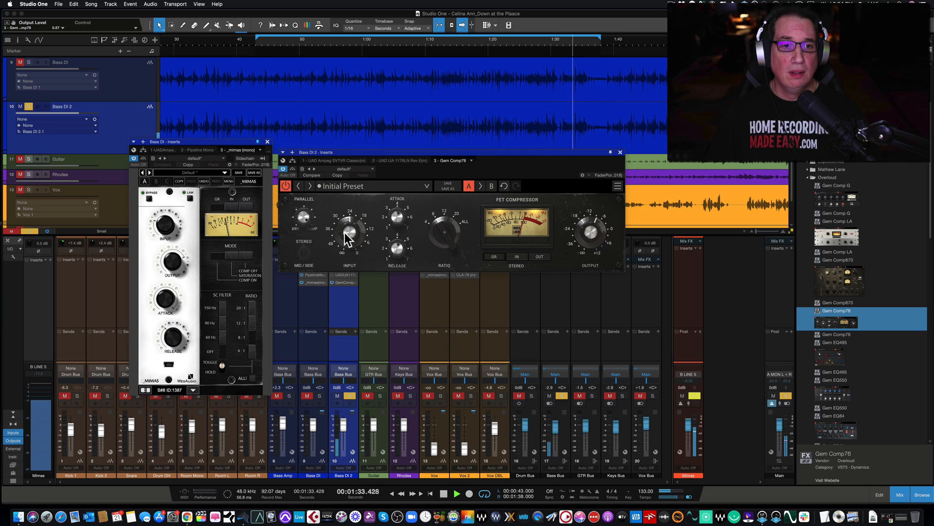
Raise the Gem Comp76 input gain during playback and set its attack to 1.00 and release to 0.00
left_click(347, 215)
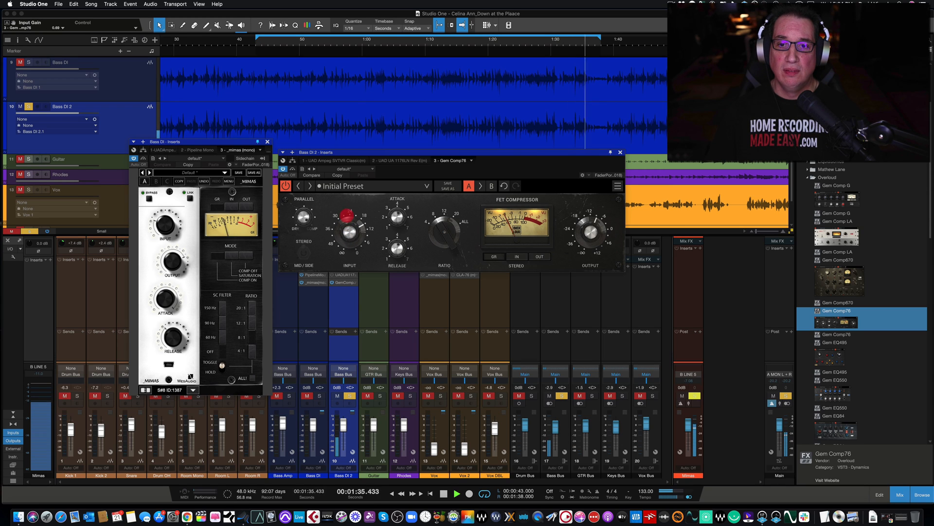
left_click_drag(347, 215, 347, 208)
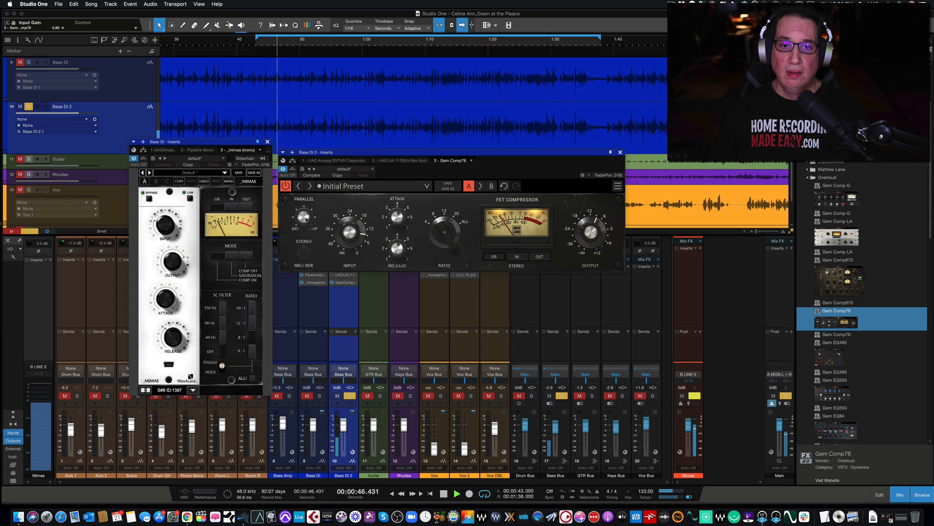
left_click(392, 256)
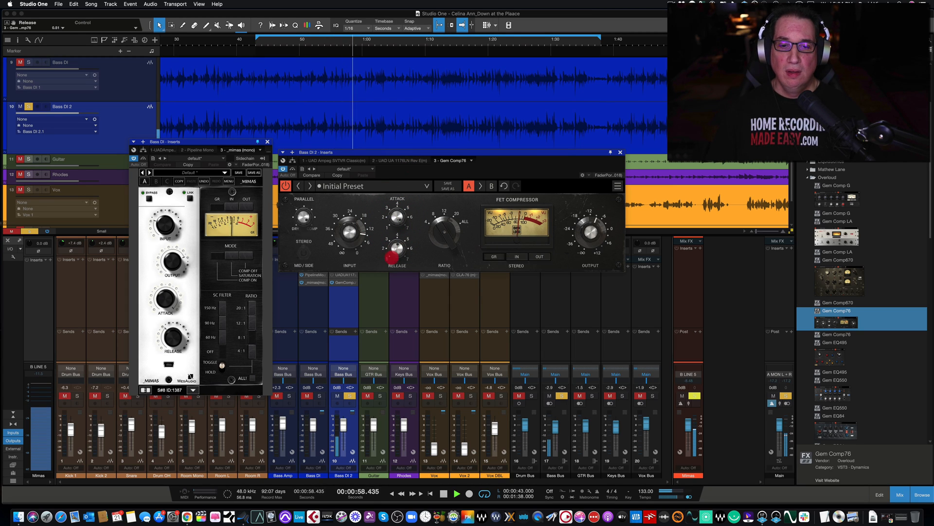
left_click_drag(392, 256, 389, 291)
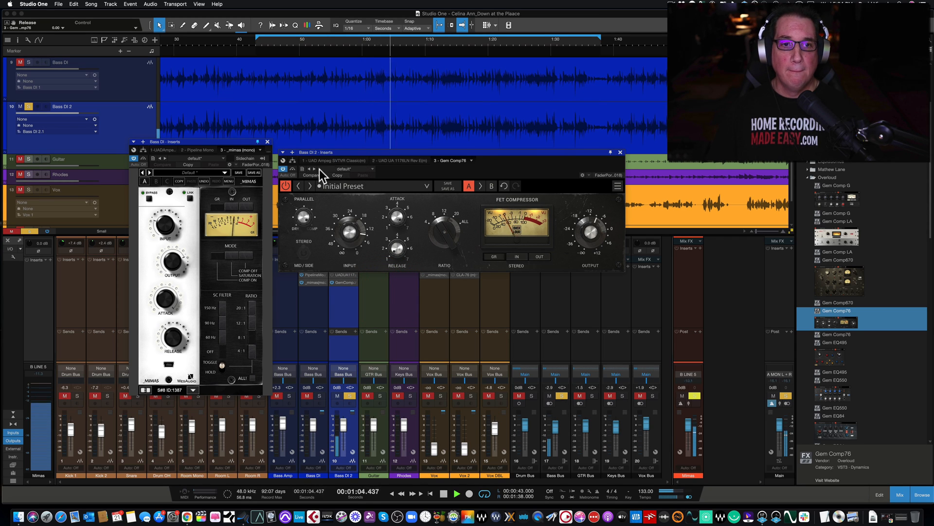
Compare Gem Comp76 bypassed and active, swap the solo to Bass DI and back to Bass DI 2, and stop playback
left_click(293, 168)
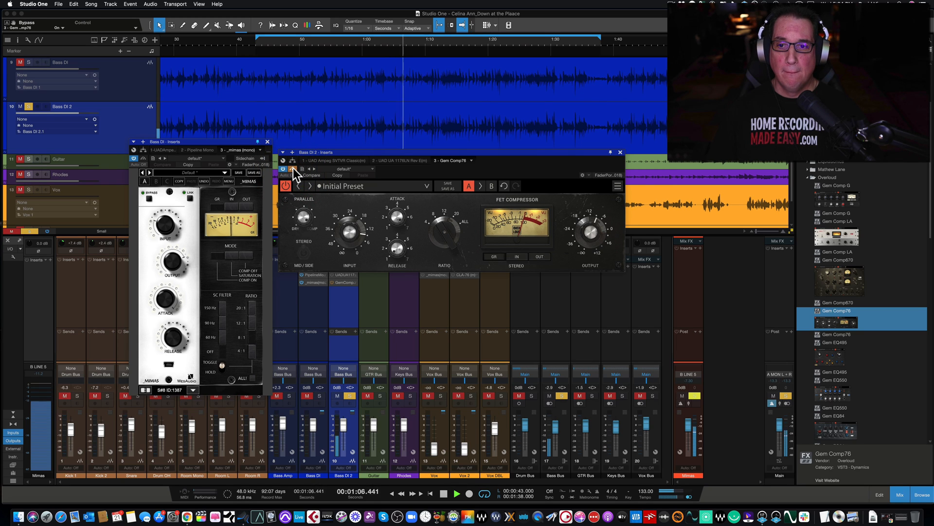
left_click(293, 169)
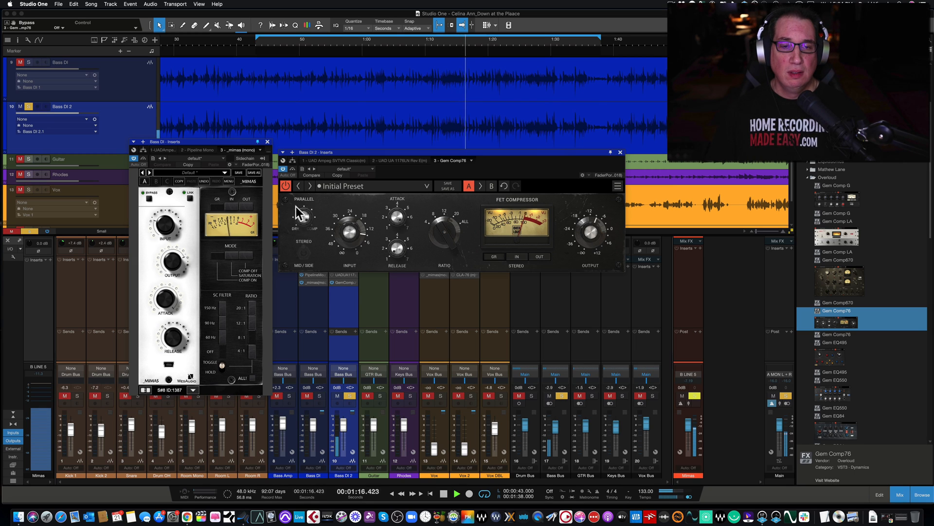
left_click(320, 396, "alt")
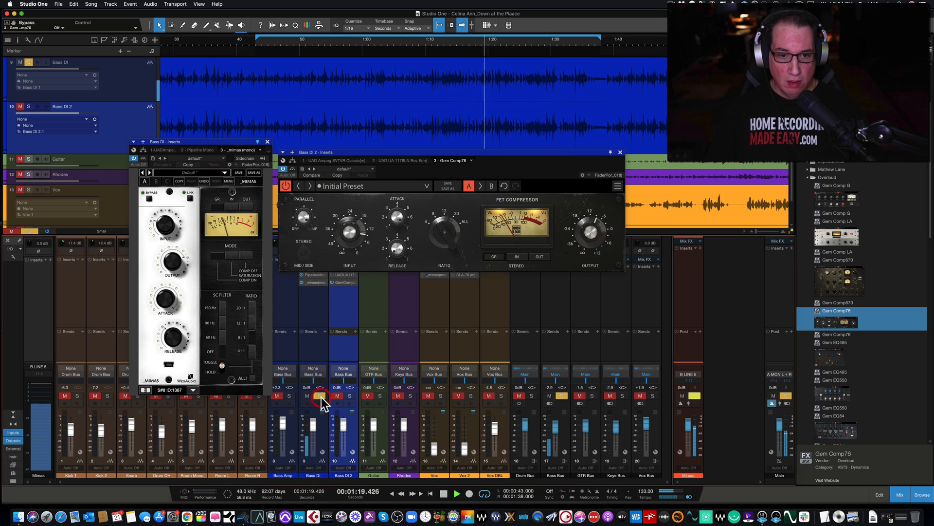
left_click(348, 397, "alt")
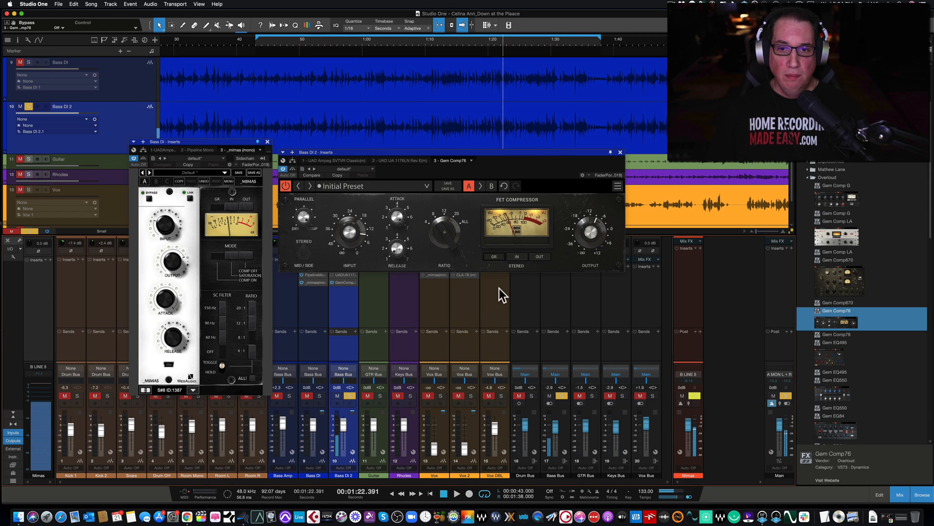
Lower the Gem Comp76 output level to 0.52 and move its window slightly higher
left_click(588, 230)
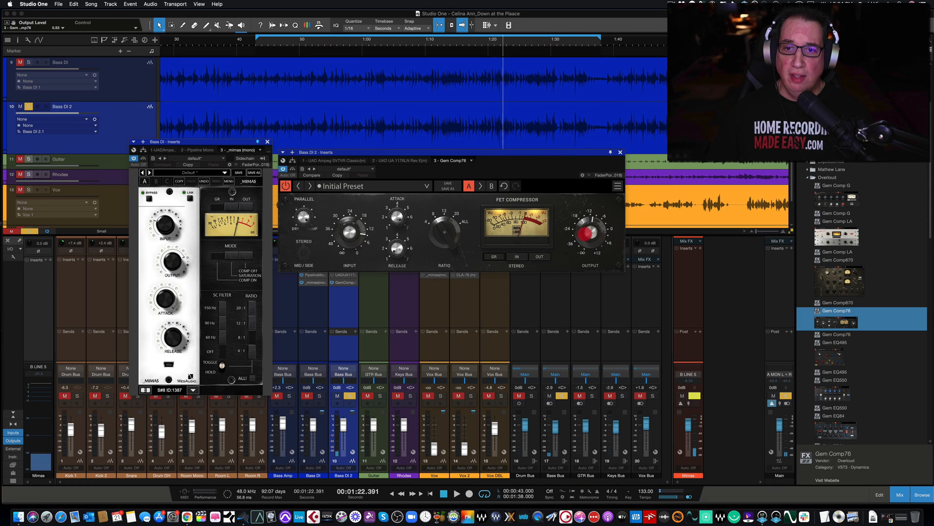
left_click_drag(588, 231, 588, 233)
left_click_drag(392, 153, 388, 147)
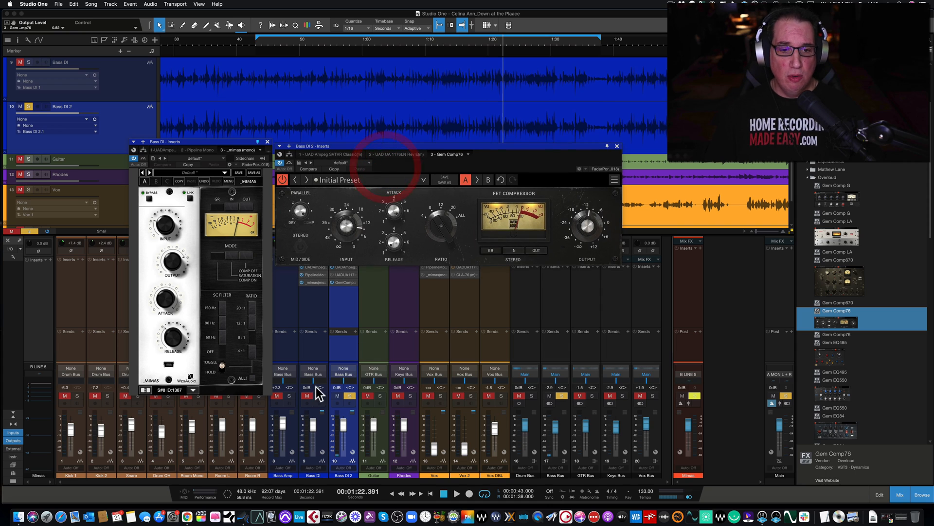
Solo and select Bass DI, close the Ampeg window, and reopen Gem Comp76 with its window pinned beside the Mimas
left_click(320, 395)
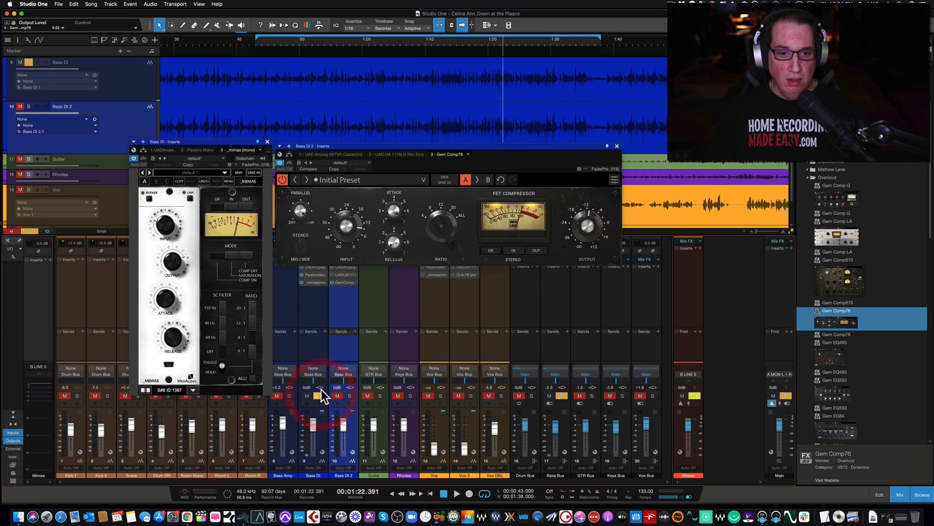
left_click(312, 352)
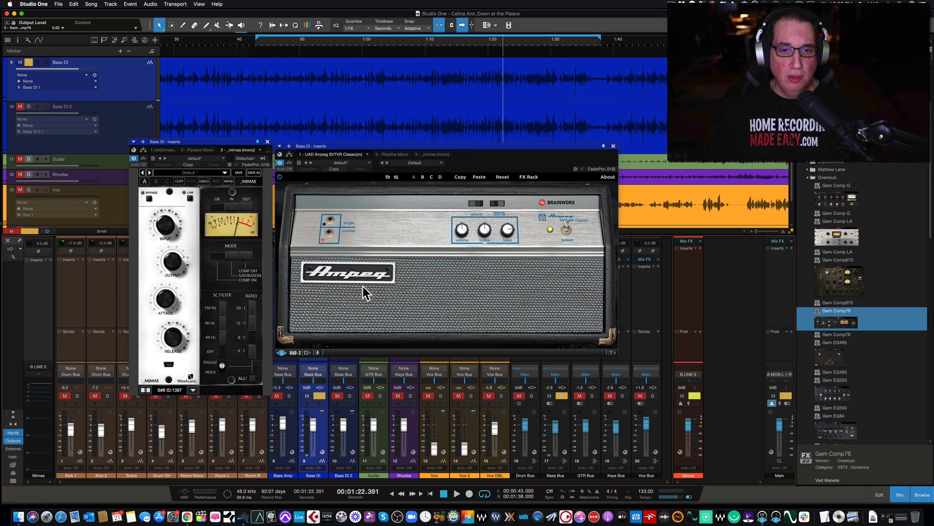
left_click(614, 146)
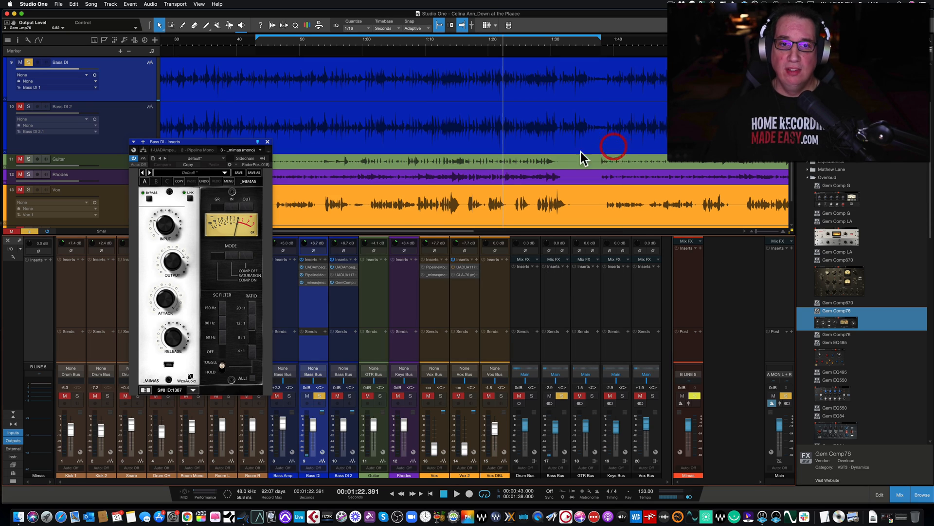
left_click(343, 282)
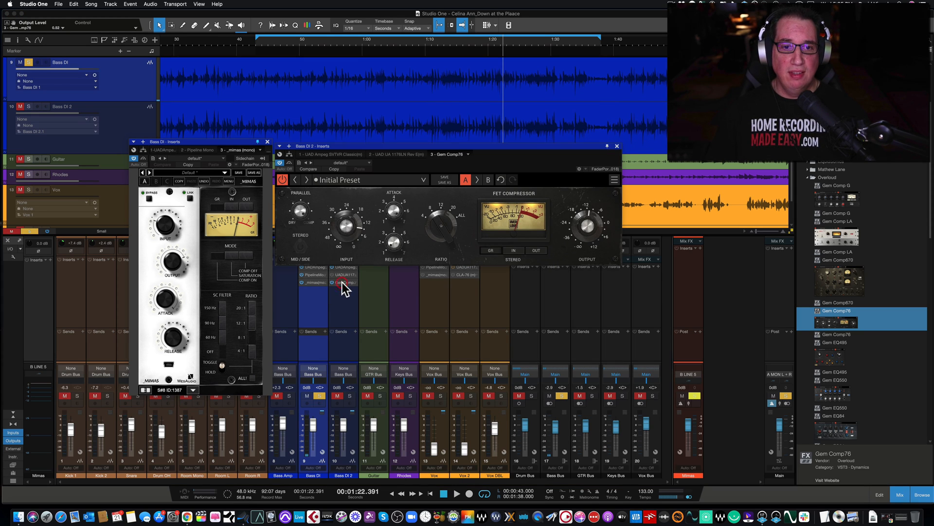
left_click(607, 146)
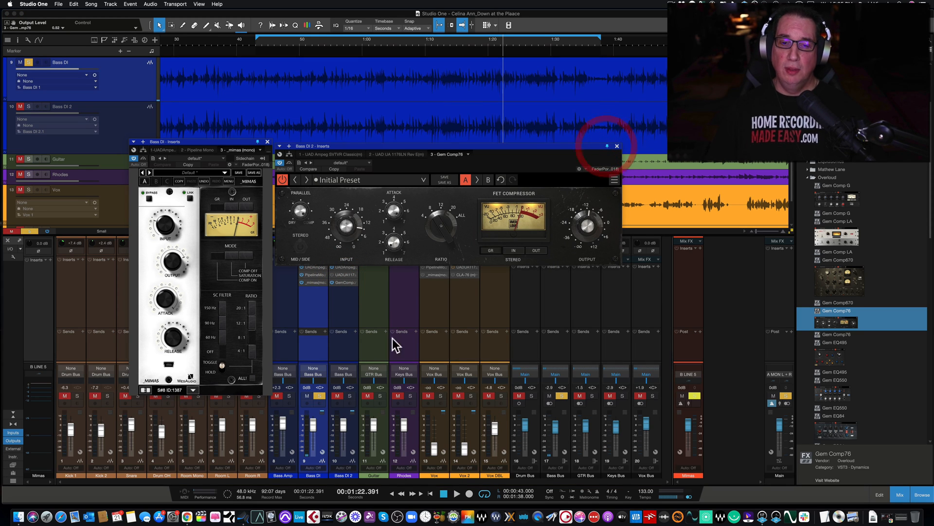
Move the Mimas window slightly higher and switch the channel selection from Bass DI 2 back to Bass DI
left_click(310, 358)
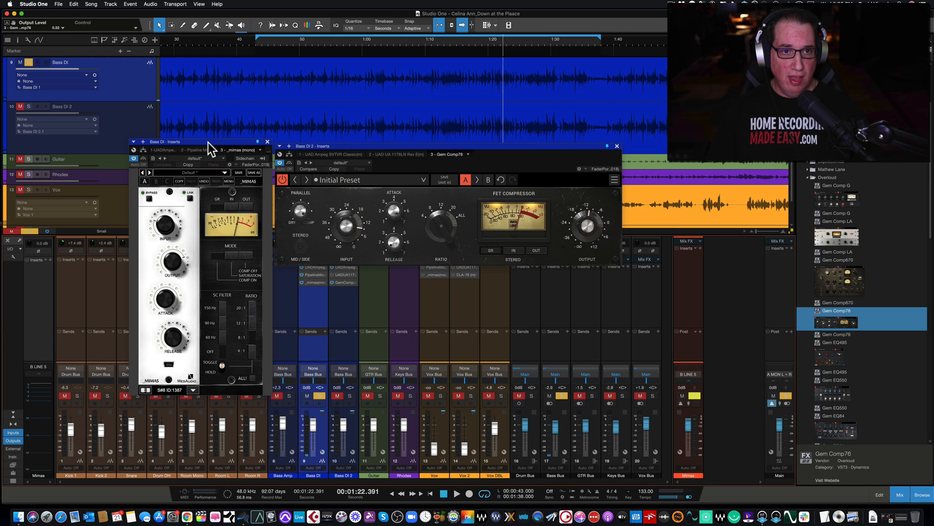
left_click_drag(208, 143, 210, 138)
left_click(338, 346)
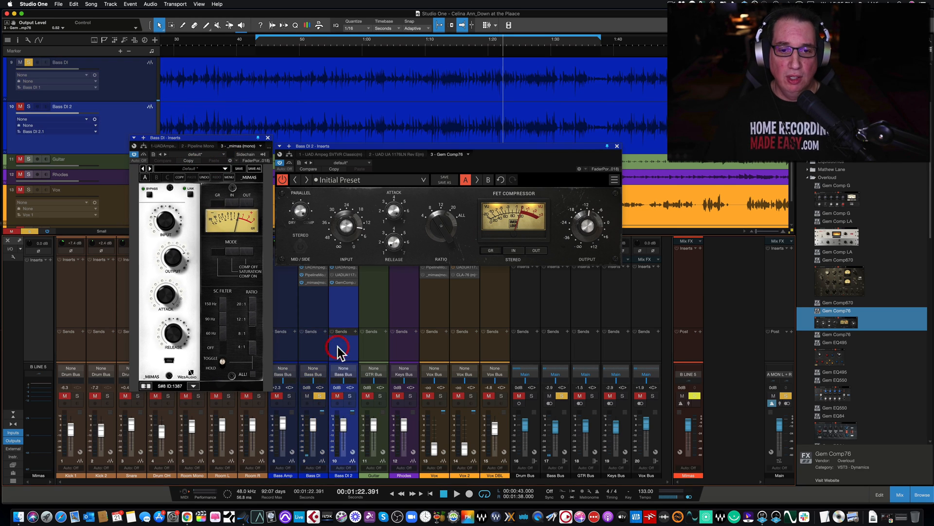
left_click(321, 349)
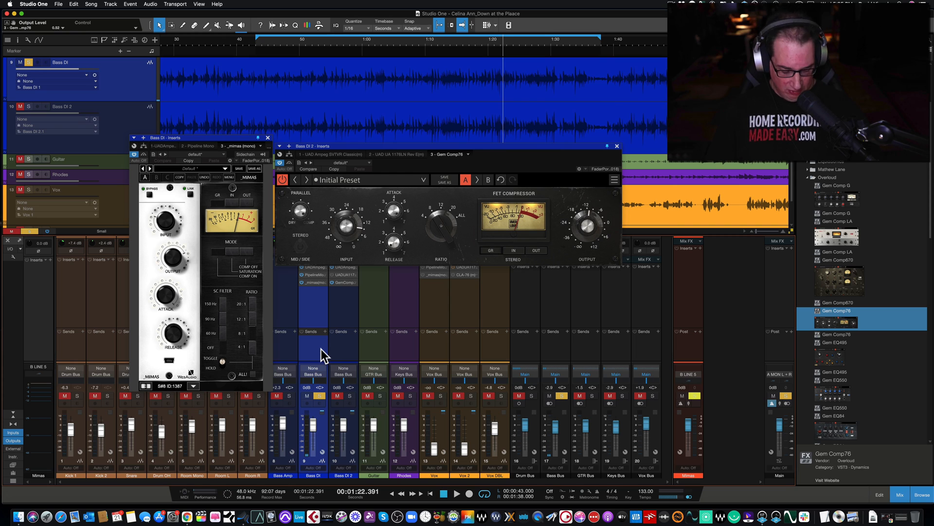
Set the Gem Comp76 release to 1.00 during playback from near the loop start, stop playback, and move its window slightly higher
left_click(259, 46)
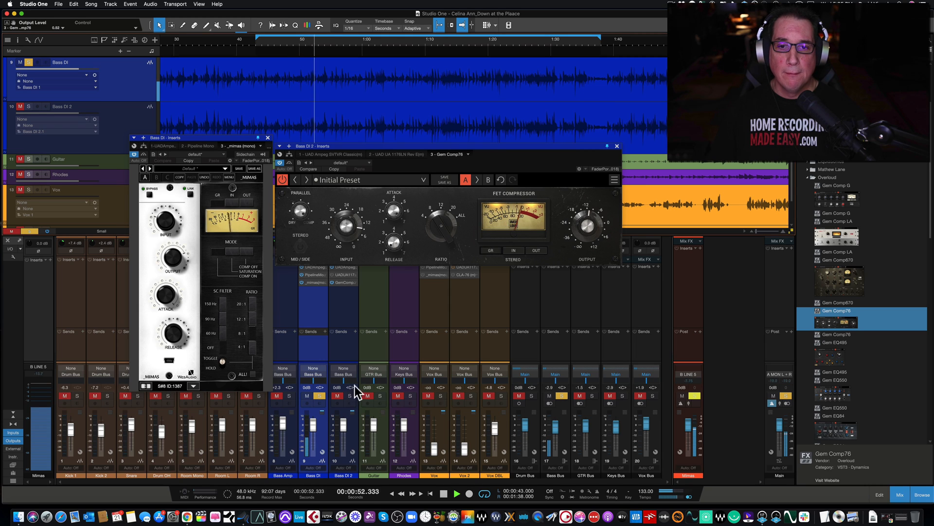
left_click_drag(392, 242, 412, 128)
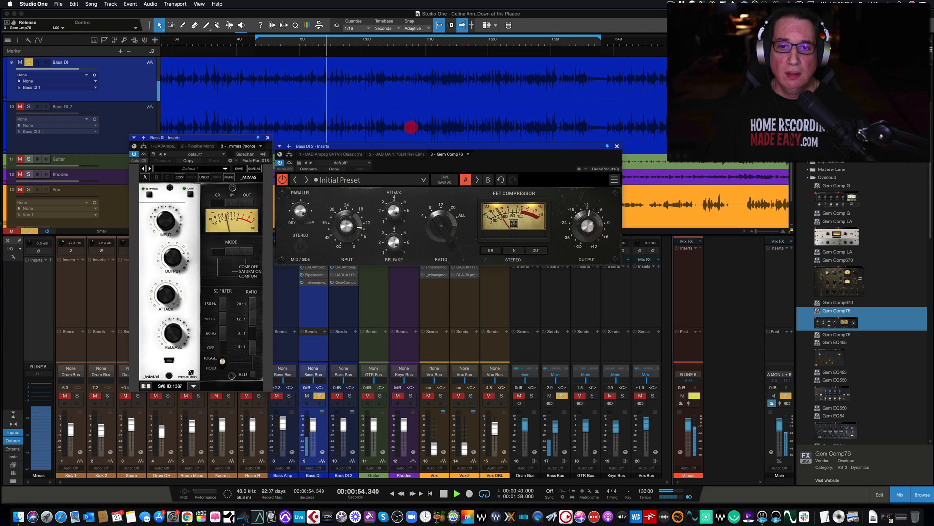
key("space")
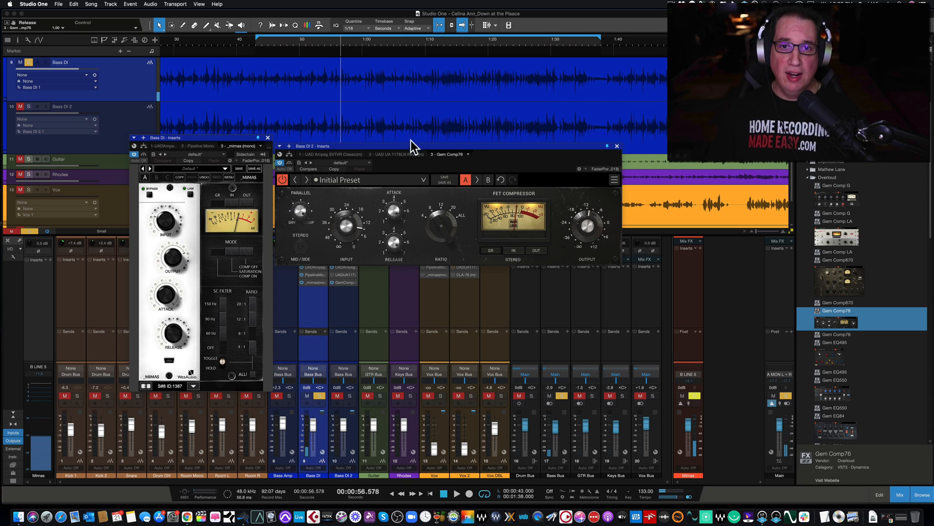
left_click_drag(410, 145, 411, 139)
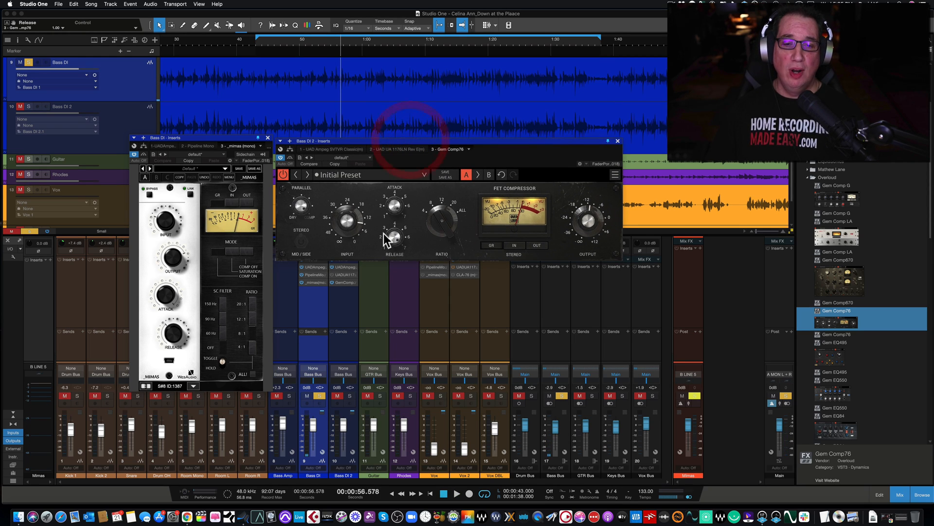
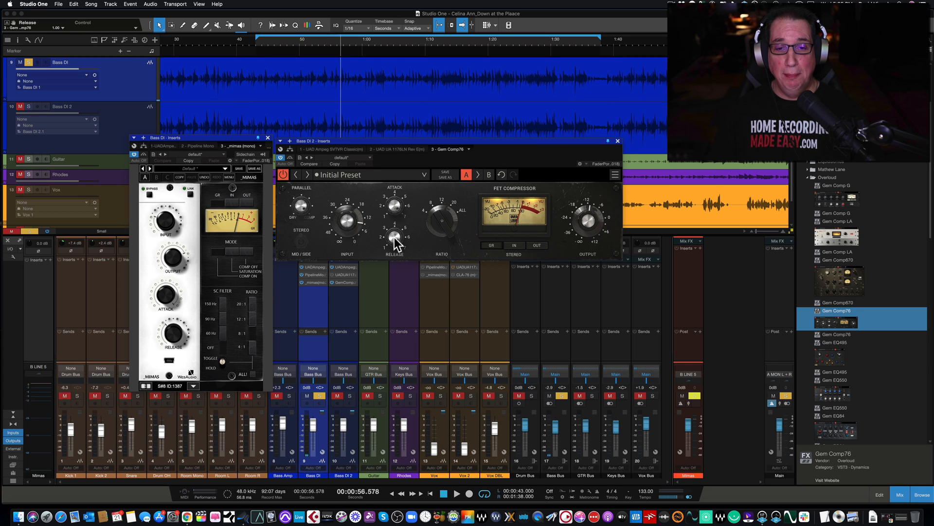
Solo Bass DI 2, play it back, and adjust the Gem Comp76 release and attack by ear
left_click(350, 395)
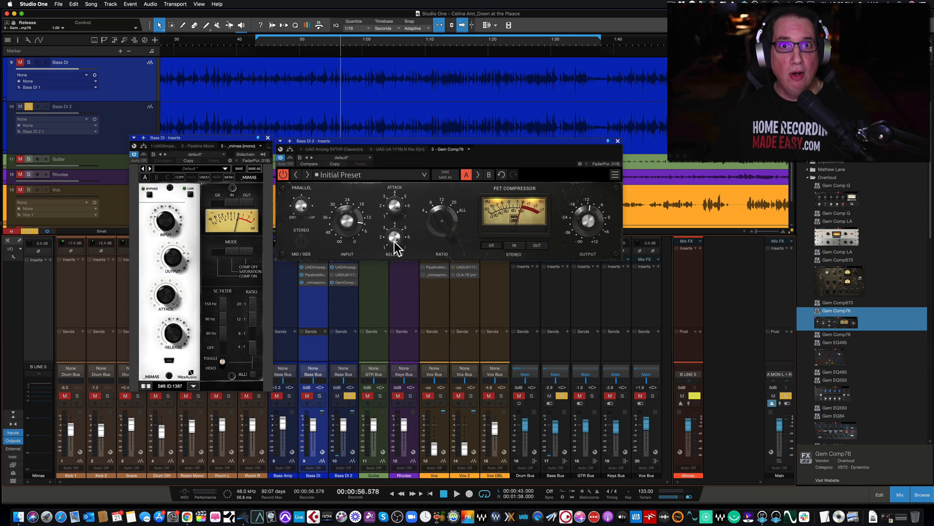
key("space")
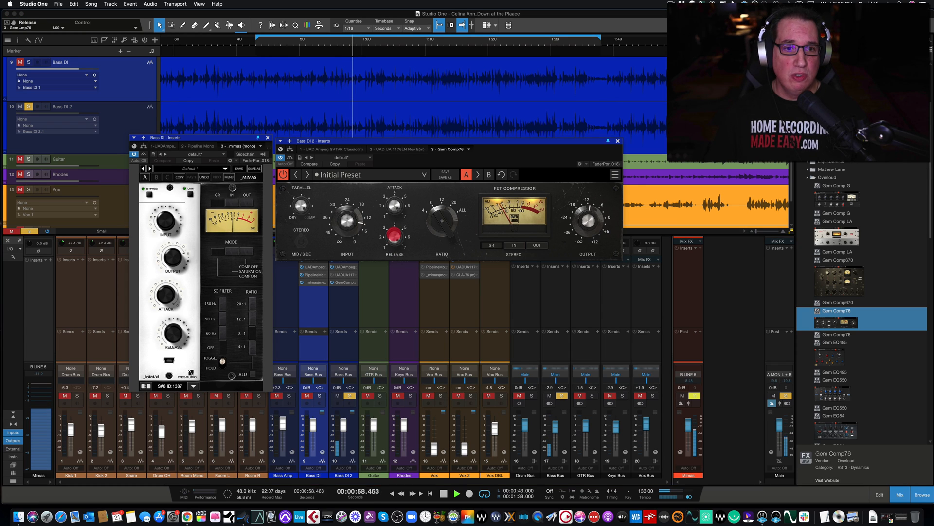
mouse_move(394, 242)
left_mouse_down()
mouse_move(387, 283)
mouse_move(390, 266)
left_mouse_up()
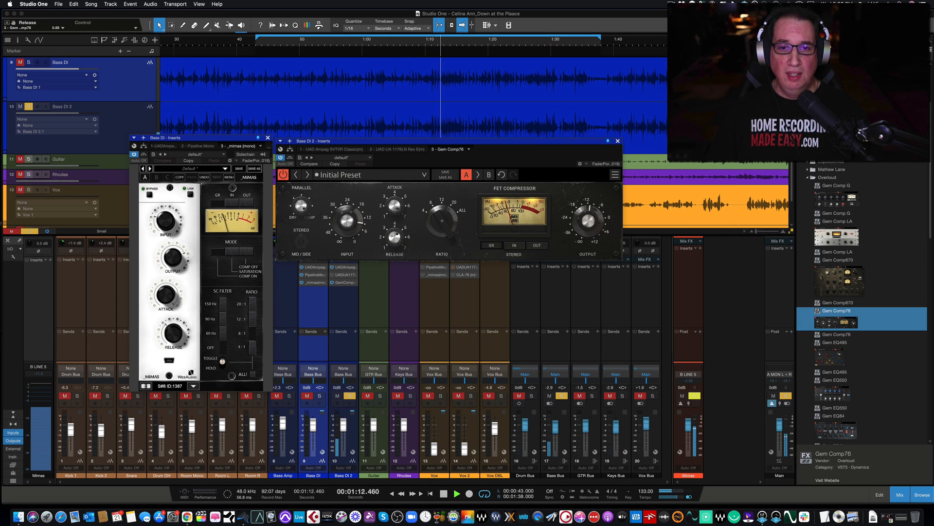
left_click_drag(394, 204, 380, 294)
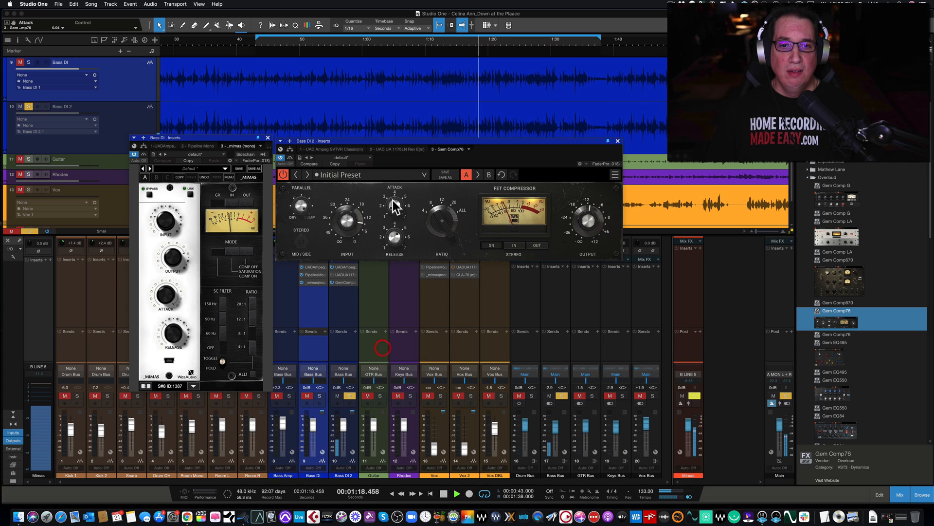
left_click_drag(390, 208, 410, 35)
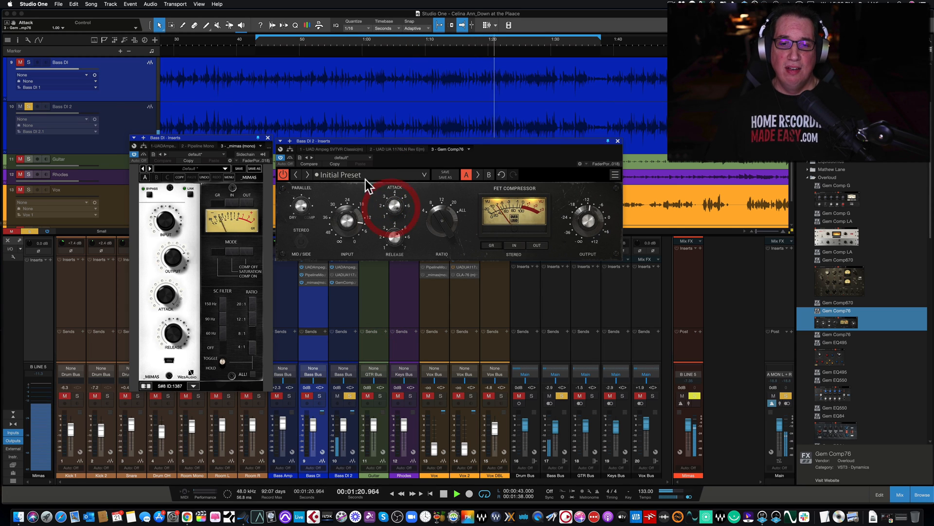
Check the Gem Comp76 bypass, set its input gain to 0.75, and stop playback with the cursor back at the loop start
left_click(291, 158)
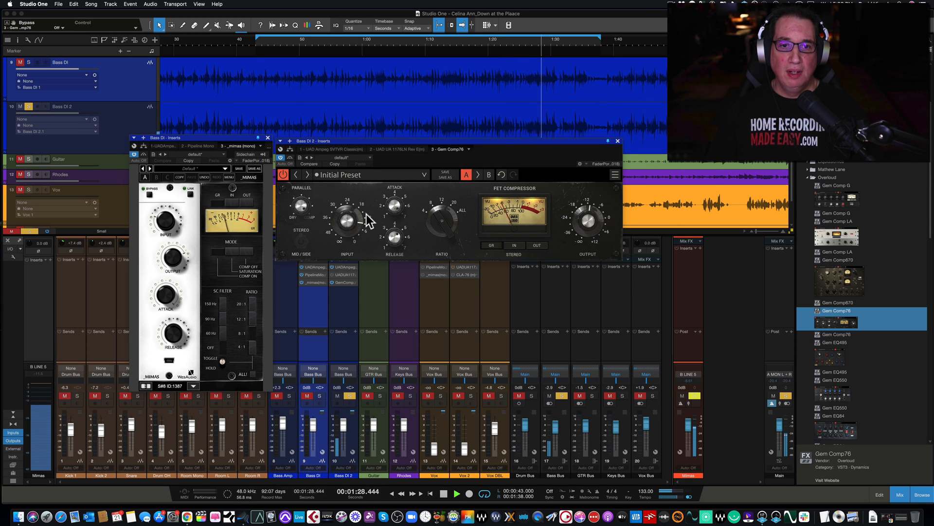
left_click(345, 220)
left_click_drag(345, 220, 345, 221)
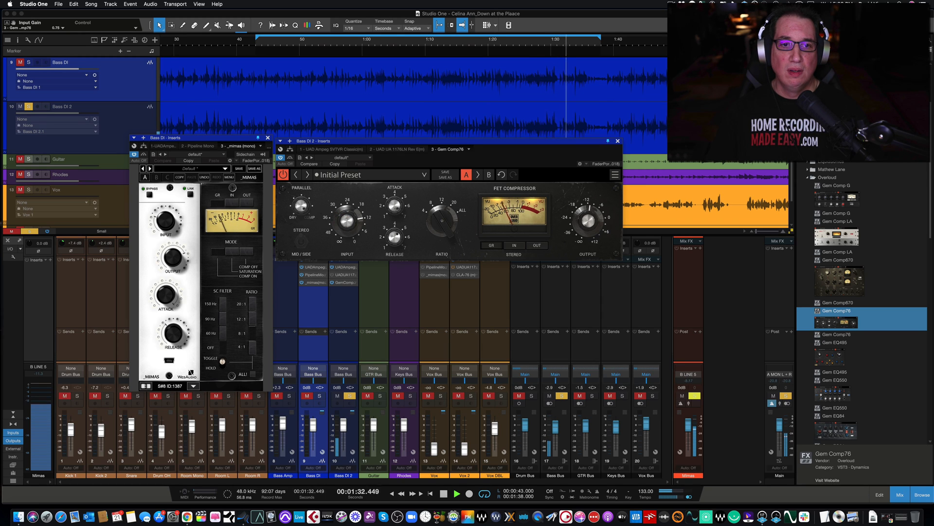
key("space")
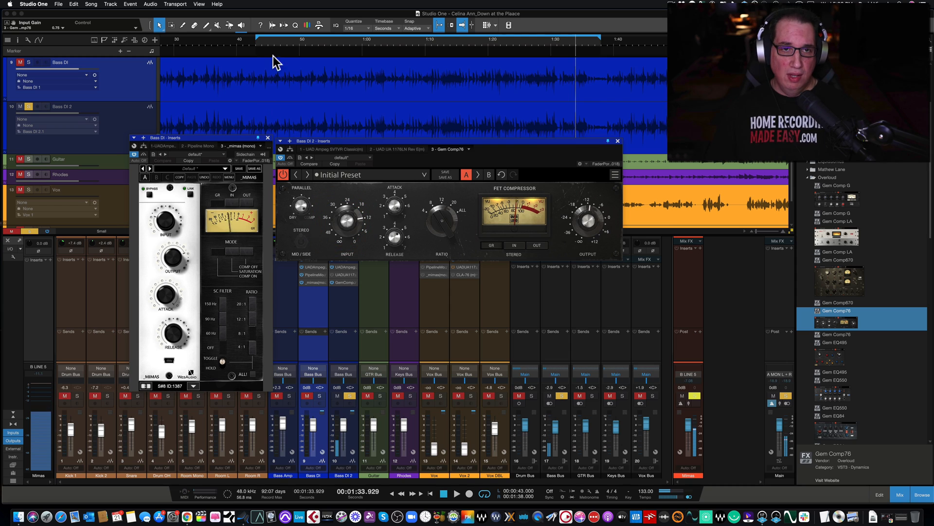
left_click(259, 43)
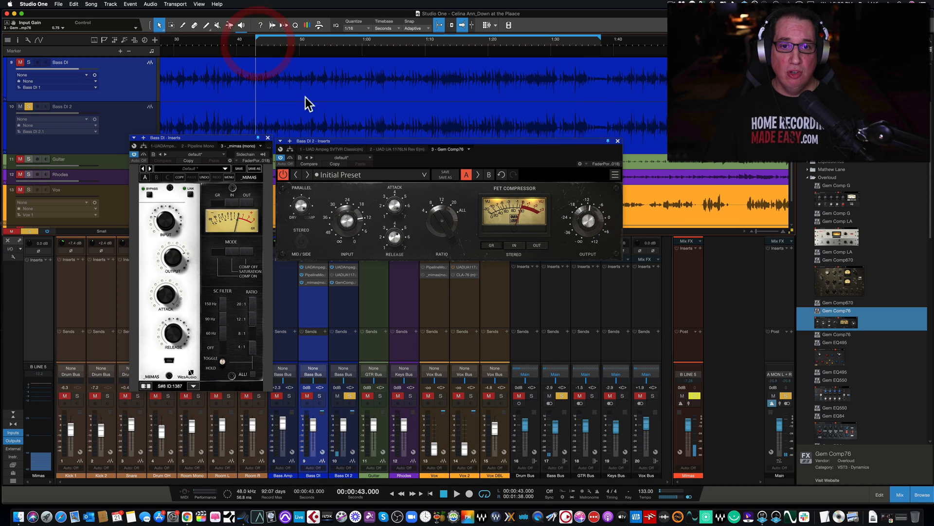
left_click(366, 142)
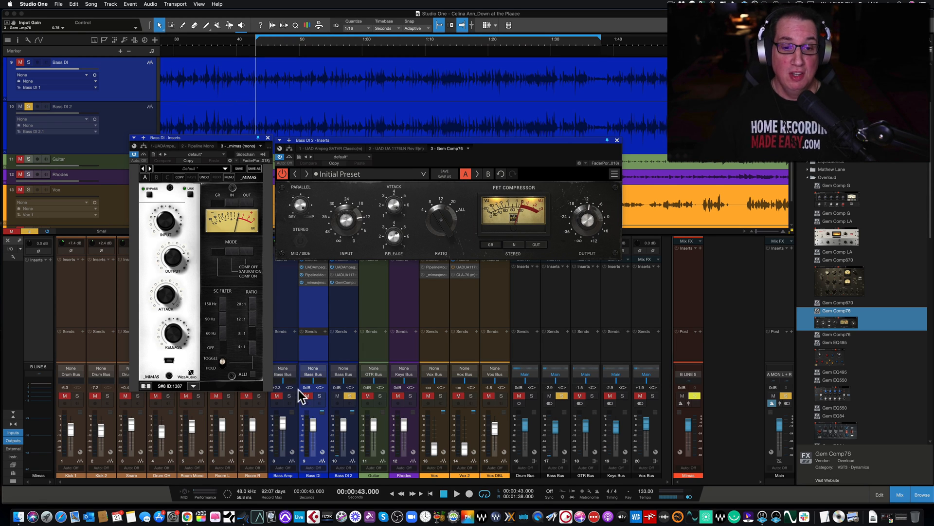
Compare Bass DI with Bass DI 2 by alternating exclusive solo between them during playback from the loop start
left_click(316, 395)
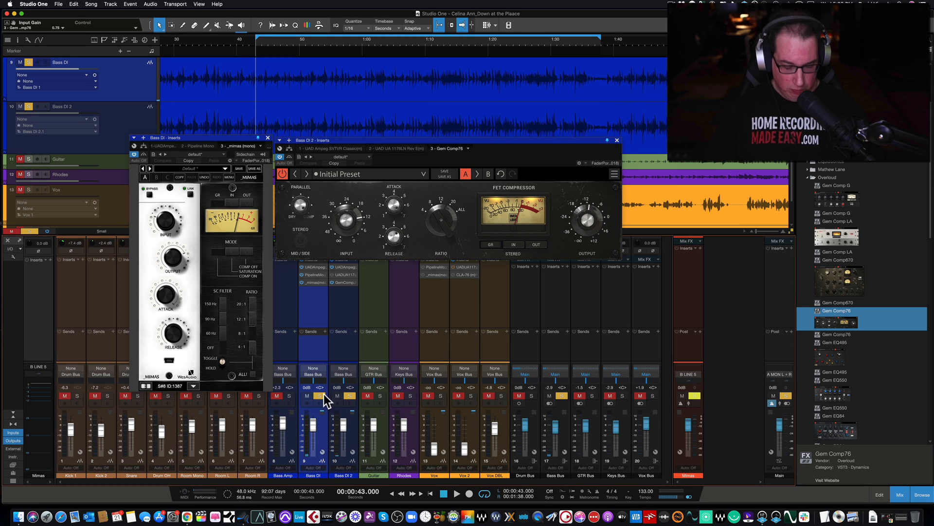
left_click(322, 396, "alt")
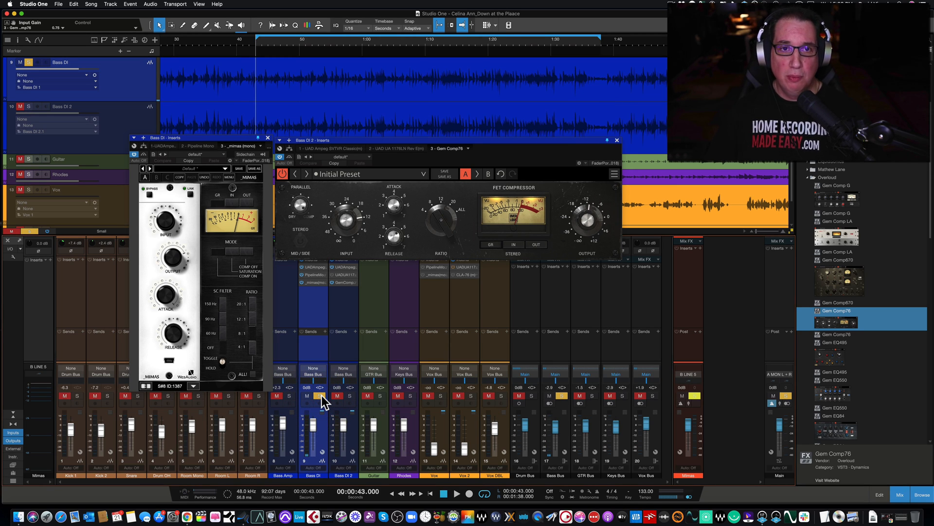
key("space")
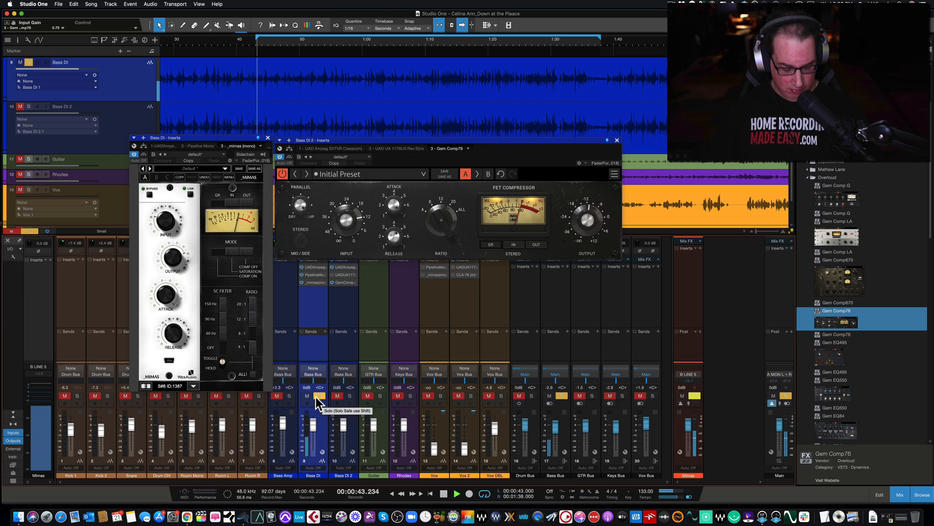
left_click(349, 396)
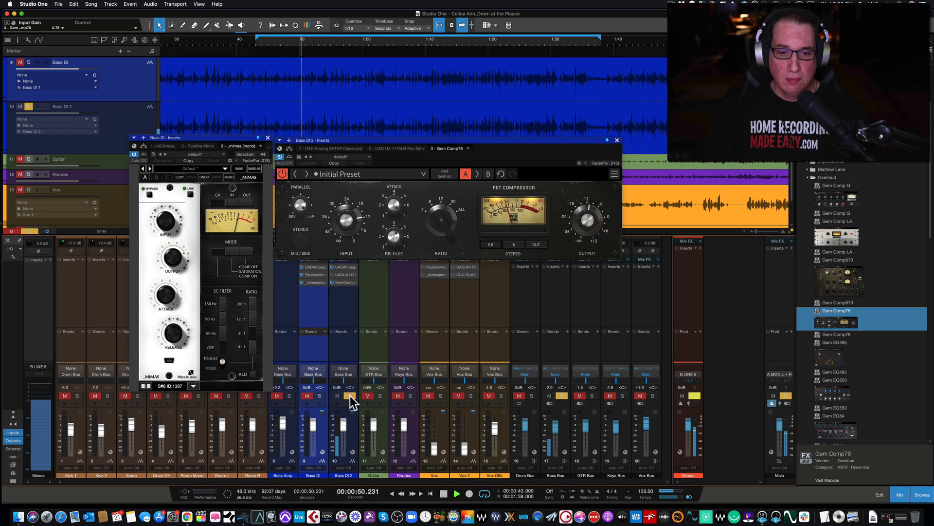
left_click(319, 396)
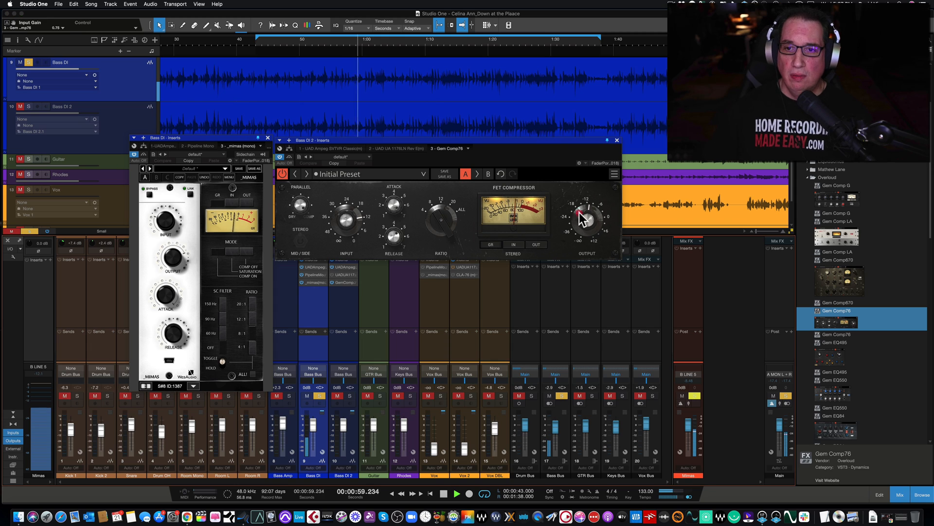
Set the Gem Comp76 output level to 0.55, compare Bass DI 2 with Bass DI in solo, and stop playback
left_click_drag(580, 211, 580, 208)
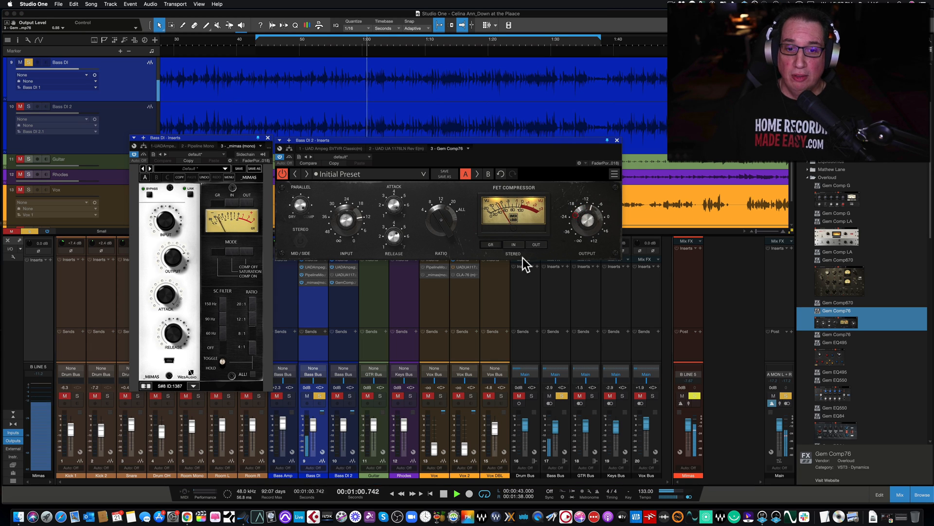
left_click(349, 396)
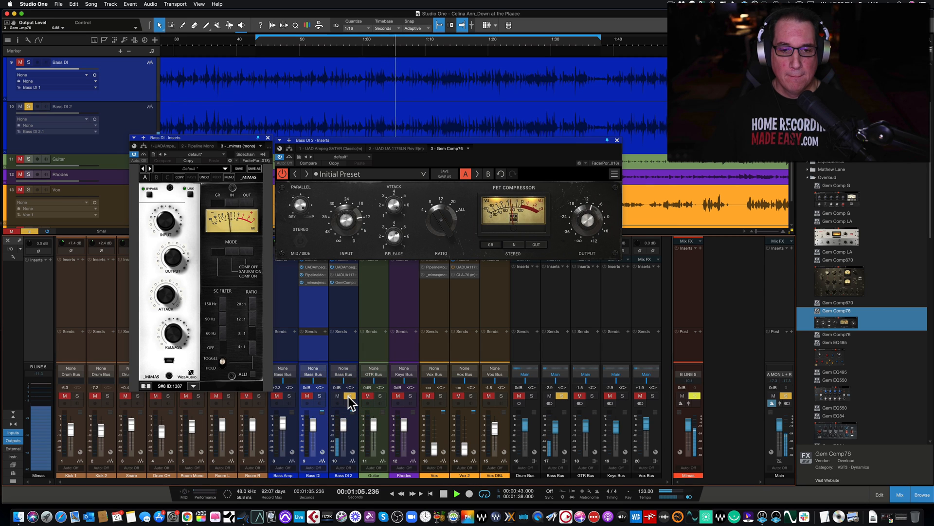
left_click(319, 395)
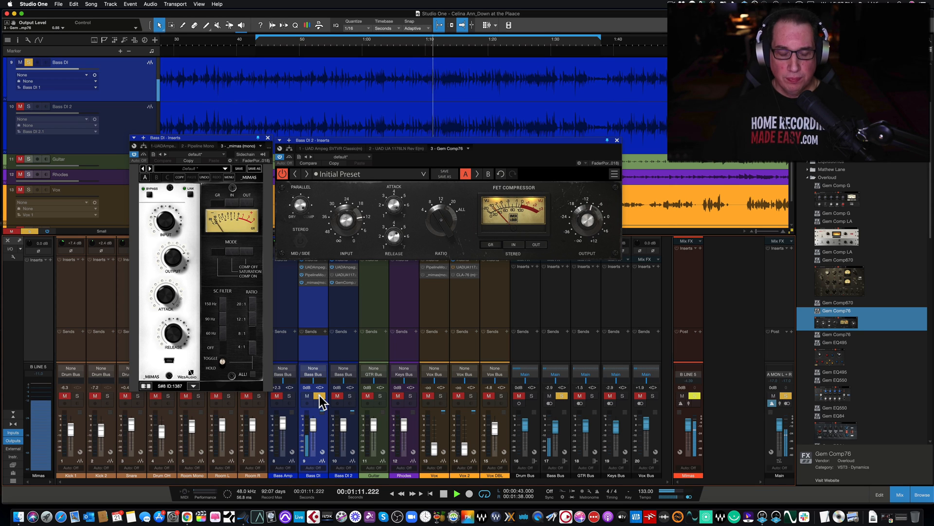
key("space")
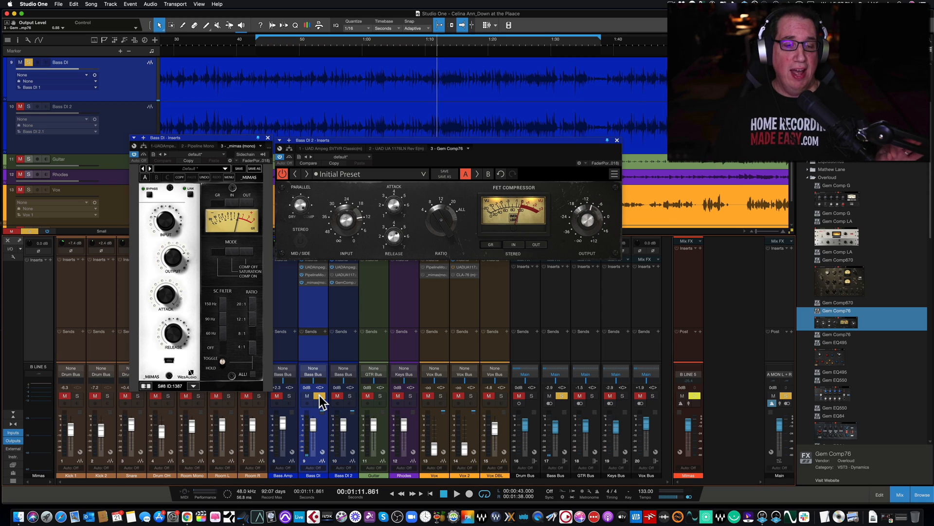
Move the Mimas window slightly higher and nudge the Gem Comp76 window beside it
left_click(194, 136)
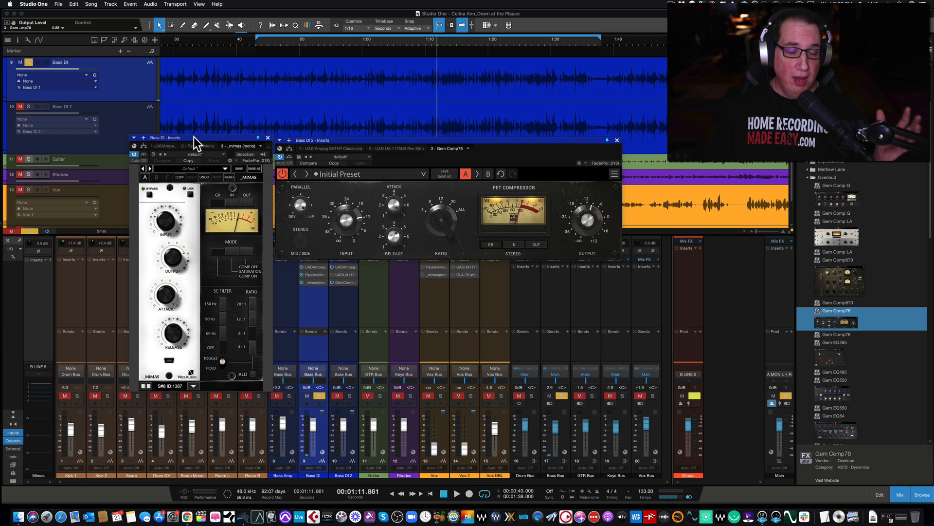
left_click_drag(195, 135, 196, 133)
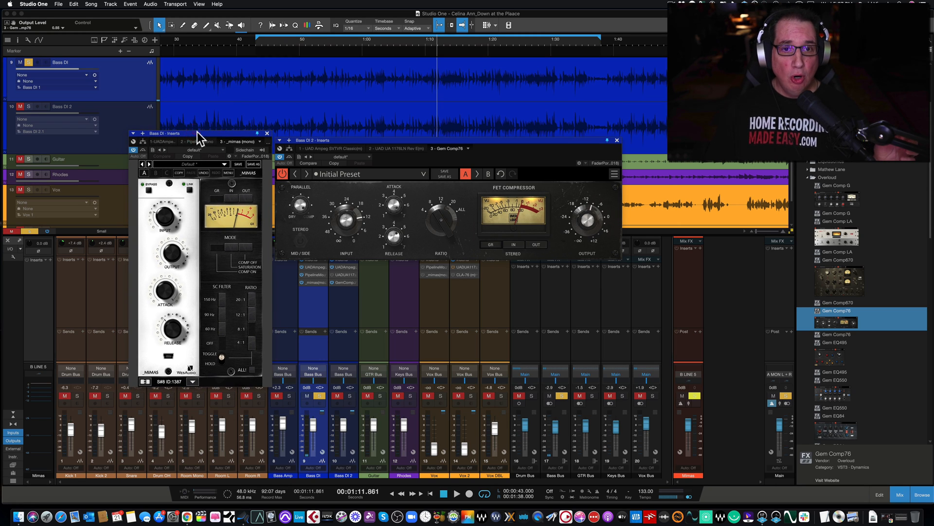
left_click(366, 138)
left_click_drag(365, 138, 366, 140)
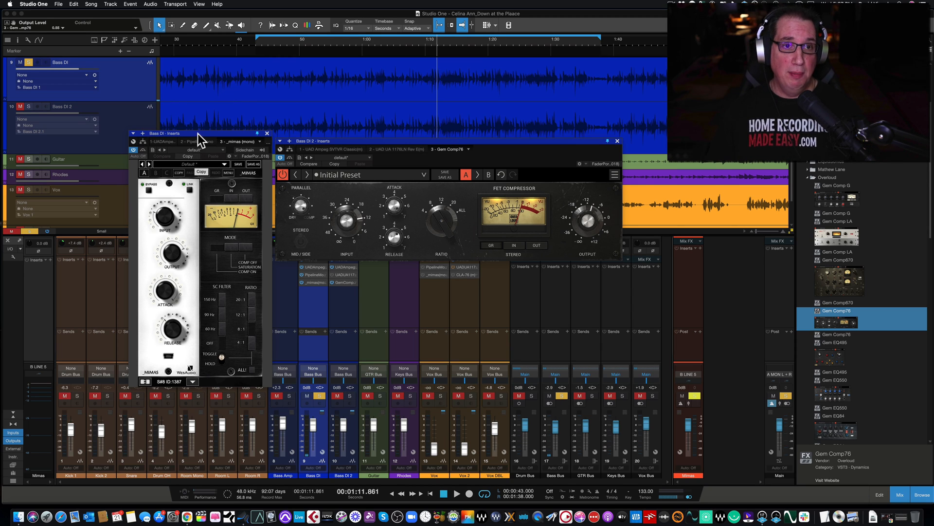
left_click_drag(198, 133, 196, 131)
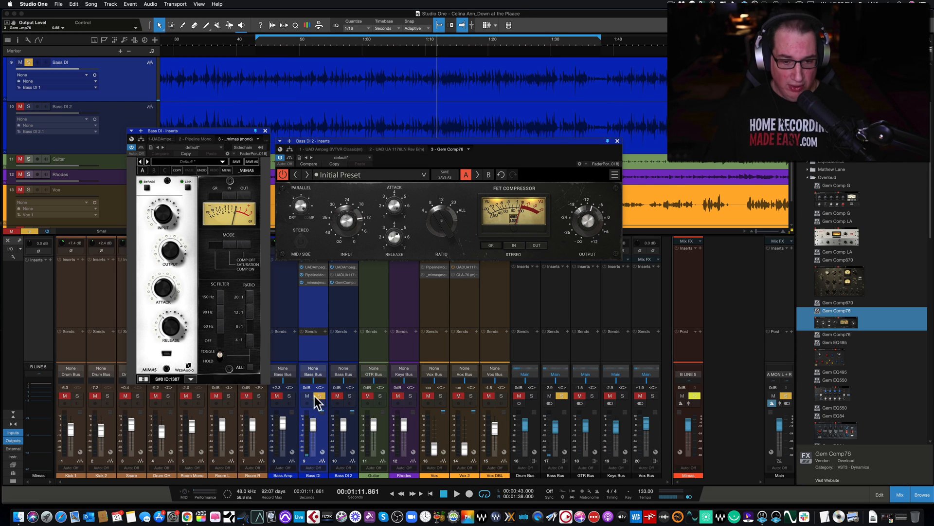
Resume playback and repeatedly alternate solo between Bass DI and Bass DI 2 to compare the two compressors
key("space")
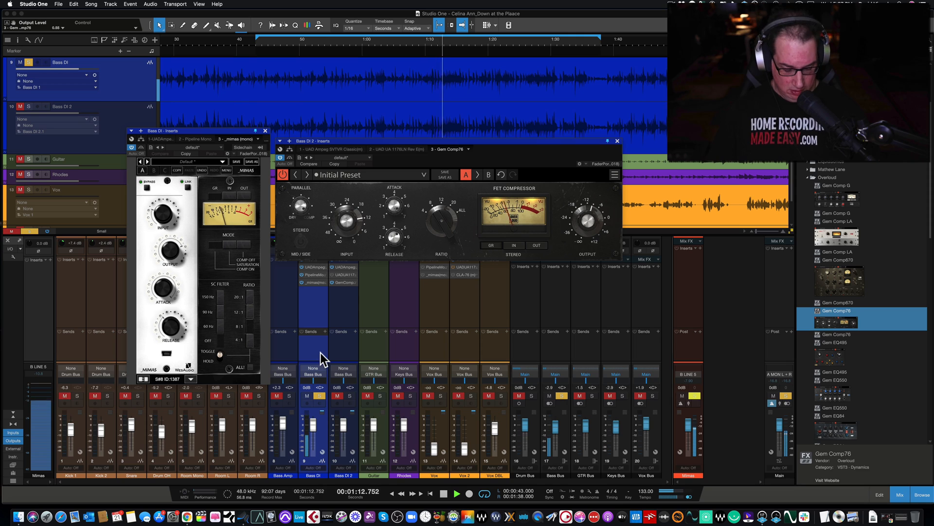
left_click(349, 396)
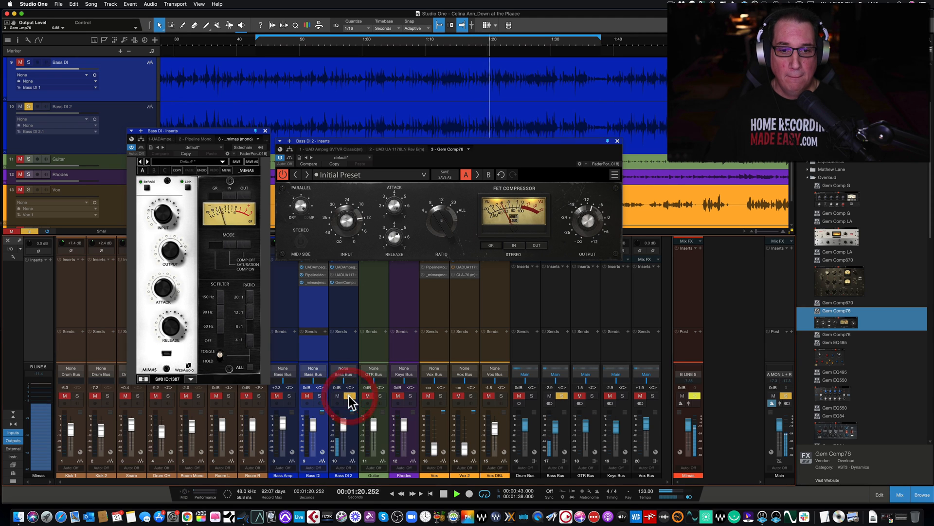
left_click(318, 395)
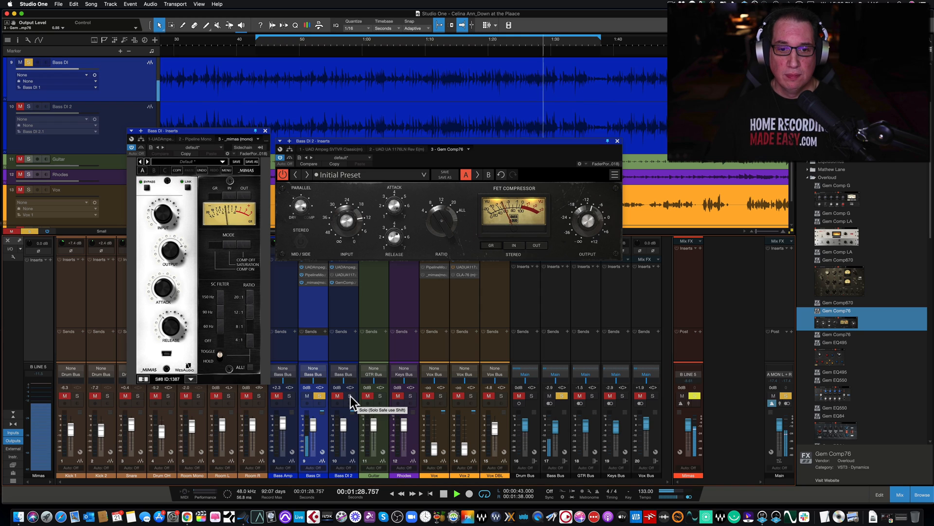
left_click(351, 396)
left_click(319, 394)
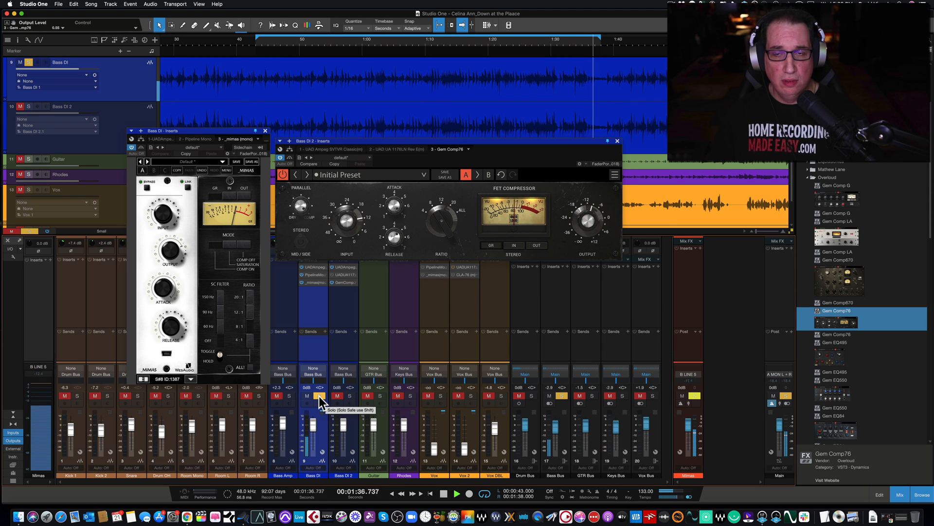
left_click(348, 396)
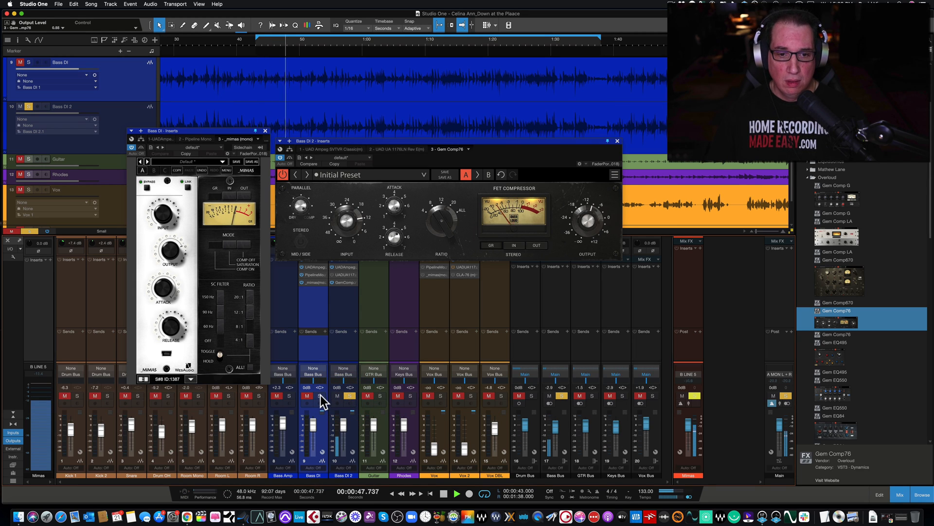
left_click(321, 395)
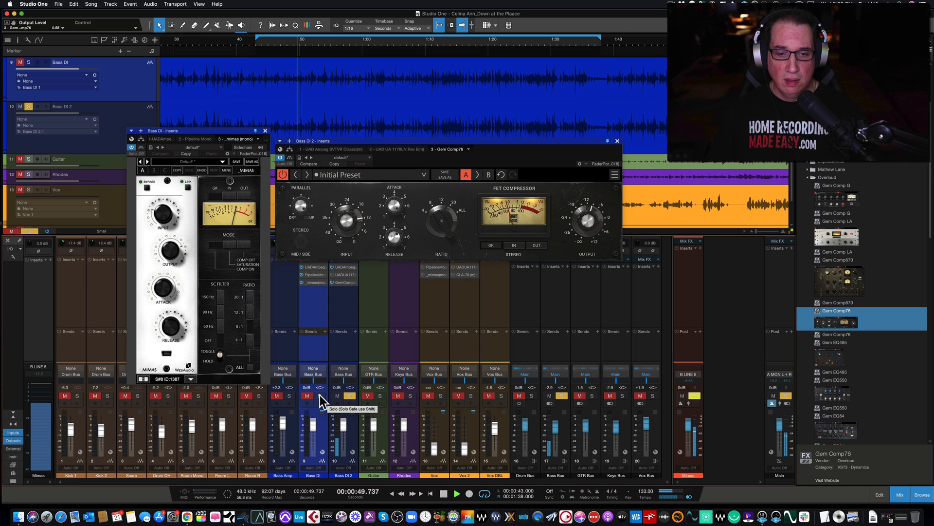
left_click(320, 395)
left_click(350, 395)
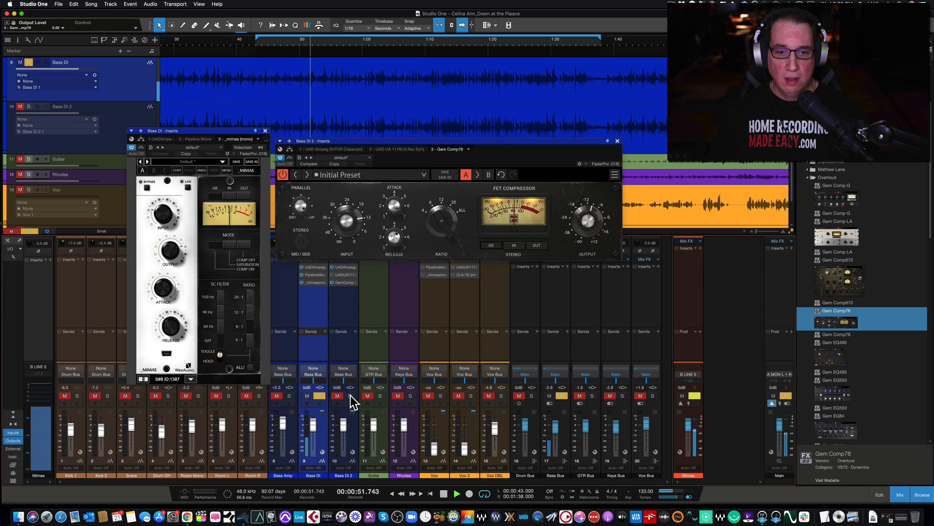
Set the Gem Comp76 output level to 0.56 with Bass DI 2 soloed, and recheck it against Bass DI by alternating solo
left_click(351, 394)
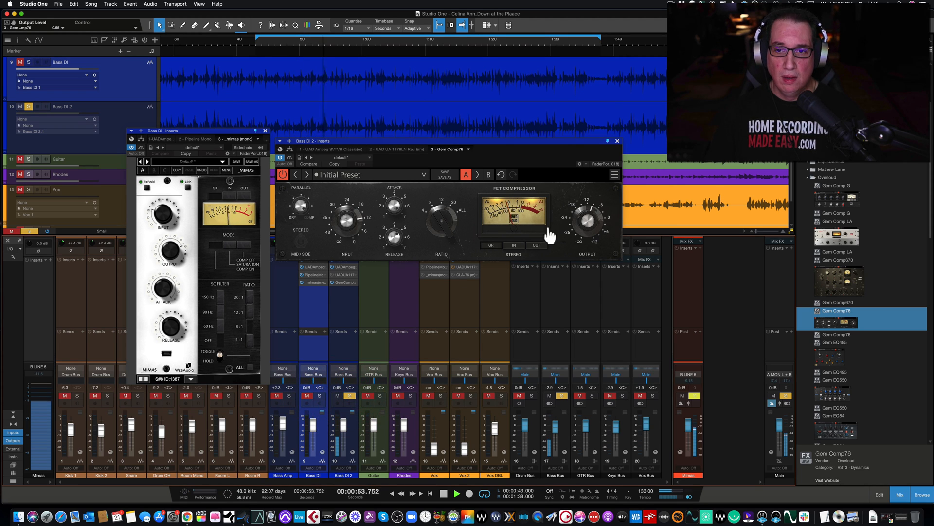
left_click_drag(582, 222, 582, 218)
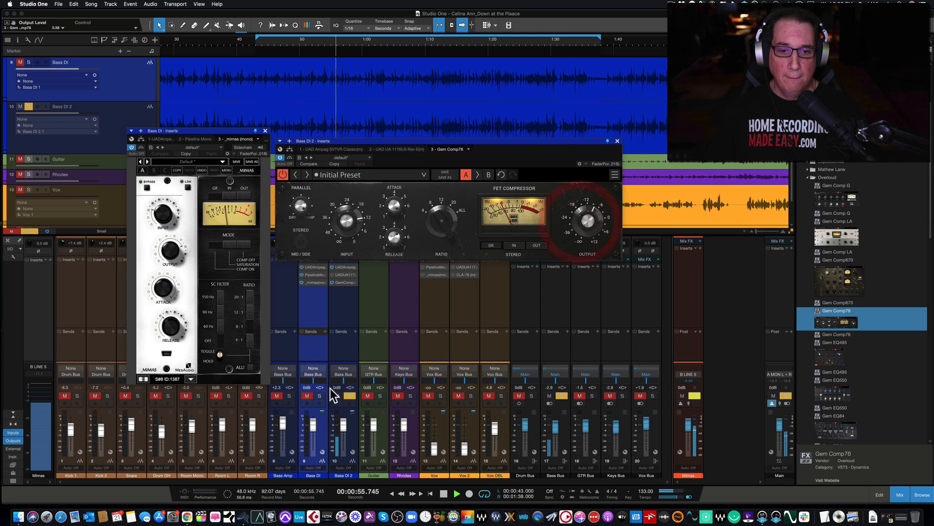
left_click(318, 396)
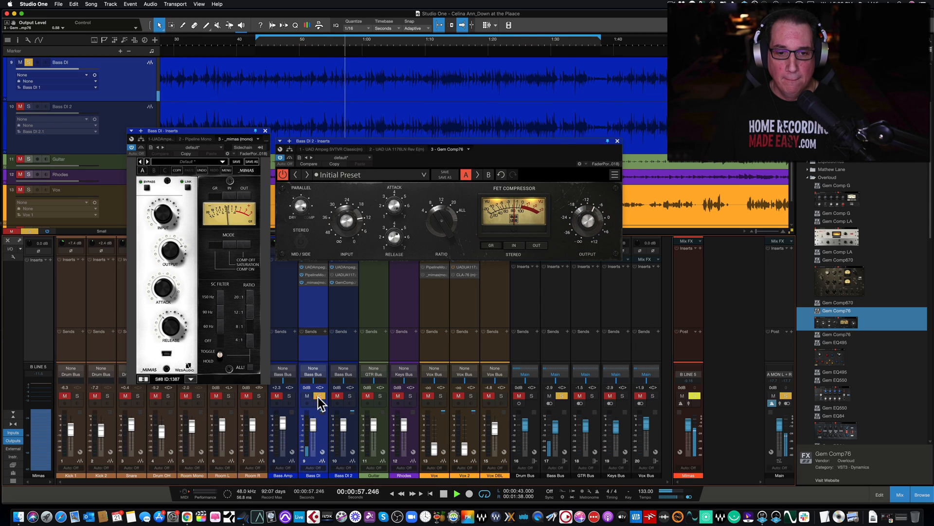
left_click(350, 397)
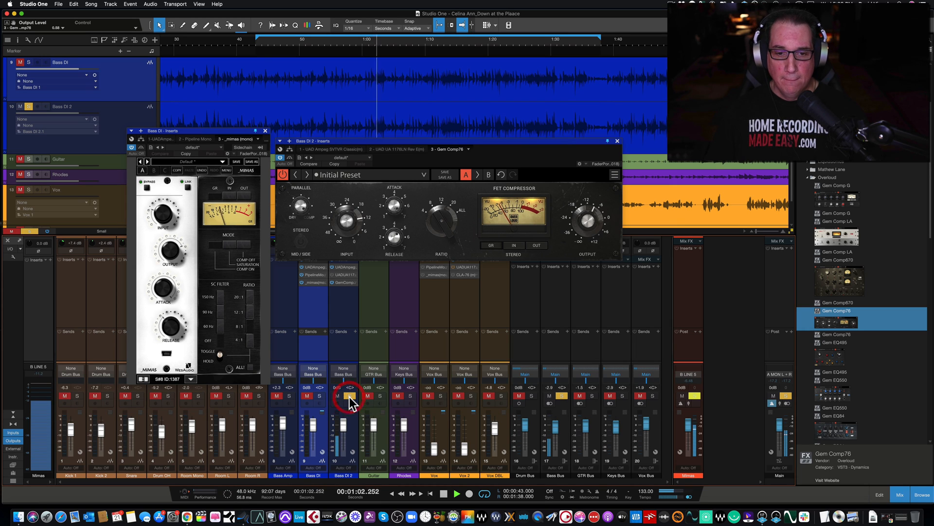
left_click(320, 396)
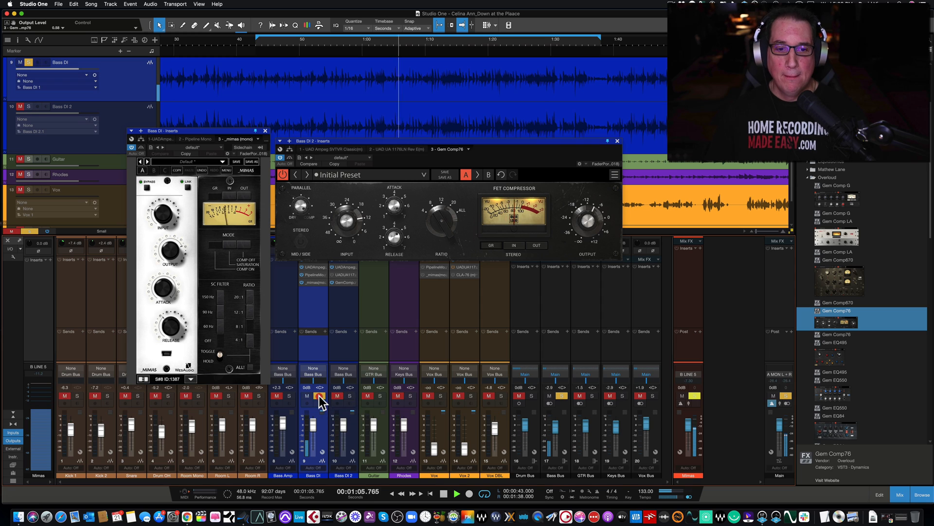
Keep alternating solo between Bass DI 2 and Bass DI during playback, ending on Bass DI 2, and stop playback
left_click(349, 395)
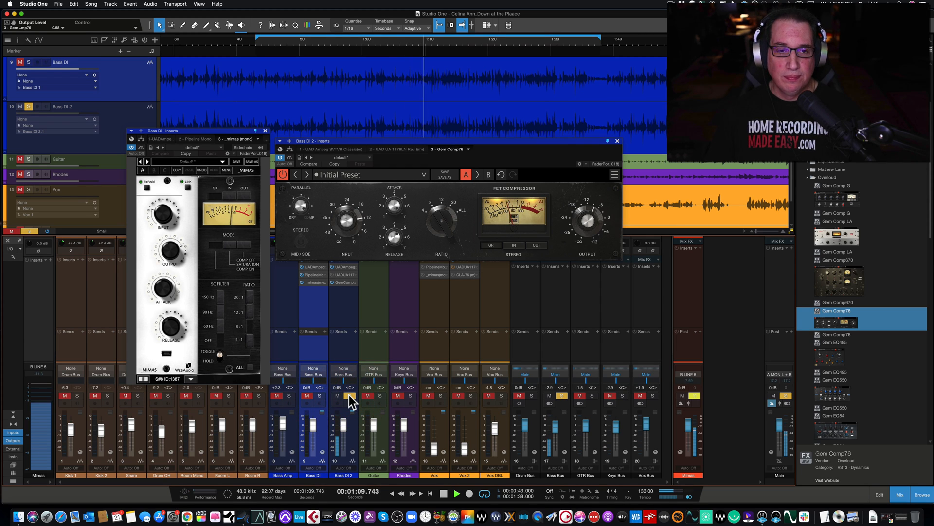
left_click(318, 395)
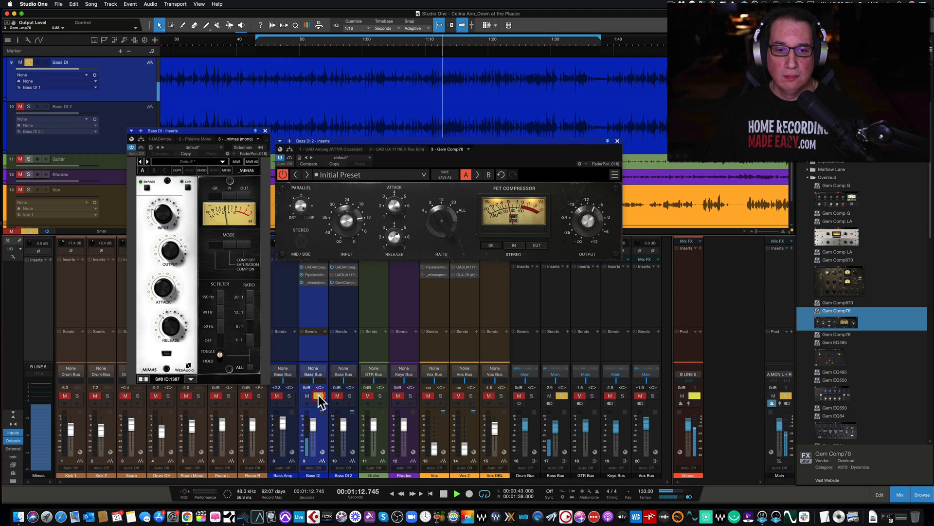
left_click(350, 396)
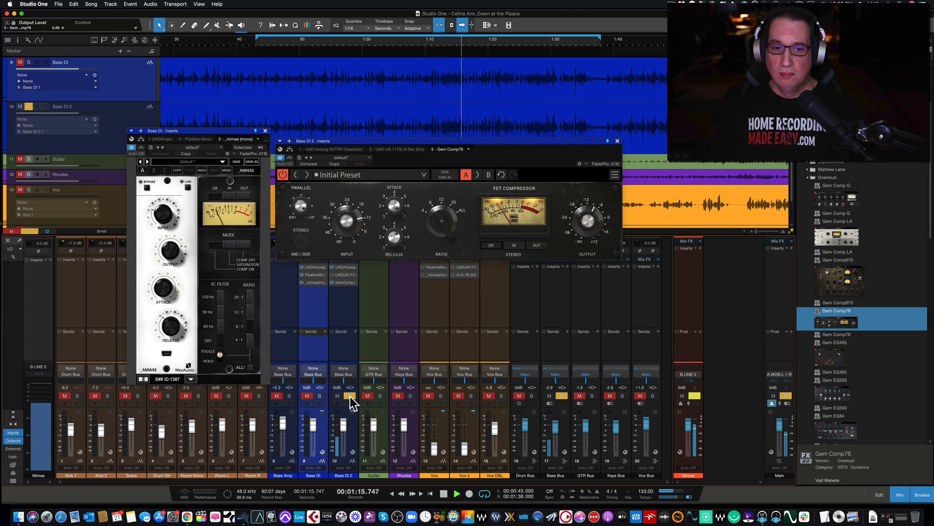
left_click(319, 394)
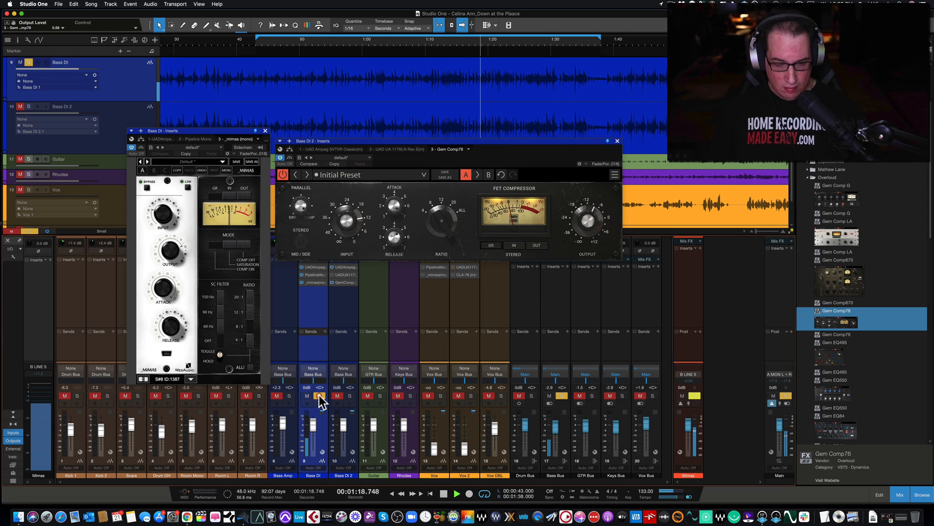
left_click(349, 395)
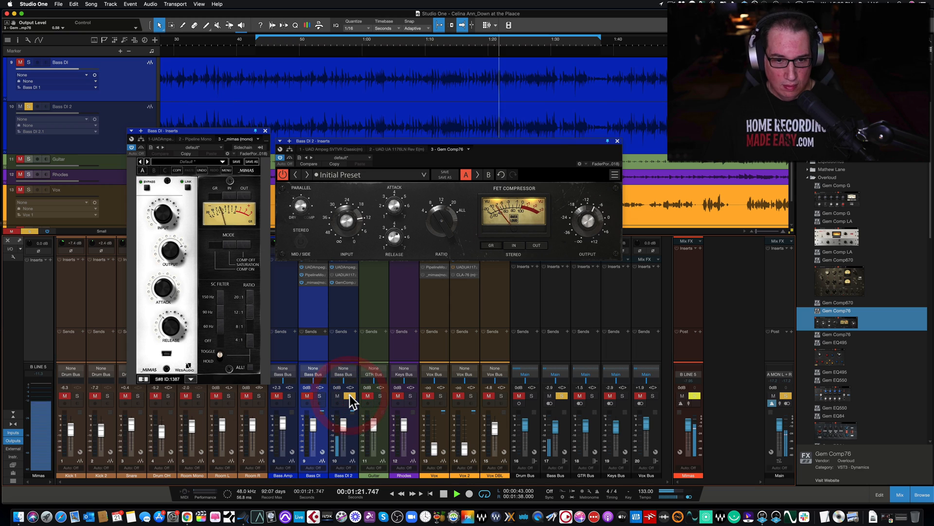
left_click(319, 395)
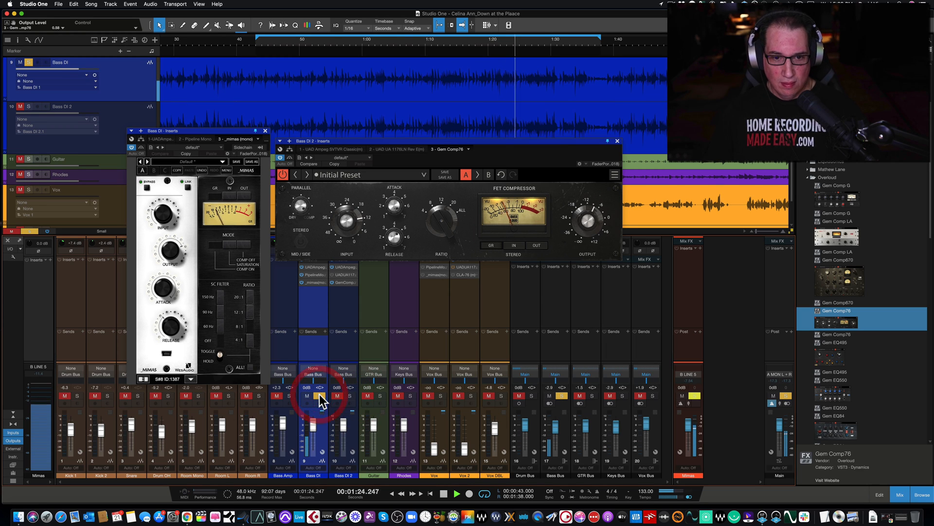
left_click(350, 395)
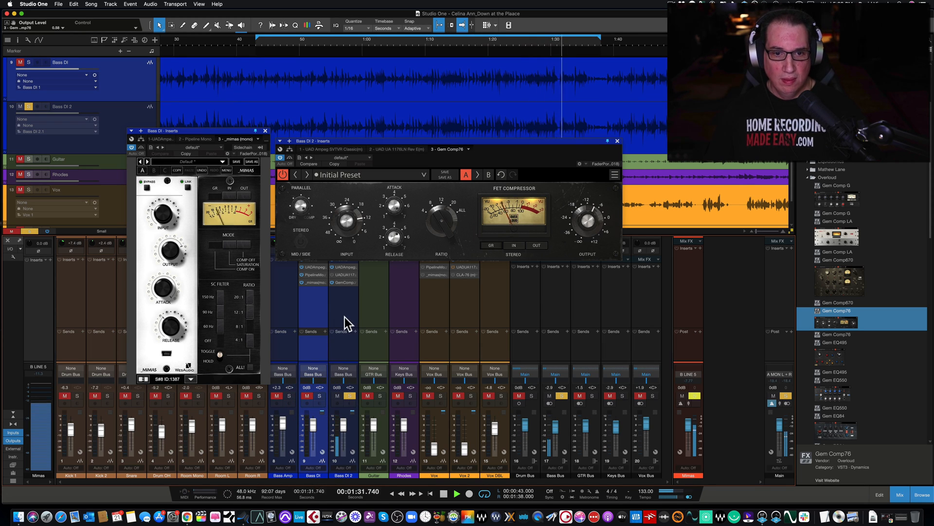
key("space")
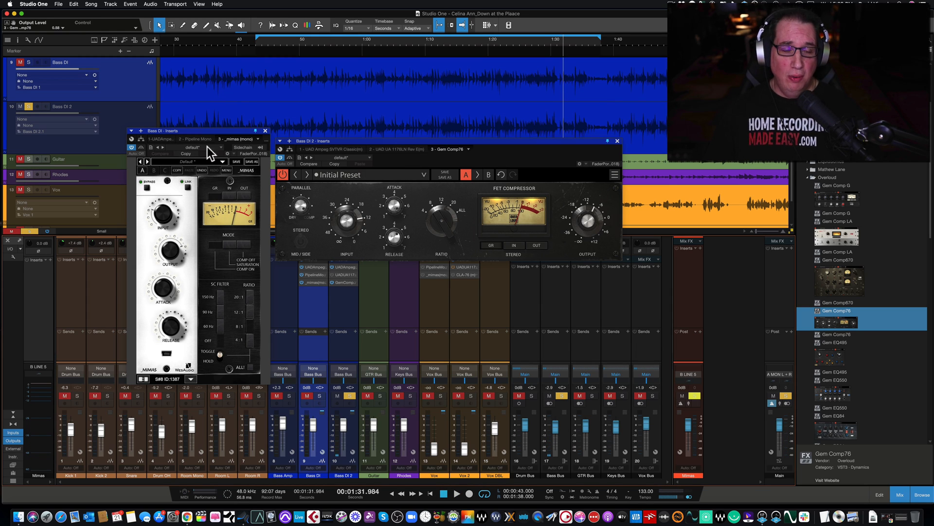
Close the Gem Comp76 window and move the Mimas window slightly up and over toward the Bass DI mixer channel
left_click_drag(213, 131, 212, 126)
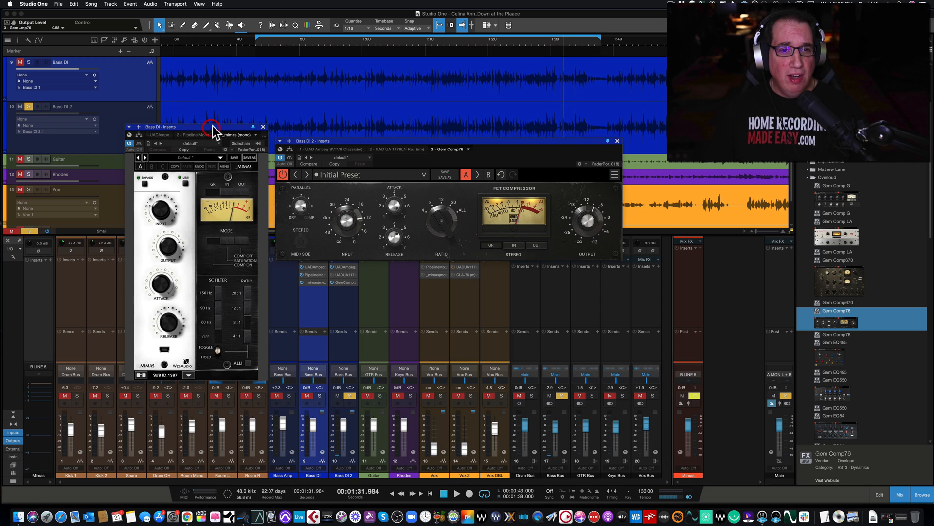
left_click_drag(368, 141, 371, 141)
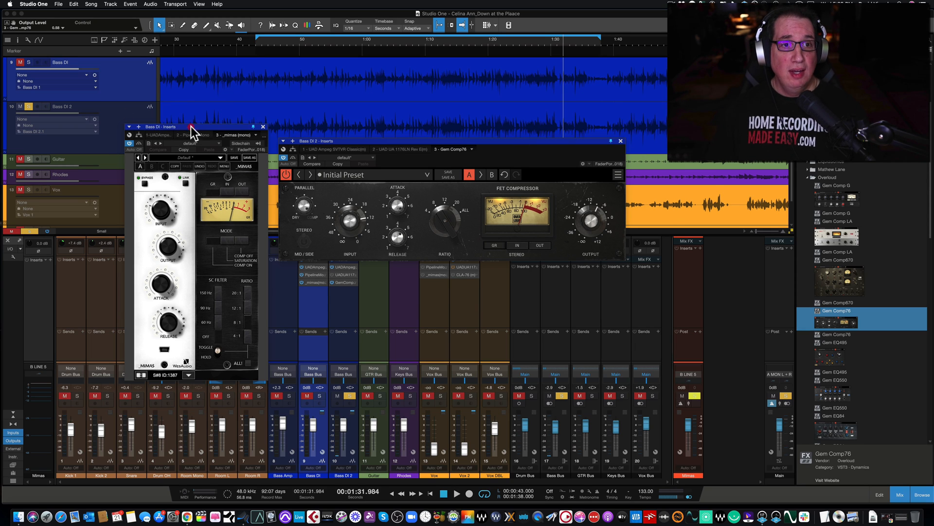
left_click_drag(191, 127, 197, 118)
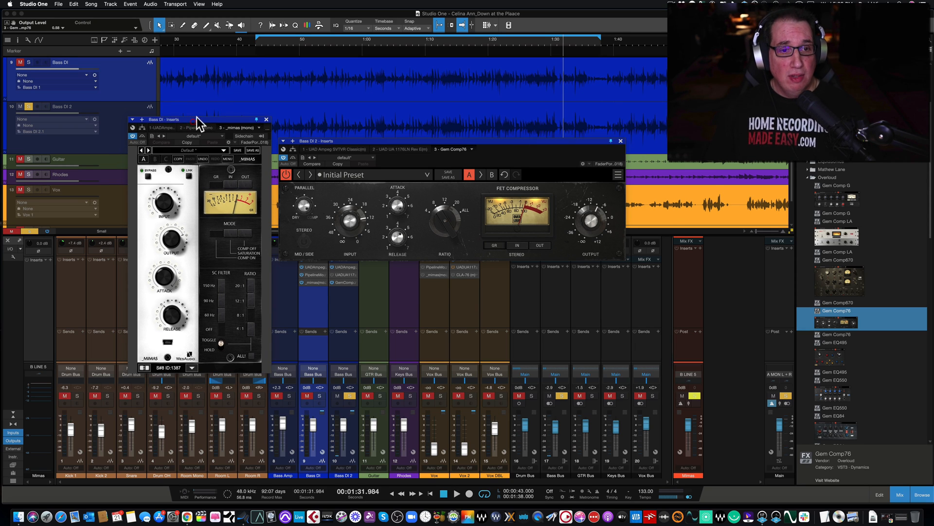
left_click(621, 141)
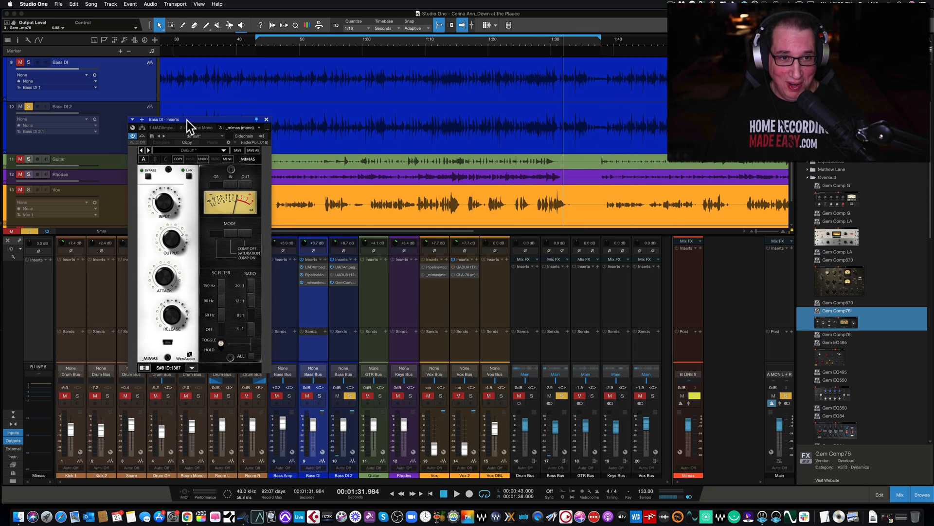
left_click_drag(187, 121, 224, 113)
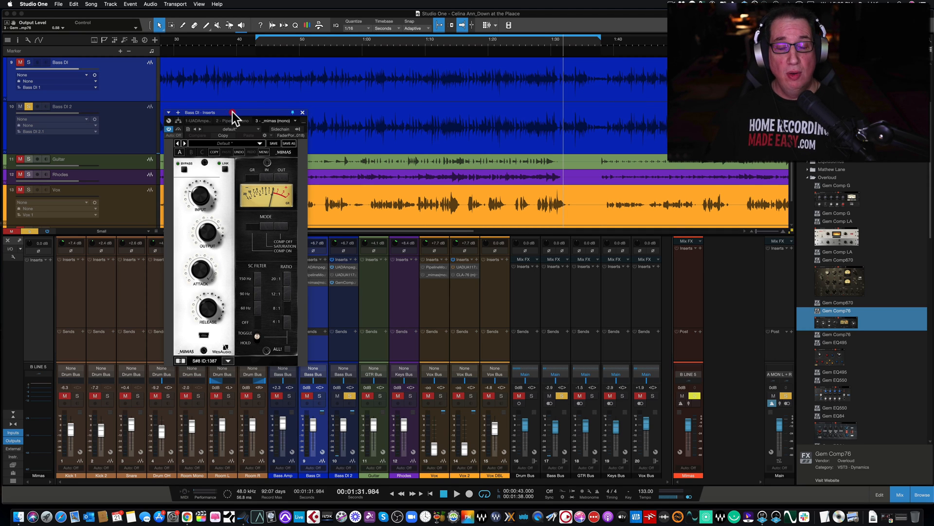
left_click_drag(231, 112, 232, 116)
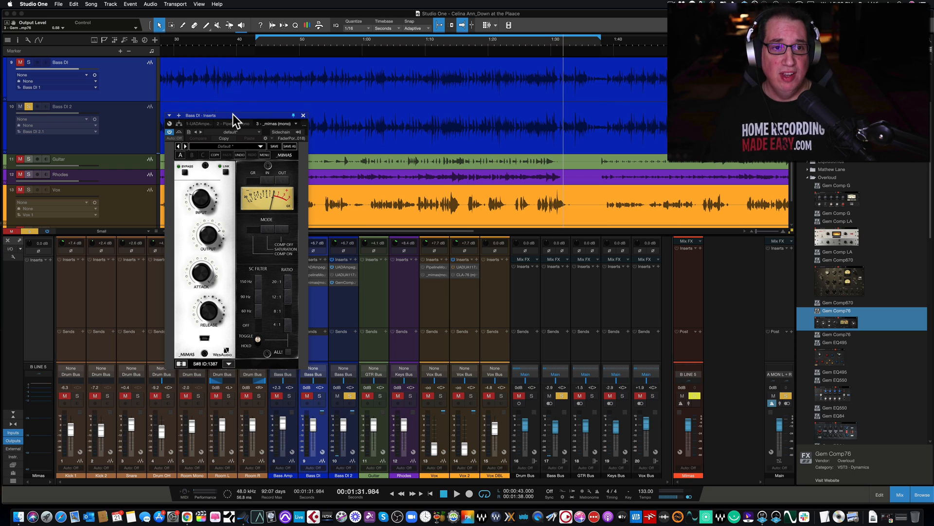
mouse_move(241, 115)
left_mouse_down()
mouse_move(255, 111)
mouse_move(268, 86)
mouse_move(257, 108)
left_mouse_up()
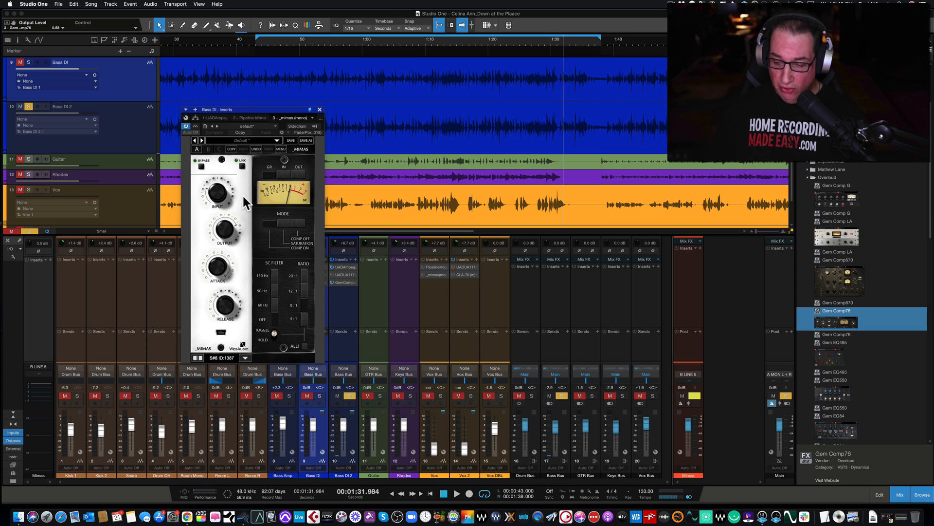
left_click_drag(252, 110, 256, 106)
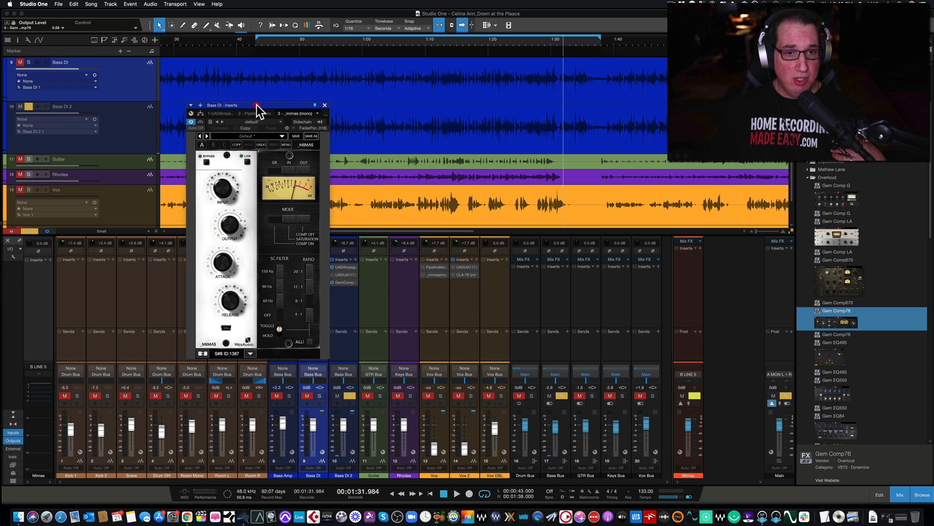
Switch the Mimas mode to Saturation to show its Drive and Trim controls, and return it to Comp On
left_click(288, 218)
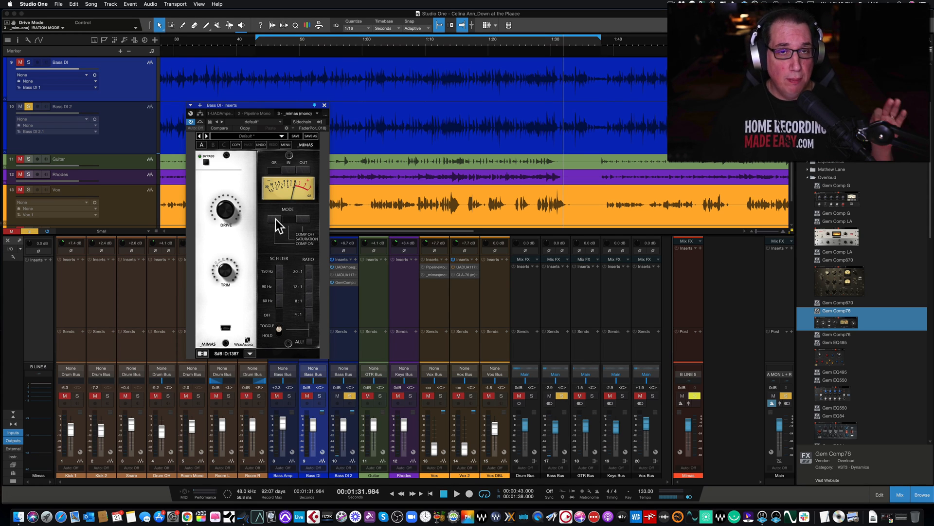
left_click(275, 220)
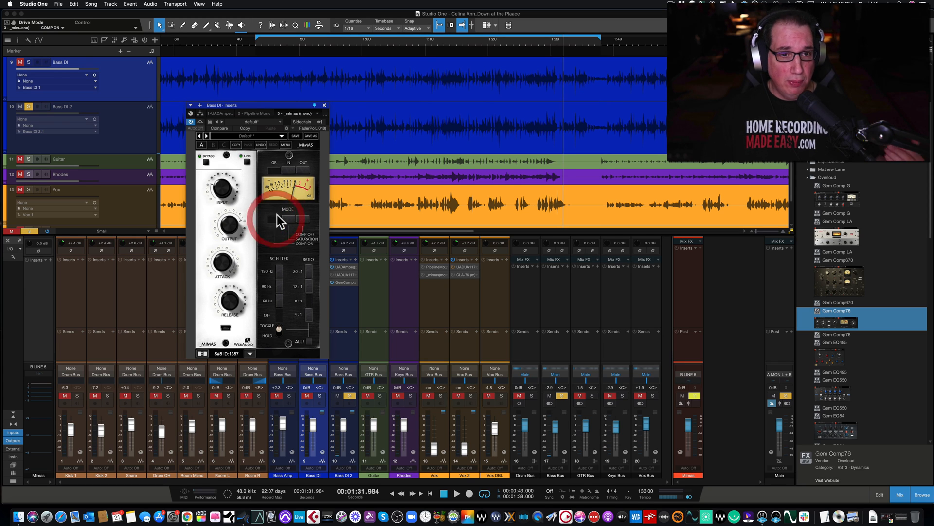
left_click_drag(289, 106, 288, 107)
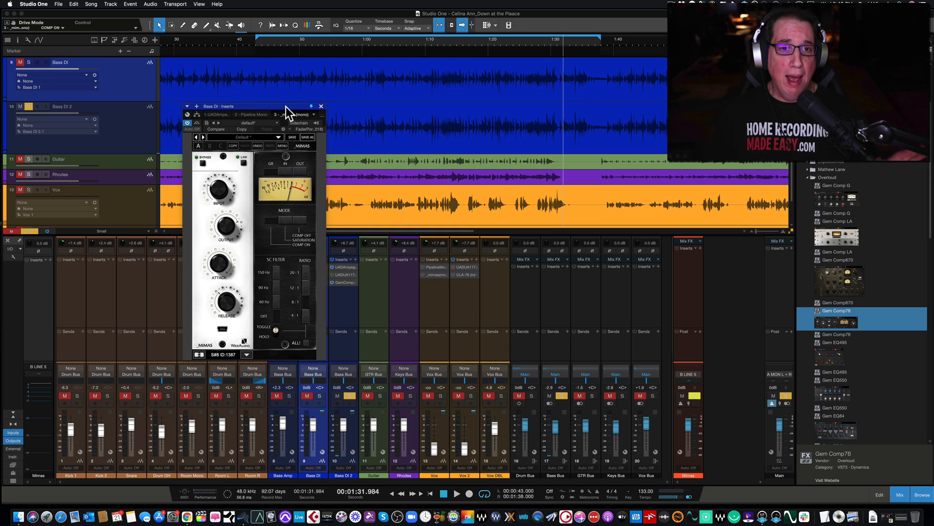
left_click_drag(279, 106, 282, 103)
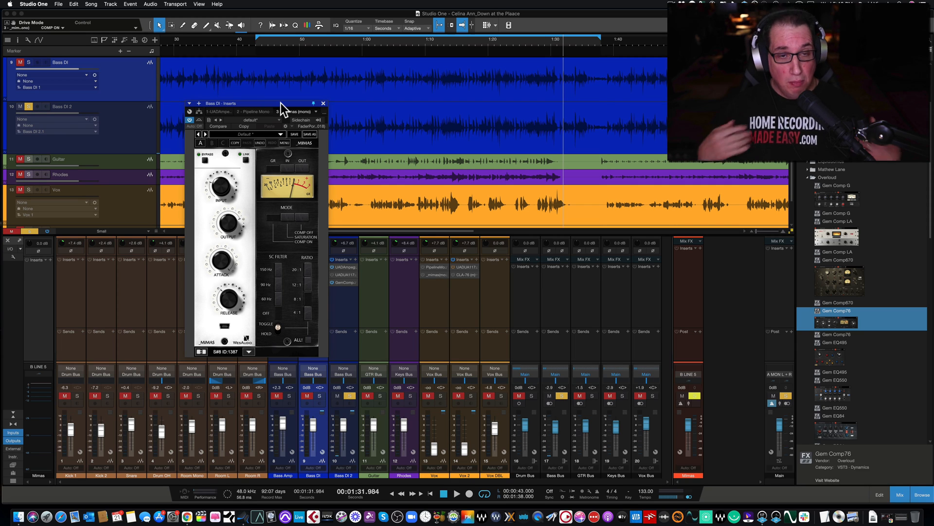
left_click_drag(281, 102, 287, 103)
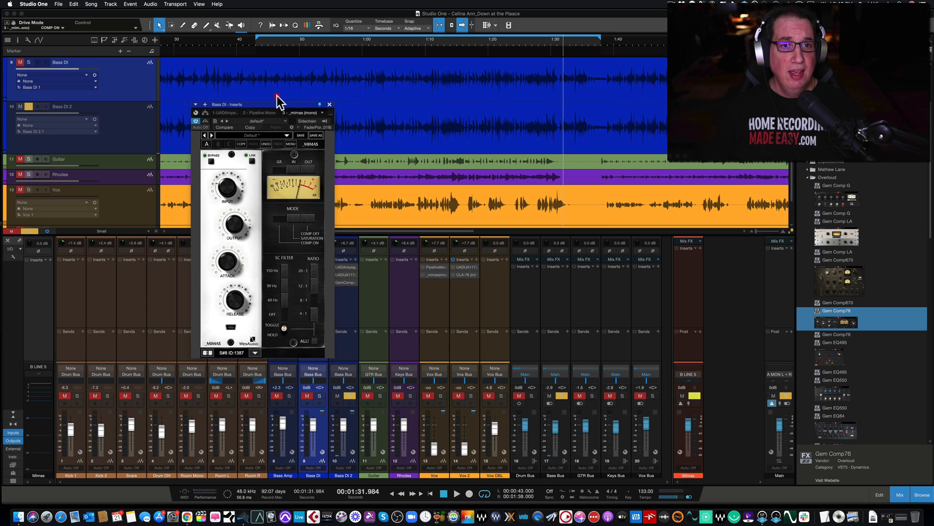
left_click_drag(275, 104, 281, 103)
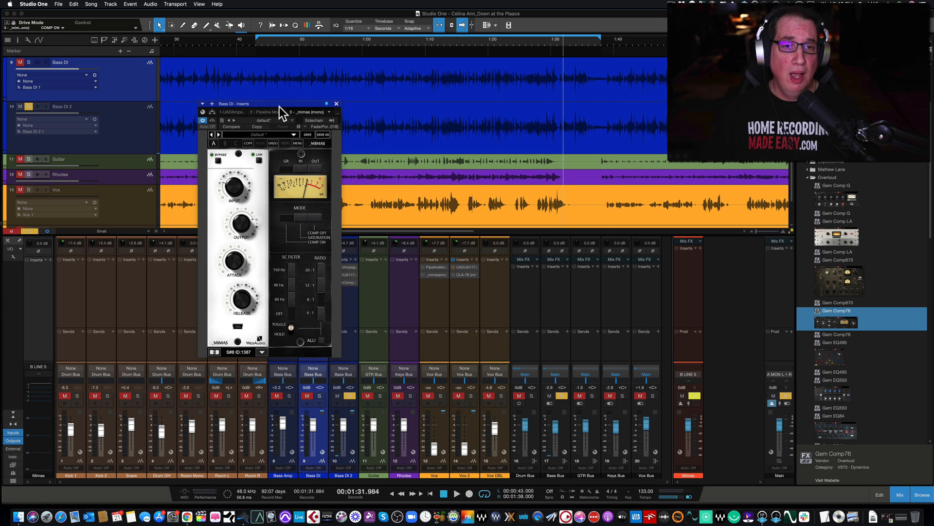
left_click_drag(279, 106, 281, 108)
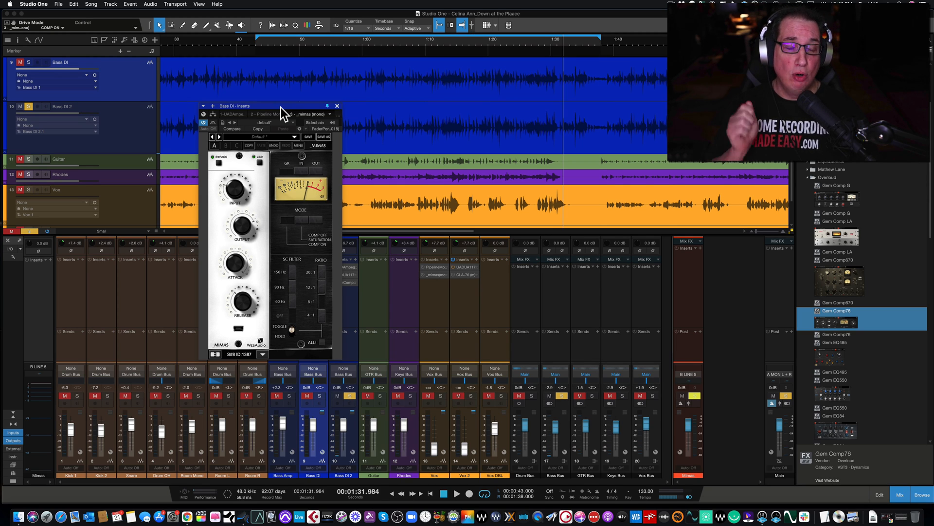
left_click_drag(282, 106, 283, 101)
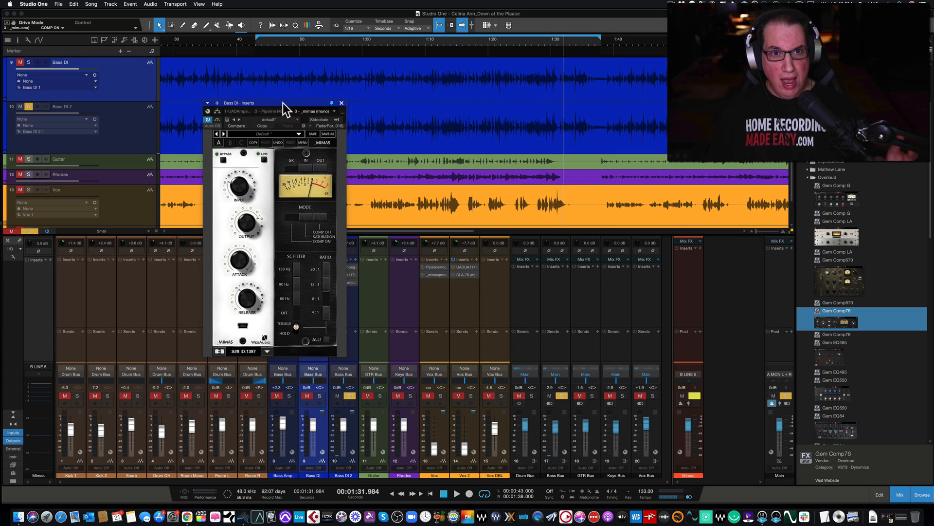
left_click_drag(283, 103, 287, 106)
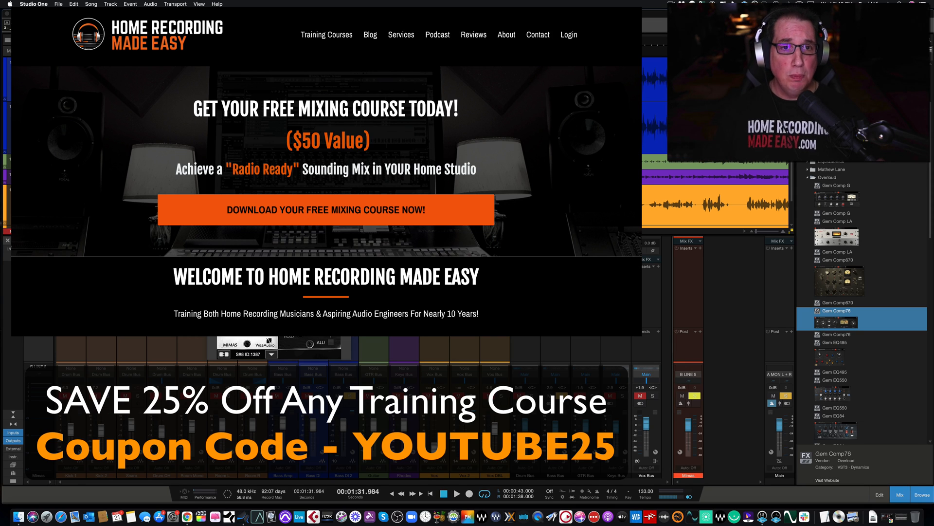
left_click_drag(282, 110, 289, 108)
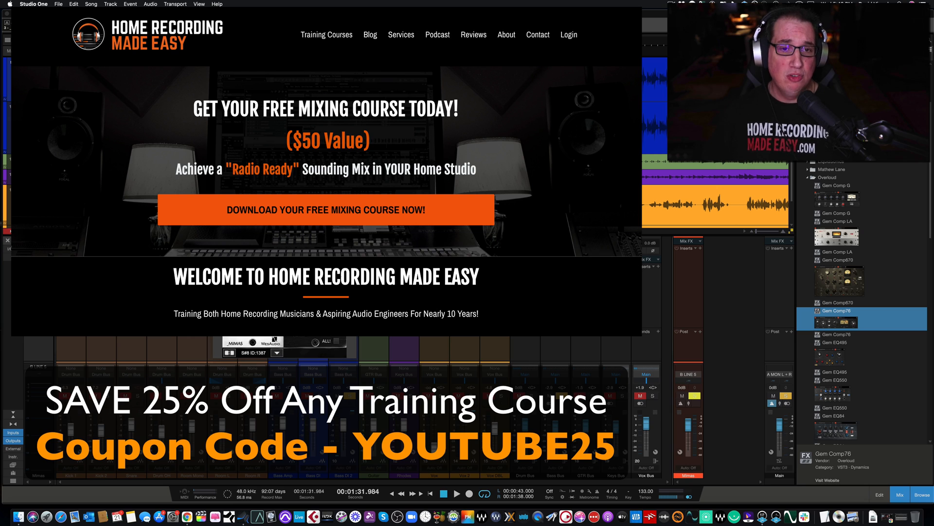